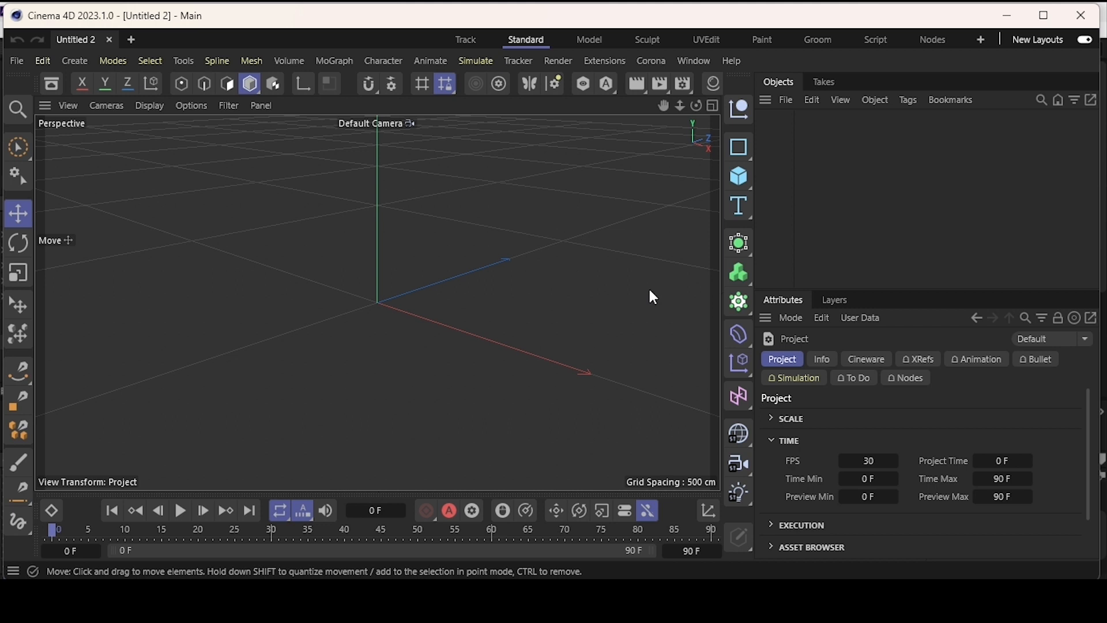
- Add a 200 cm cube primitive to the scene and make it an editable polygon object
click(741, 178)
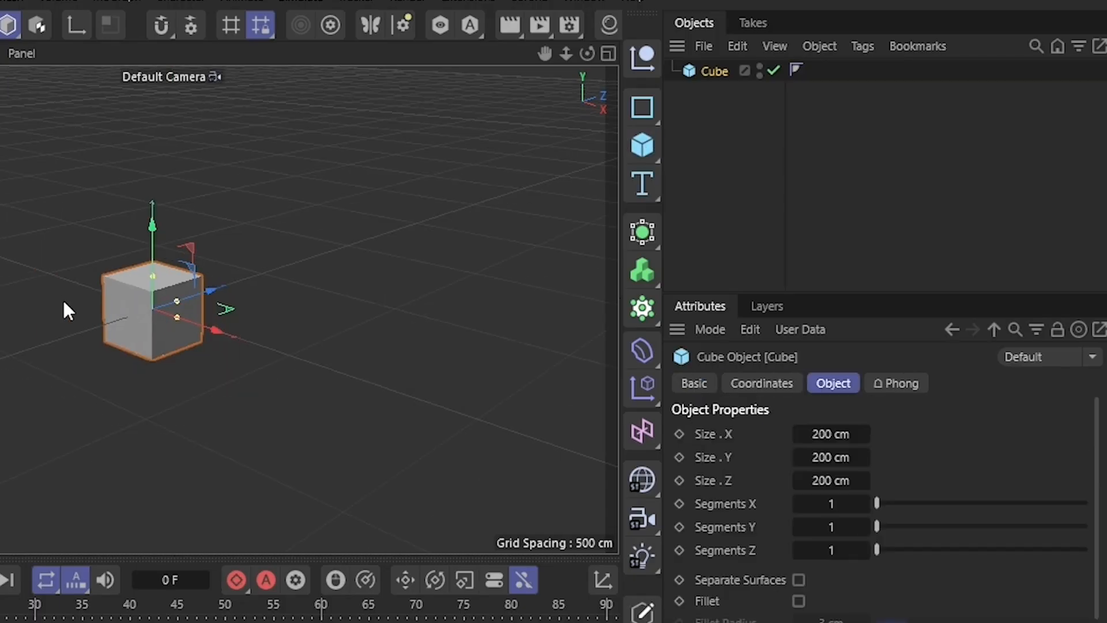
scroll(68, 312, up, 3)
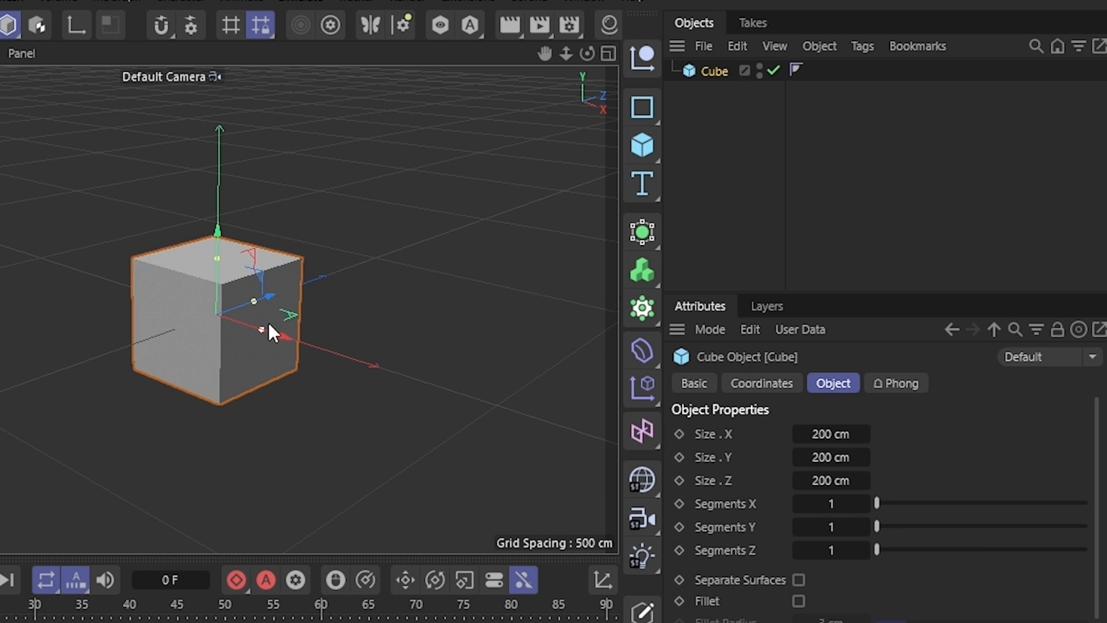
key(c)
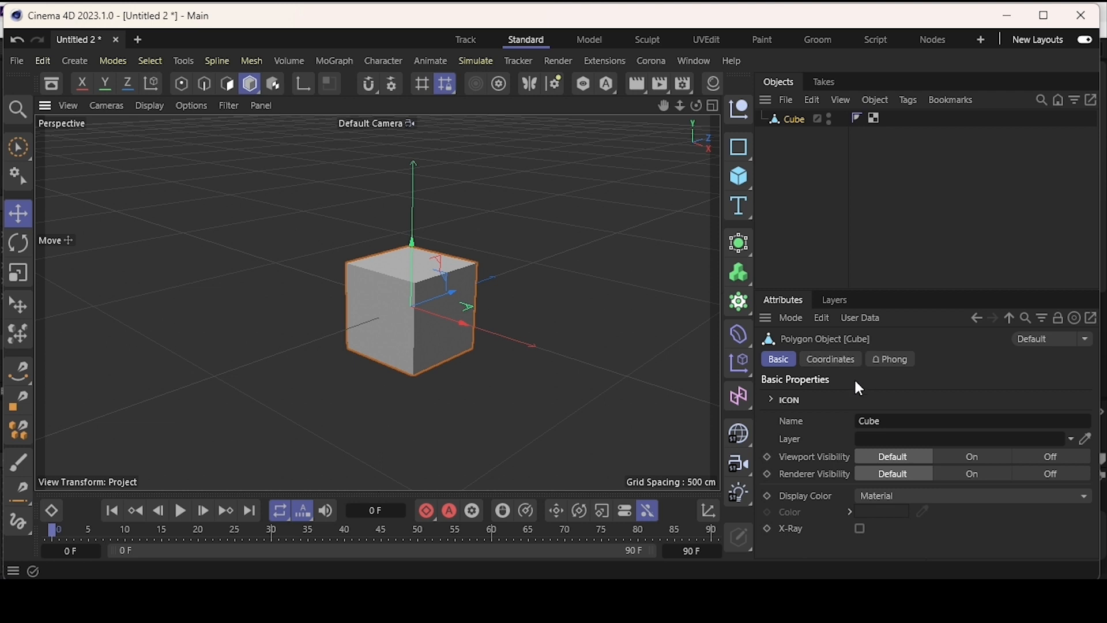
key(ctrl+z)
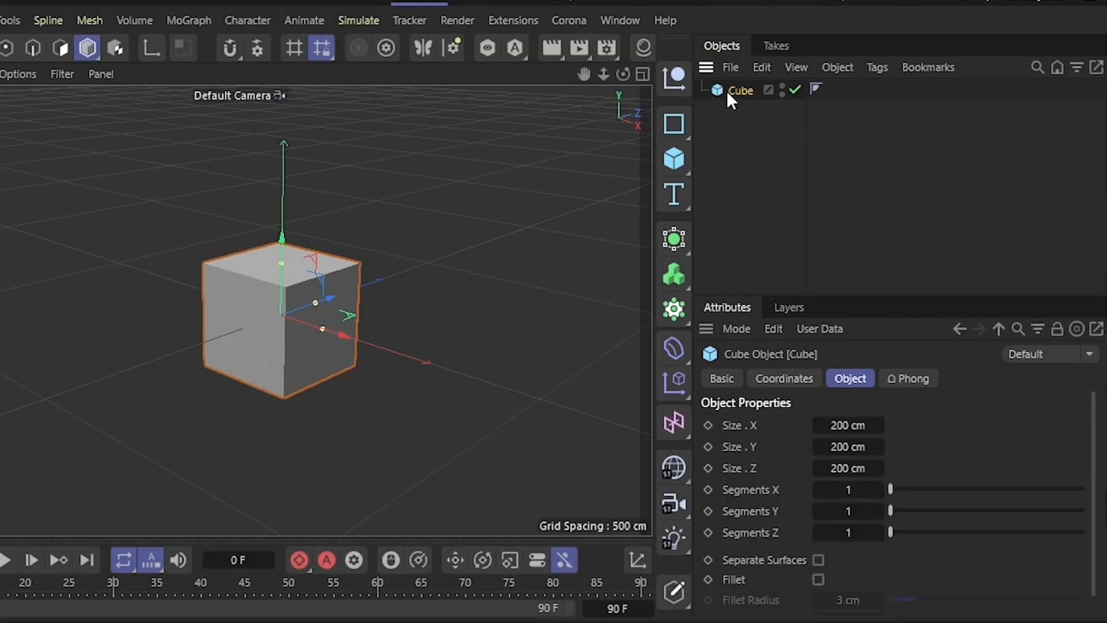
right_click(728, 91)
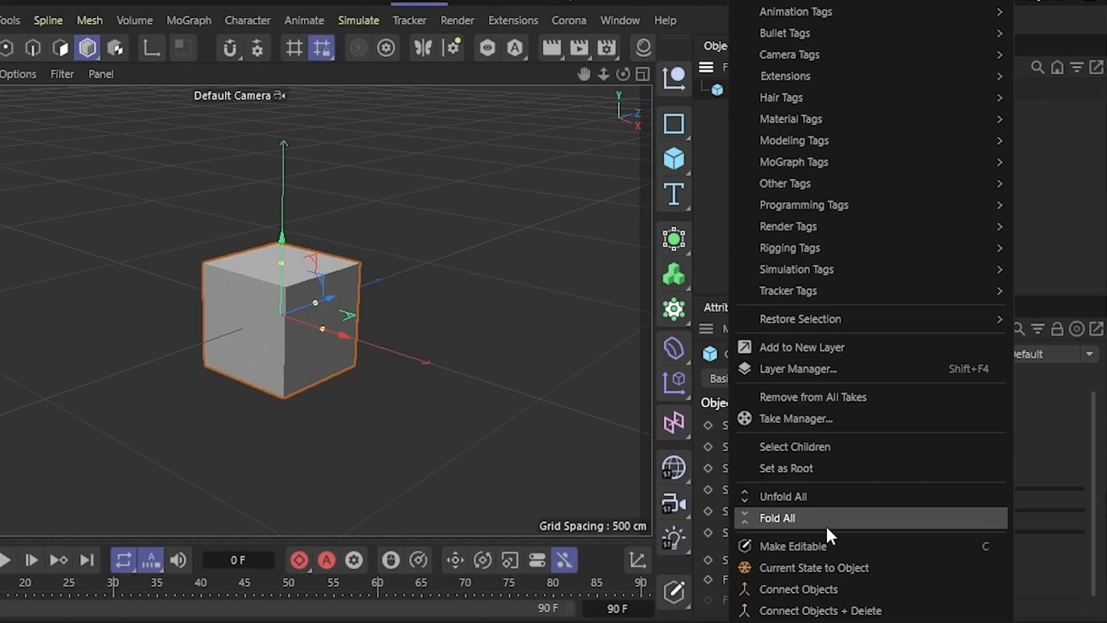
click(827, 546)
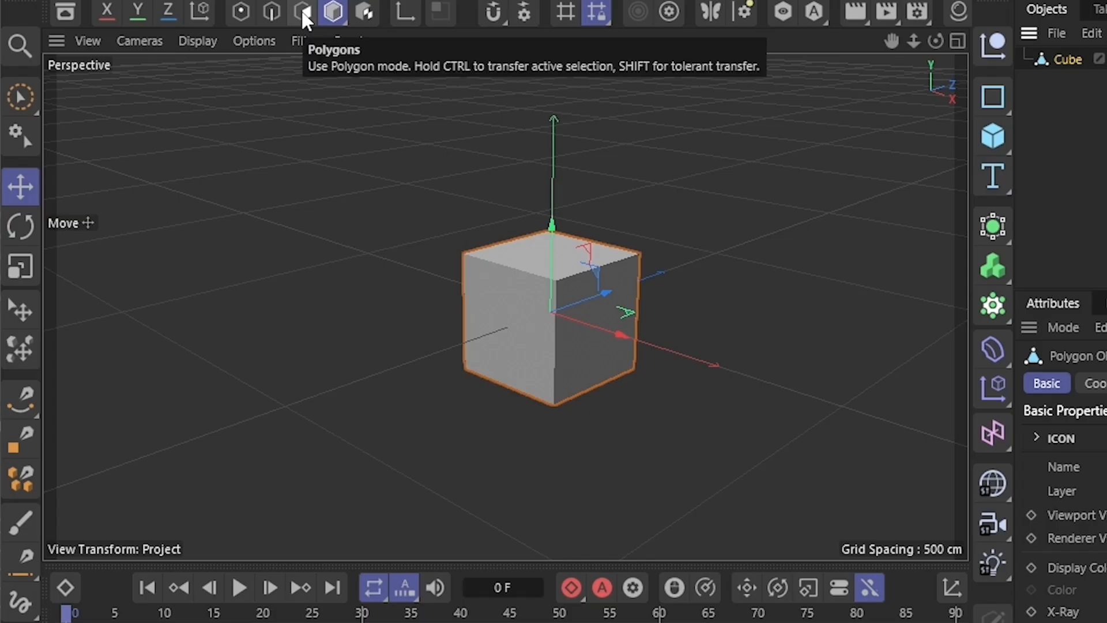
- Switch between point, edge and polygon modes to examine the components of the editable cube
click(229, 86)
click(272, 14)
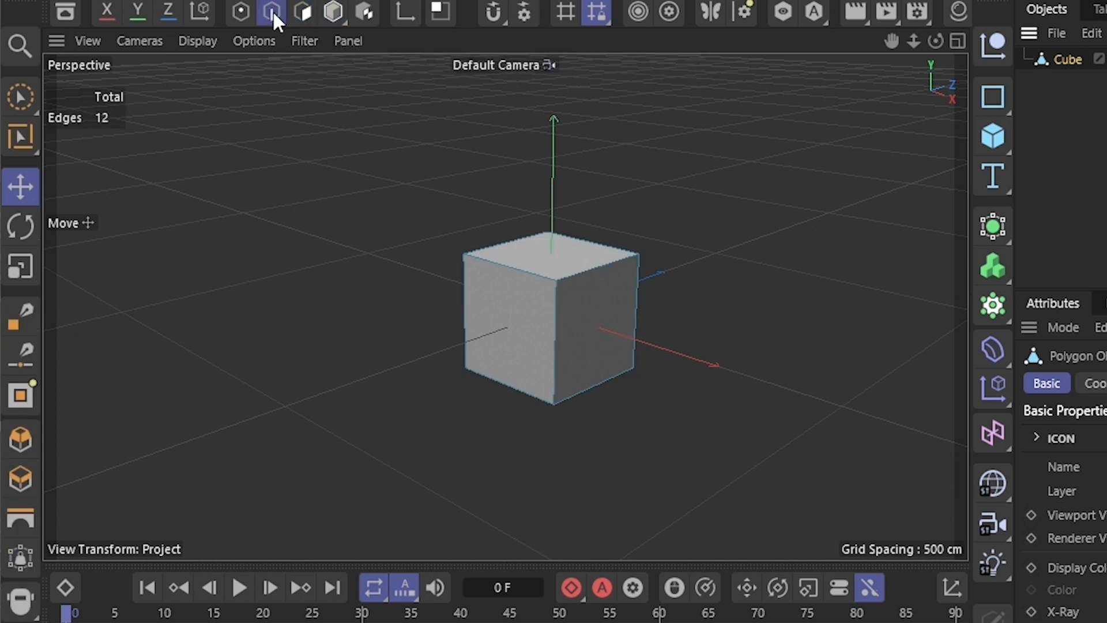
click(243, 12)
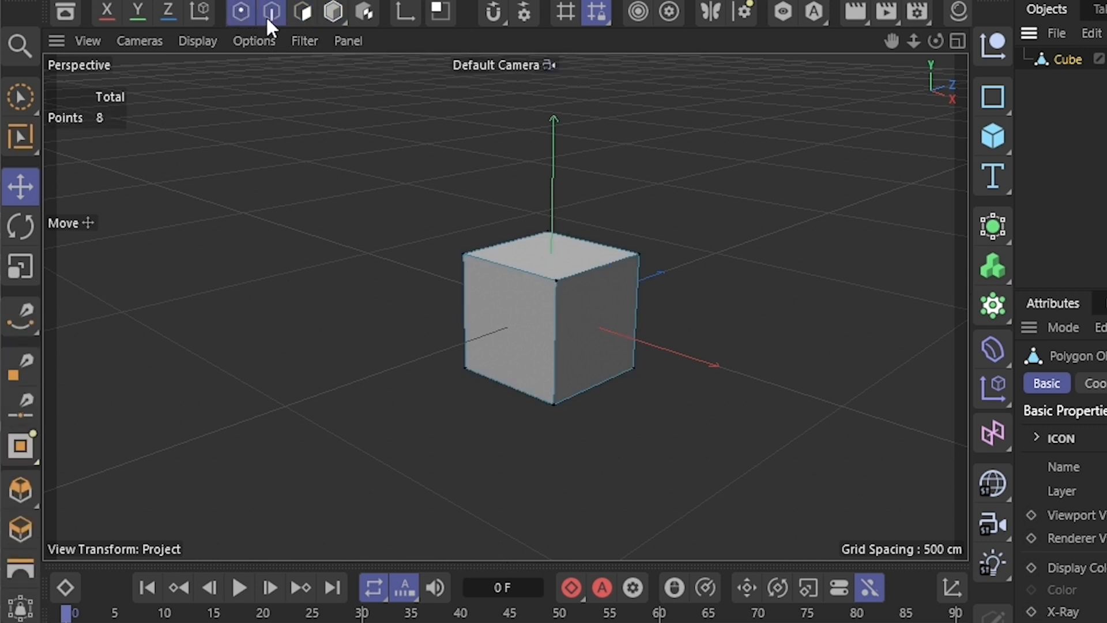
click(270, 14)
click(307, 11)
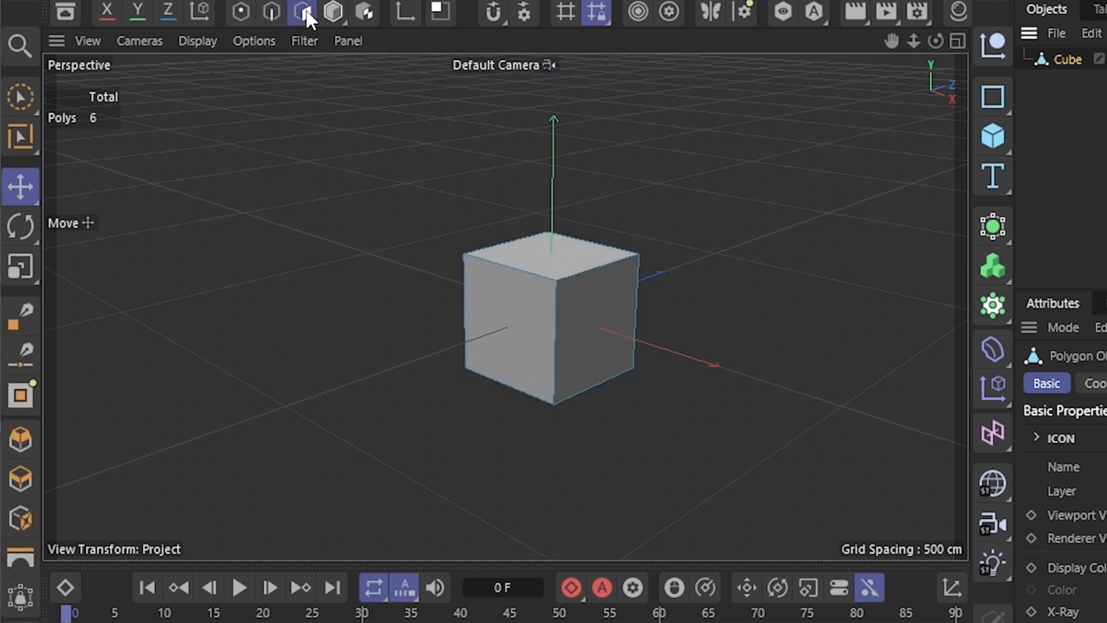
click(274, 11)
click(243, 11)
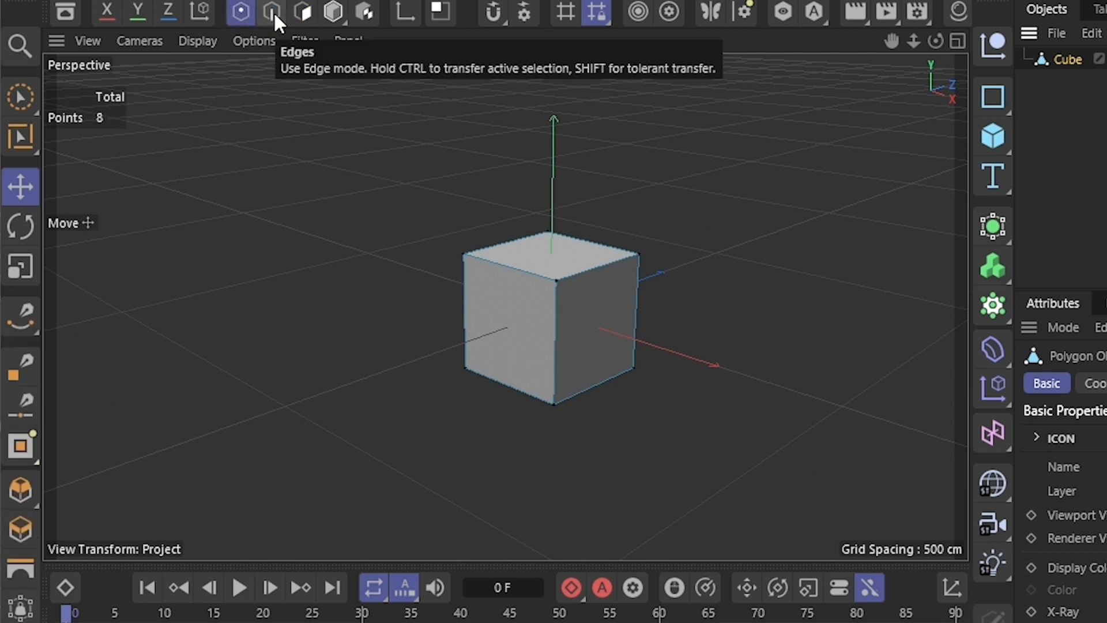
click(304, 13)
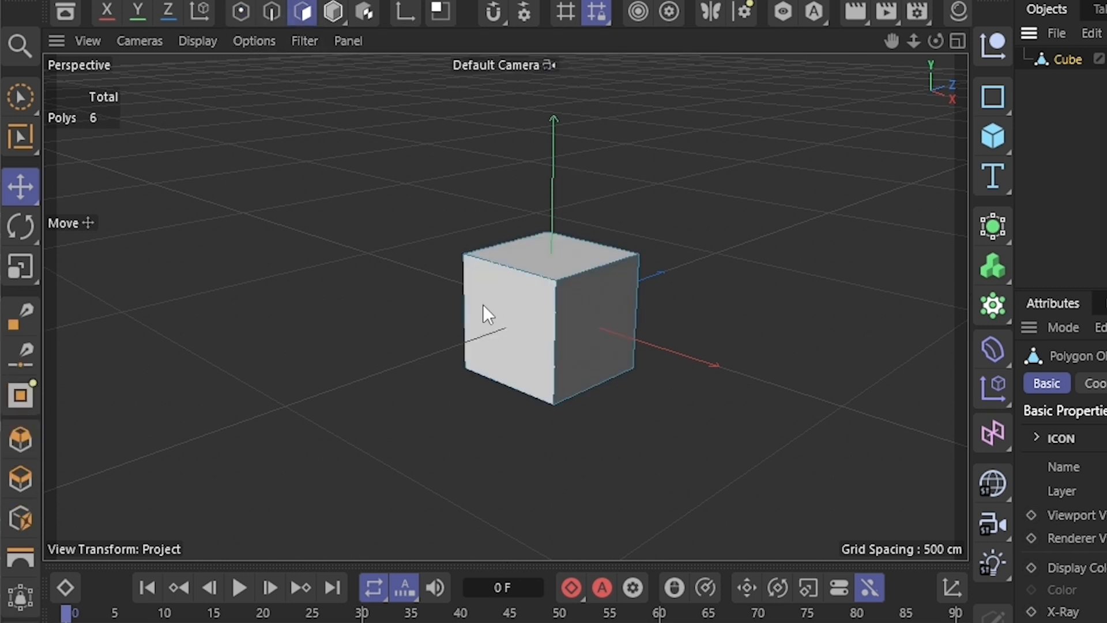
scroll(554, 283, up, 2)
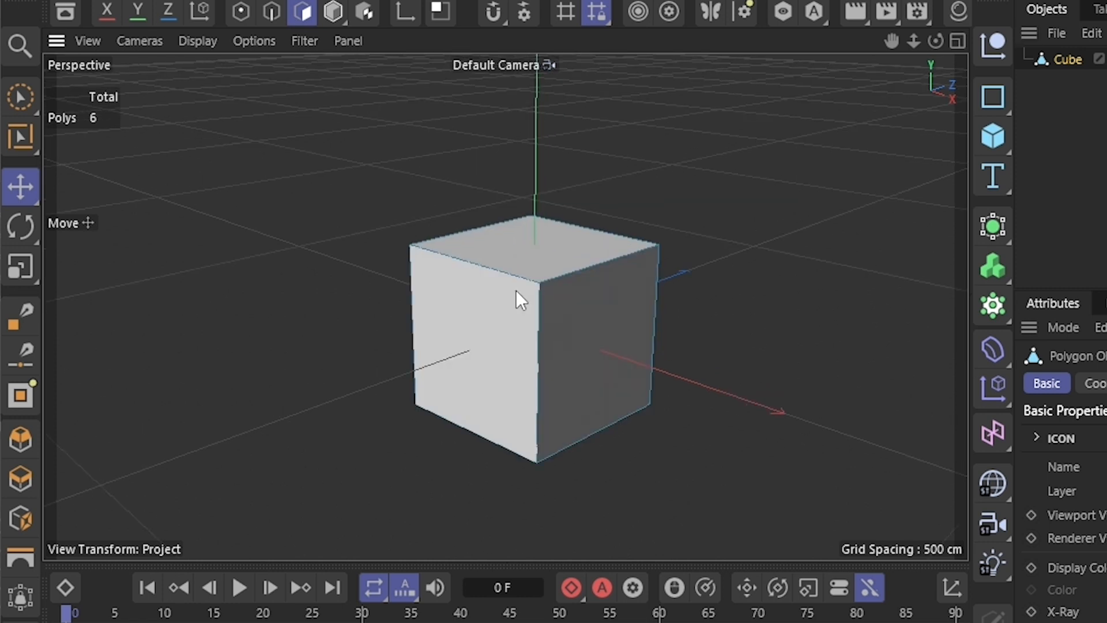
scroll(517, 291, up, 2)
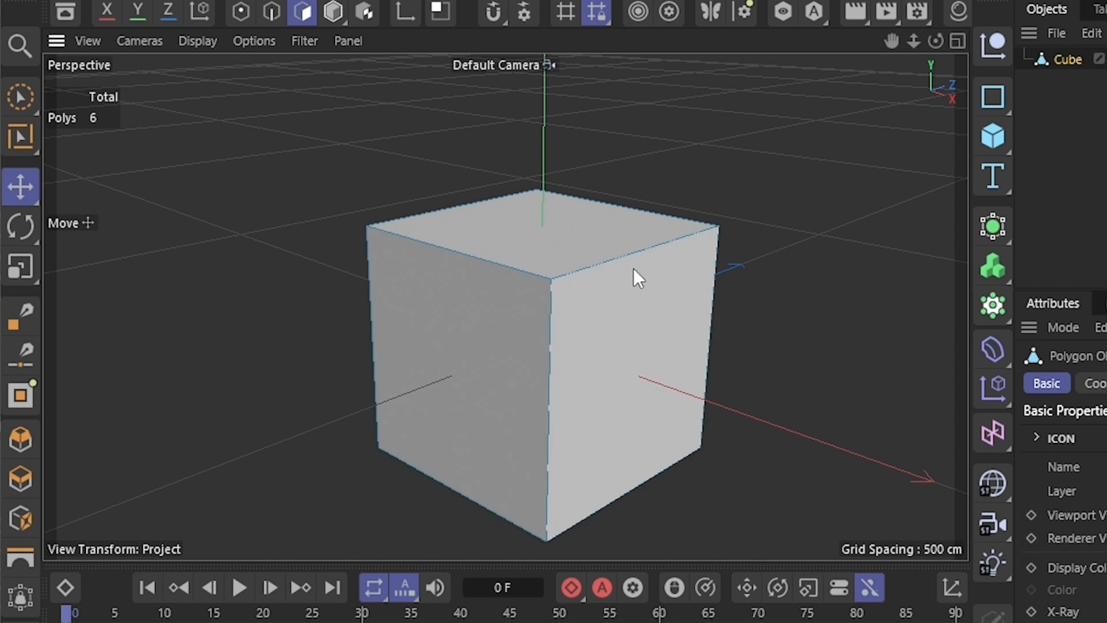
click(269, 13)
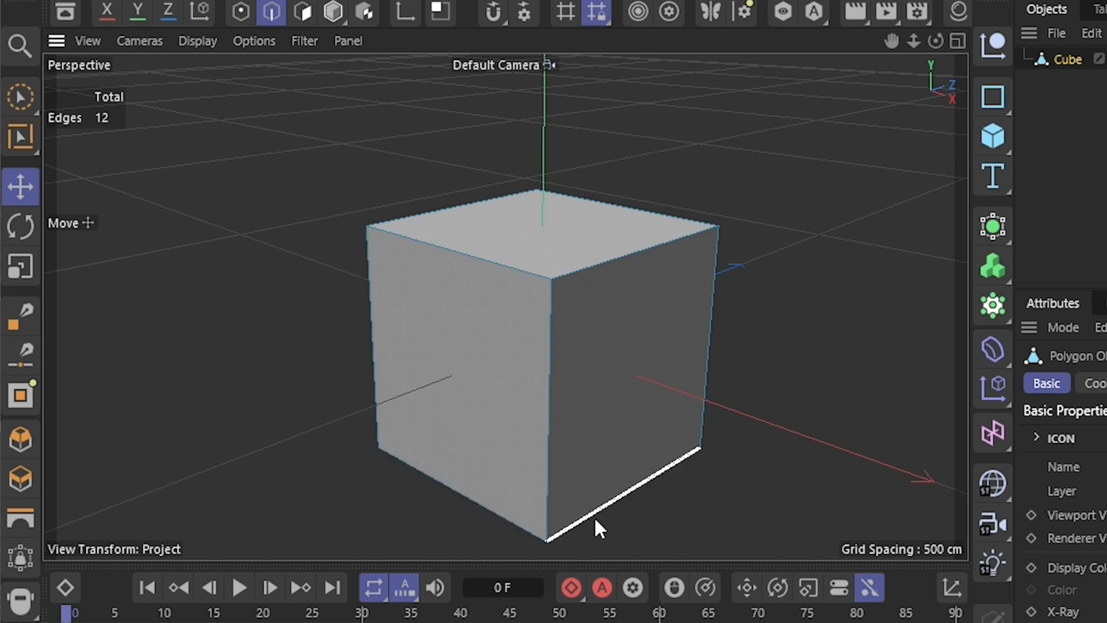
- Move one upper corner point of the cube along its Z axis with the Move tool in point mode
click(239, 10)
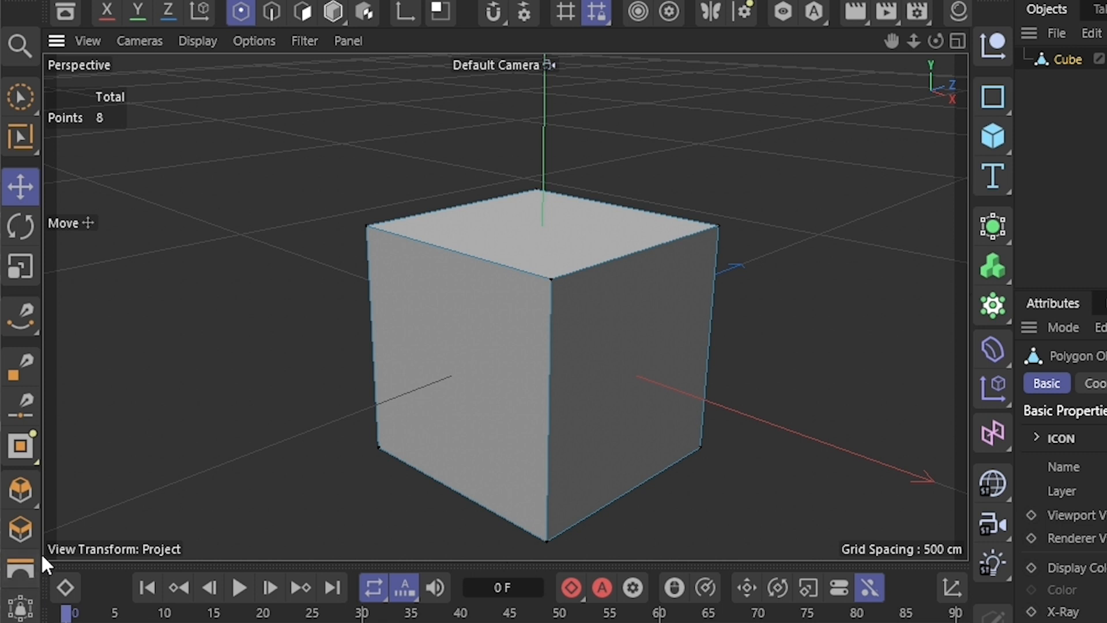
click(16, 182)
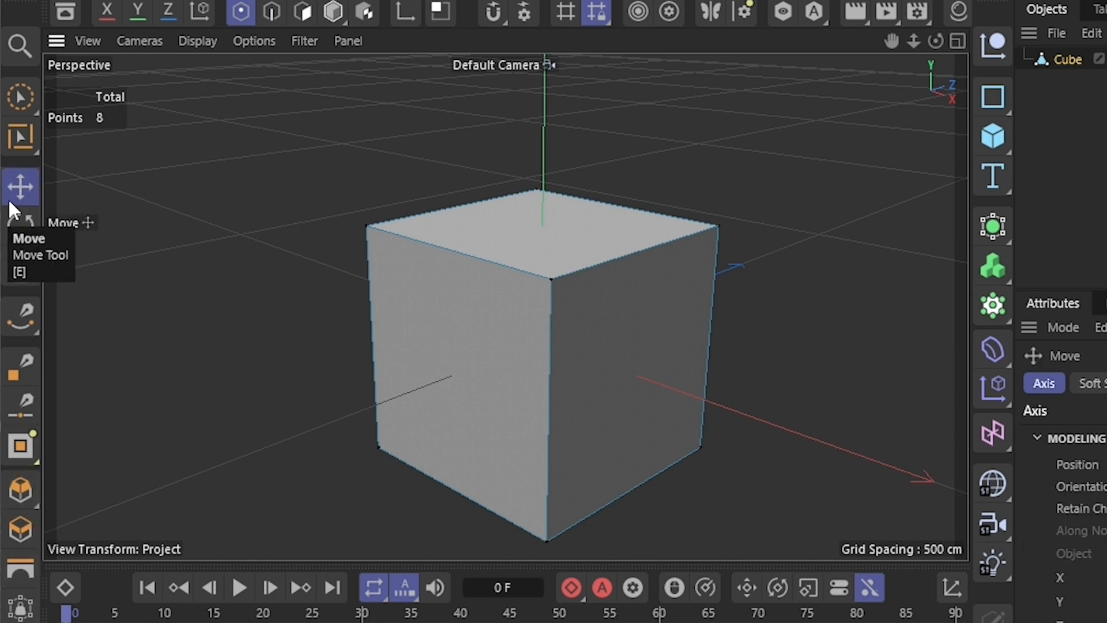
click(549, 271)
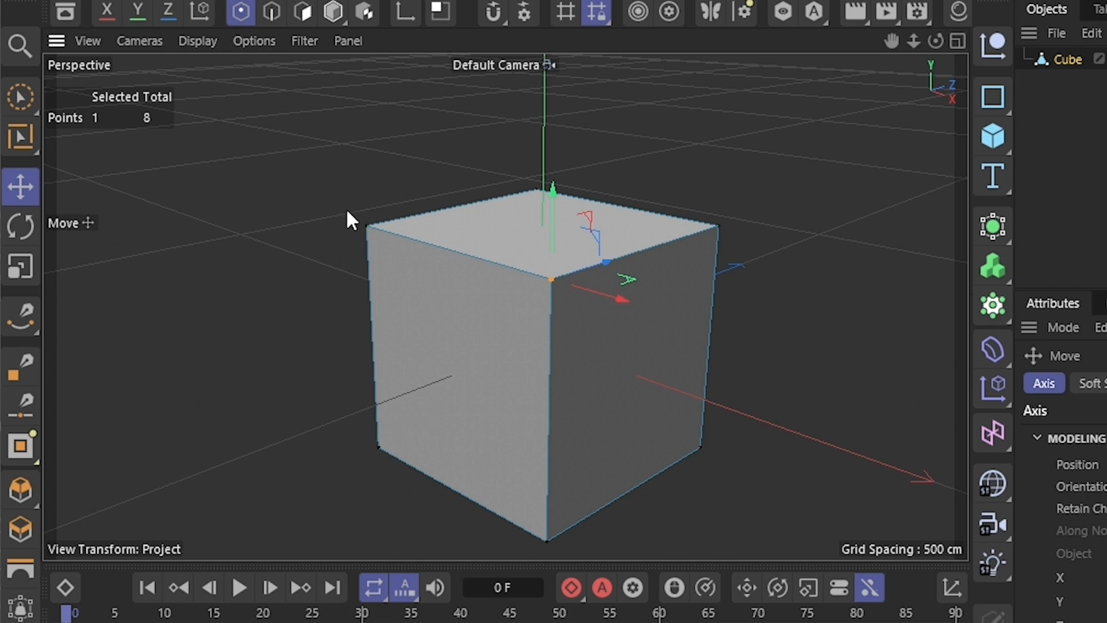
click(367, 226)
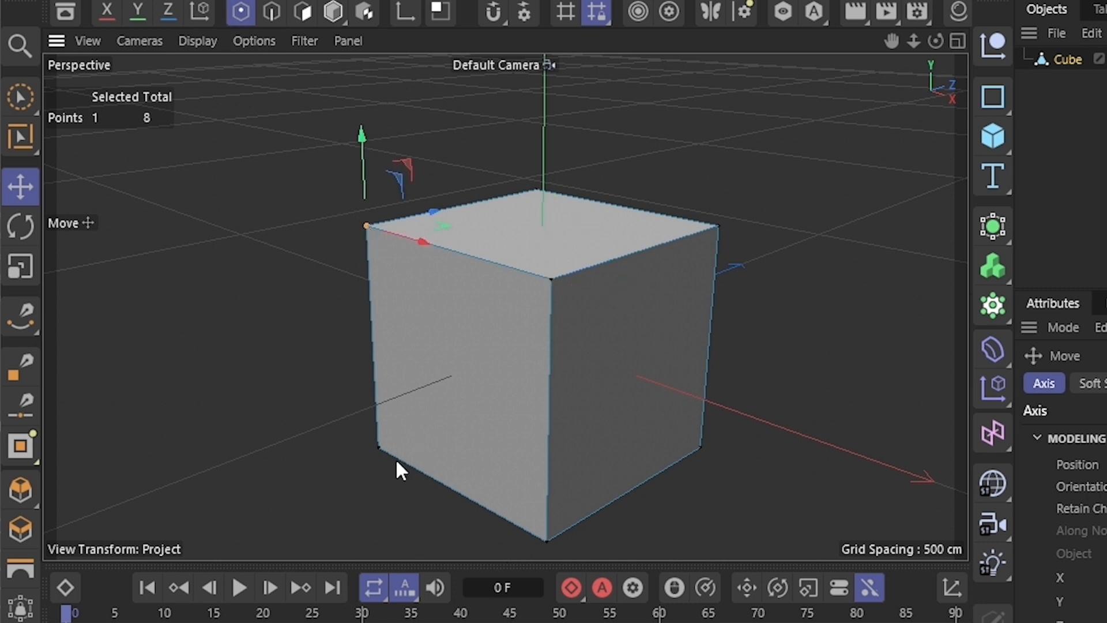
key(ctrl+z)
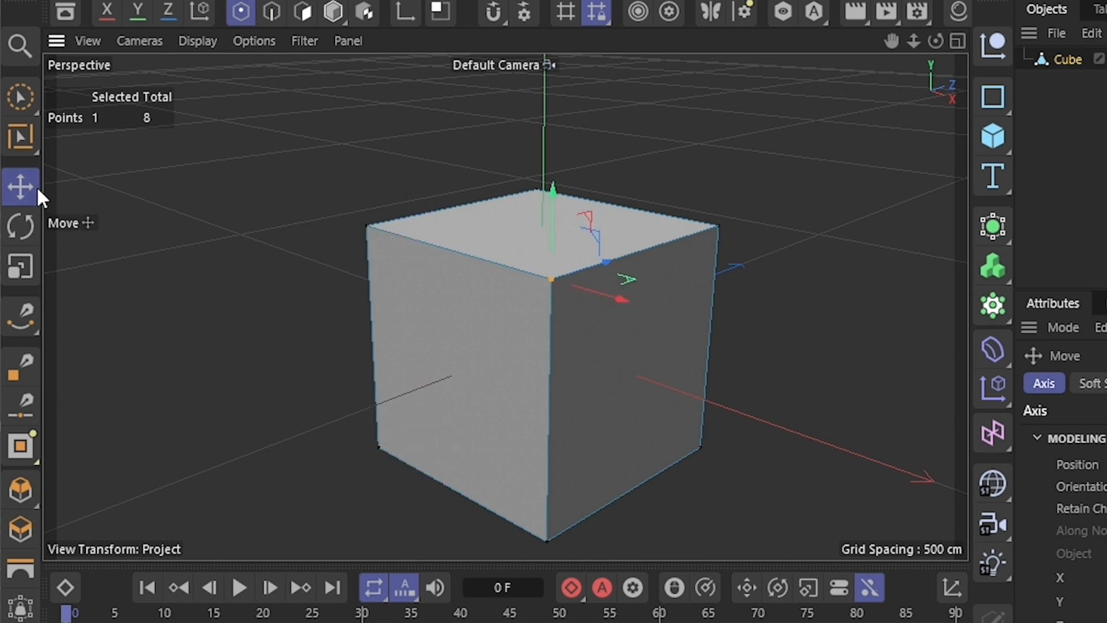
mouse_move(599, 257)
mouse_down()
mouse_move(534, 275)
mouse_move(690, 234)
mouse_move(566, 257)
mouse_move(570, 270)
mouse_move(611, 253)
mouse_up()
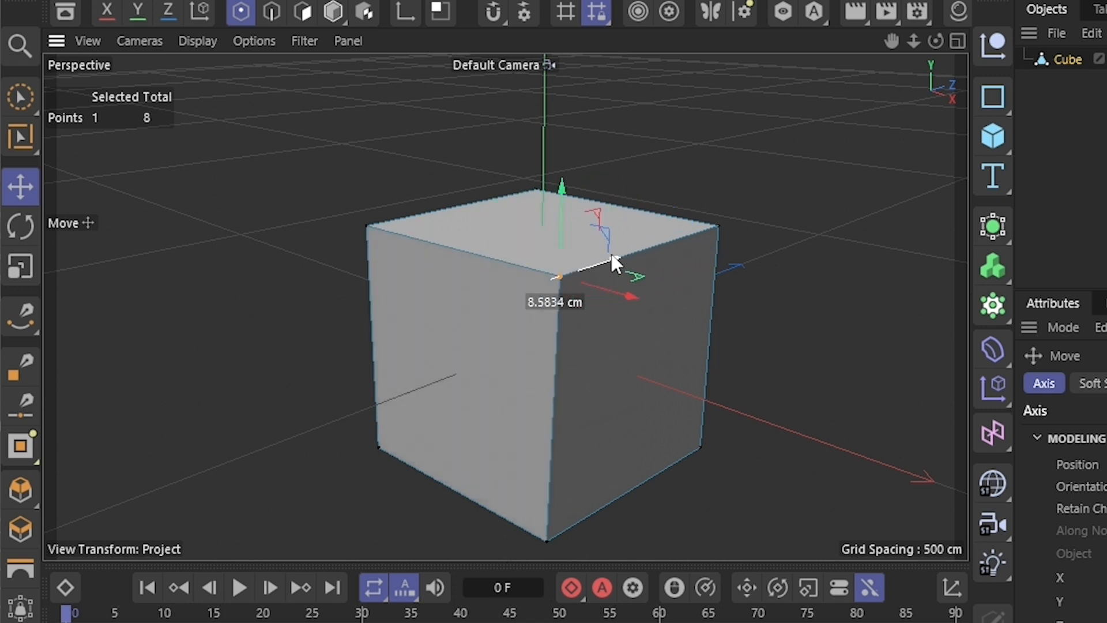
alt+drag(636, 377, 799, 397)
drag(636, 274, 565, 275)
- Move further upper corner points of the cube along the X axis to distort its top face
alt+drag(421, 307, 539, 341)
click(368, 344)
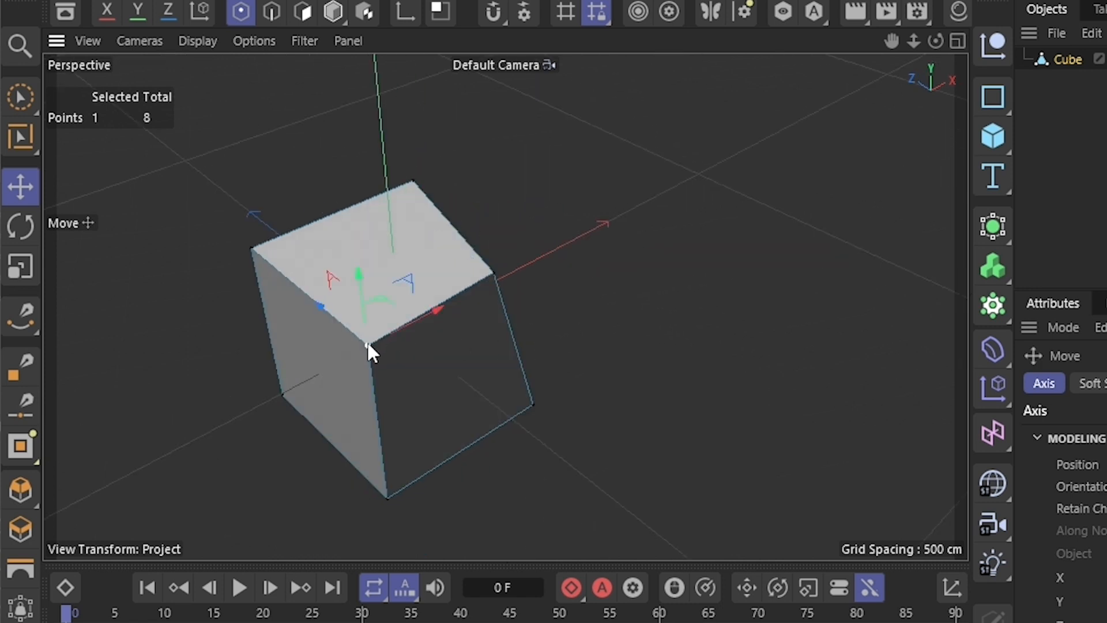
drag(416, 319, 482, 286)
alt+middle_drag(405, 283, 565, 318)
click(410, 287)
drag(477, 252, 564, 210)
click(564, 209)
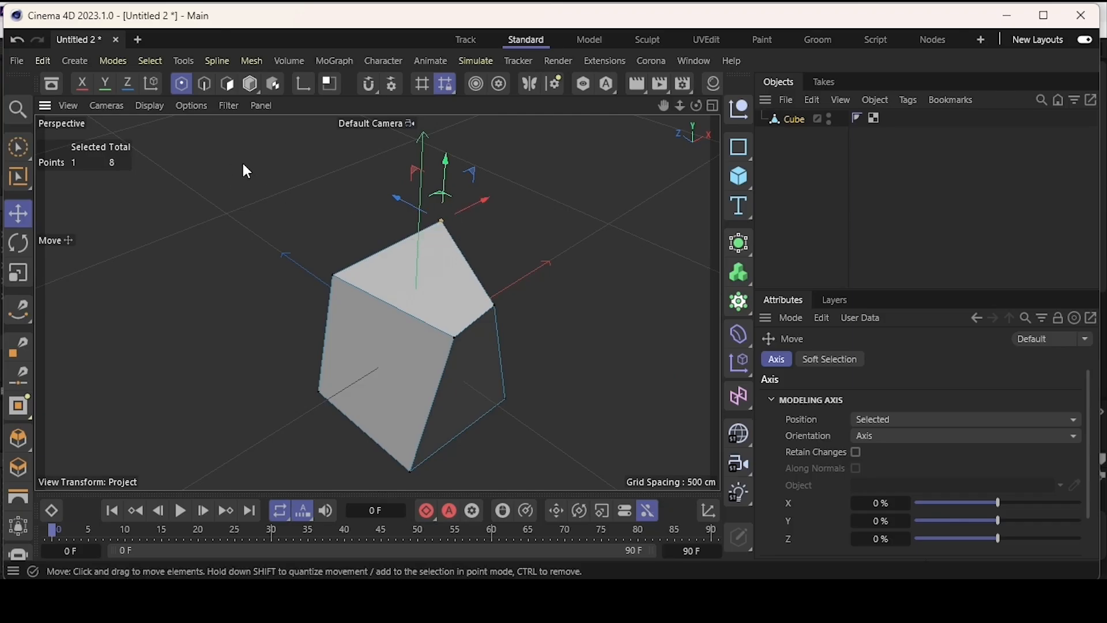
- Undo the point moves on the cube
key(ctrl+z)
key(ctrl+z)
key(ctrl+z)
key(ctrl+z)
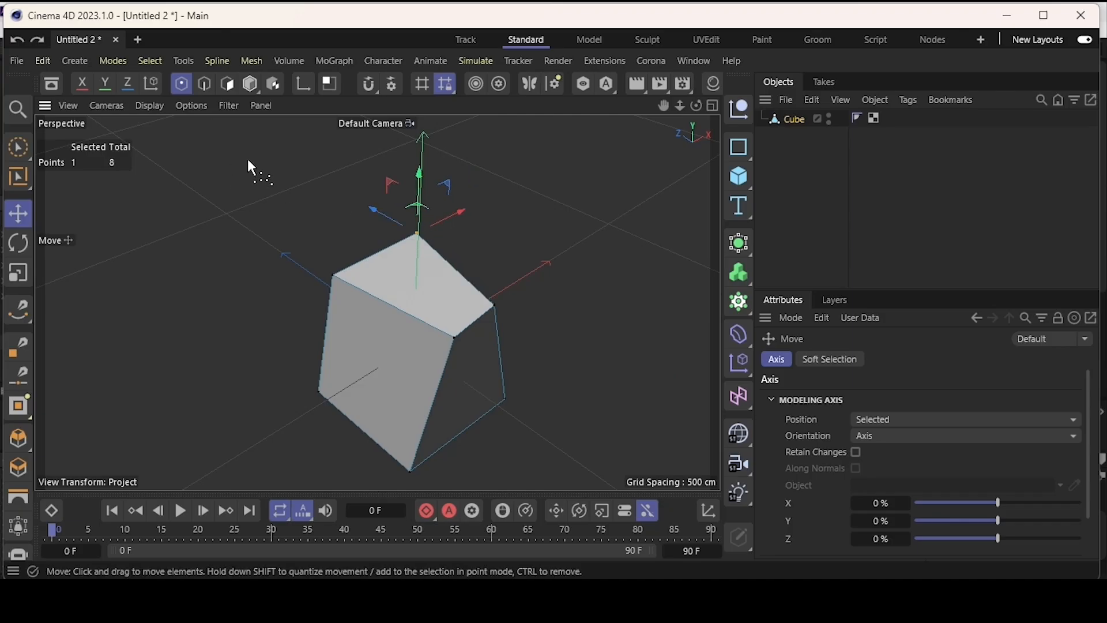
key(ctrl+z)
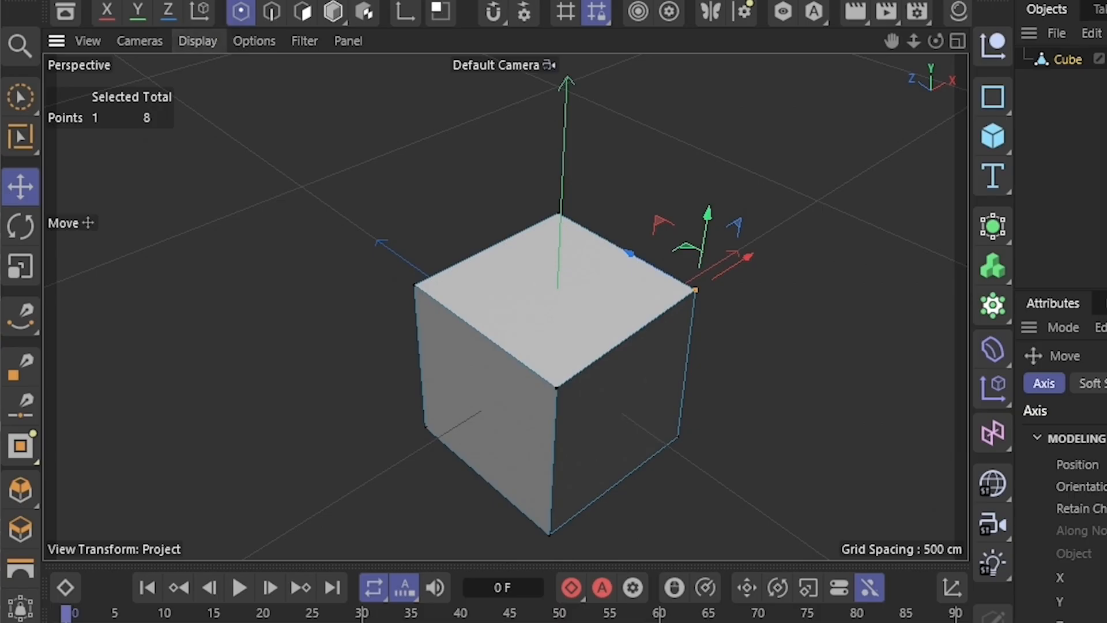
- Try moving two opposite upper edges of the cube inward with the Move tool in edge mode
click(205, 85)
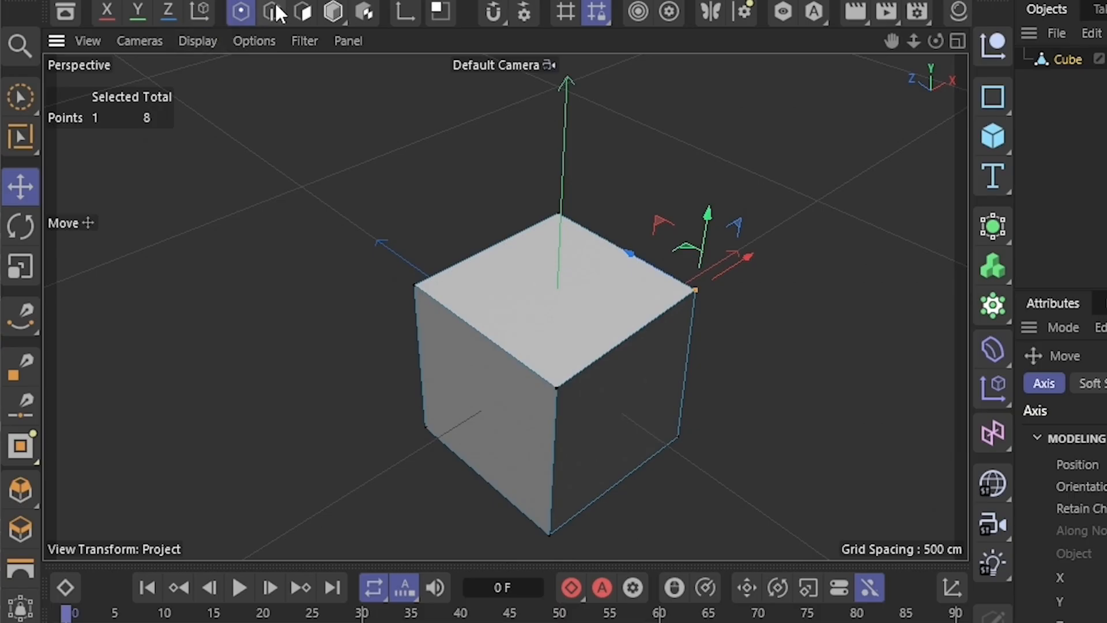
click(604, 358)
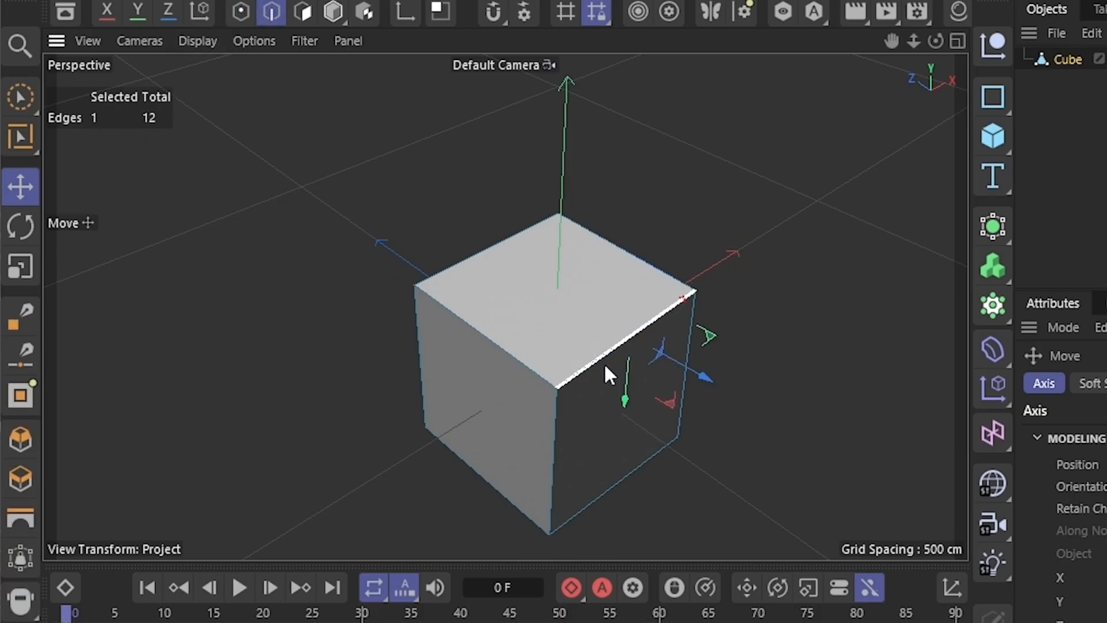
drag(652, 324, 378, 279)
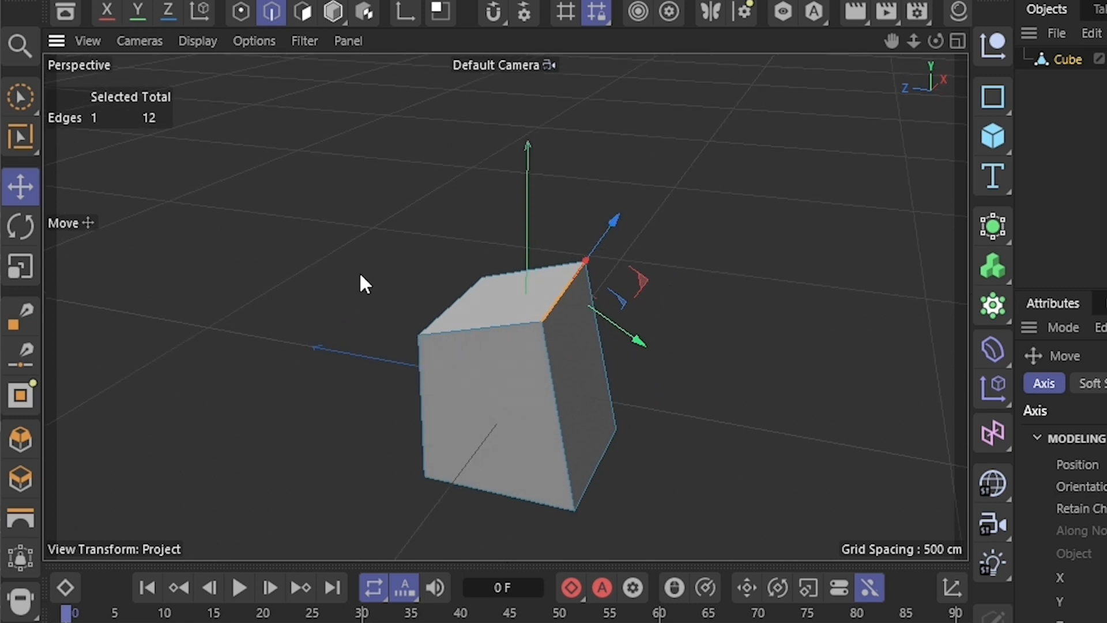
click(459, 315)
drag(416, 333, 422, 299)
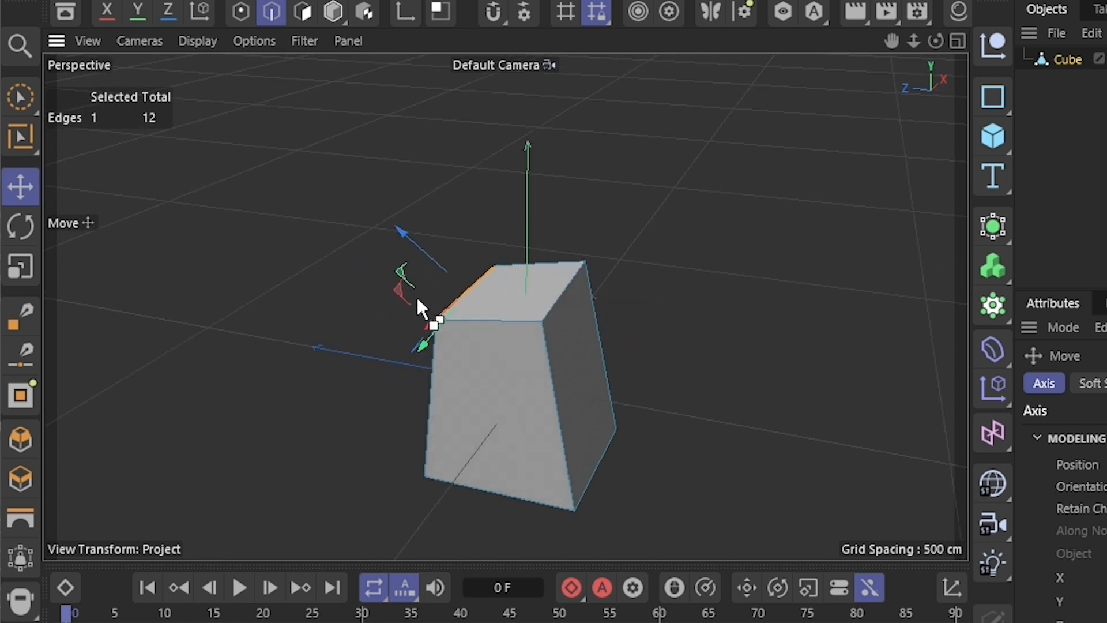
- Undo the edge moves and the edge selection on the cube
key(ctrl+z)
key(ctrl+z)
key(ctrl+z)
key(ctrl+z)
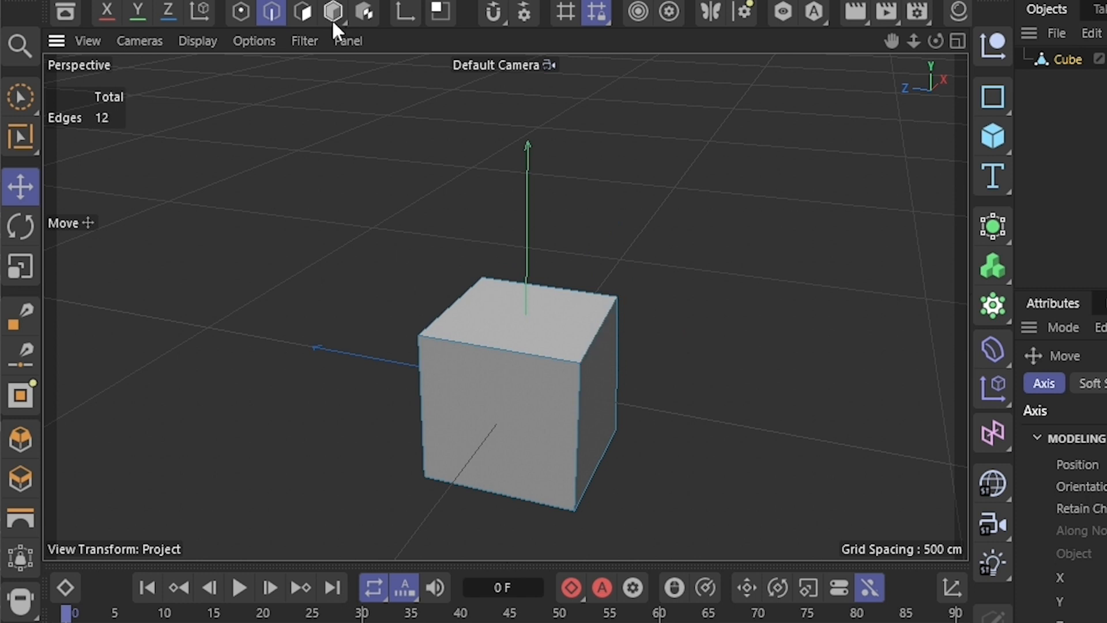
- Try moving the cube's top face in polygon mode, and undo the move
click(302, 13)
click(549, 320)
drag(525, 233, 548, 266)
key(ctrl+z)
key(ctrl+z)
- Select one upper edge of the cube in edge mode and move it diagonally along its own axes
alt+drag(626, 365, 182, 289)
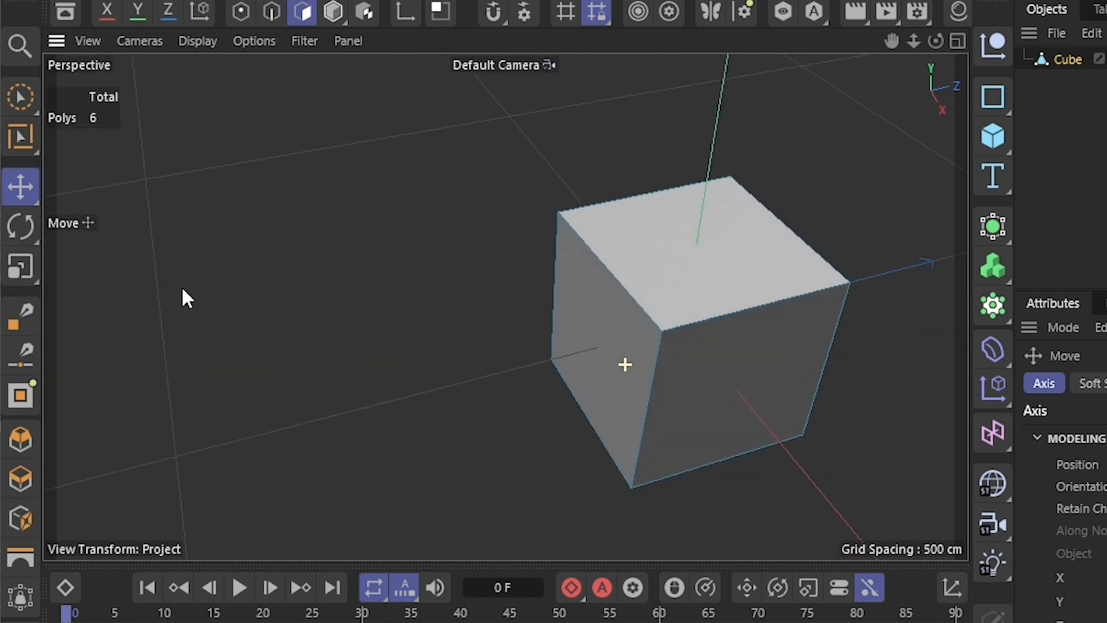
click(272, 11)
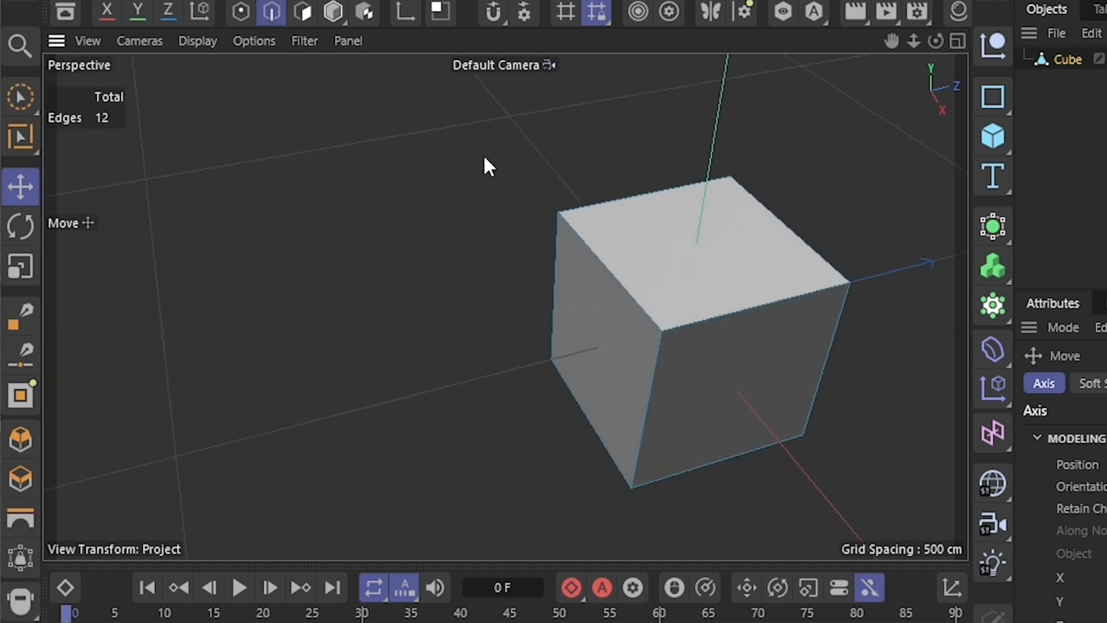
click(618, 286)
scroll(621, 278, up, 2)
alt+drag(617, 284, 629, 180)
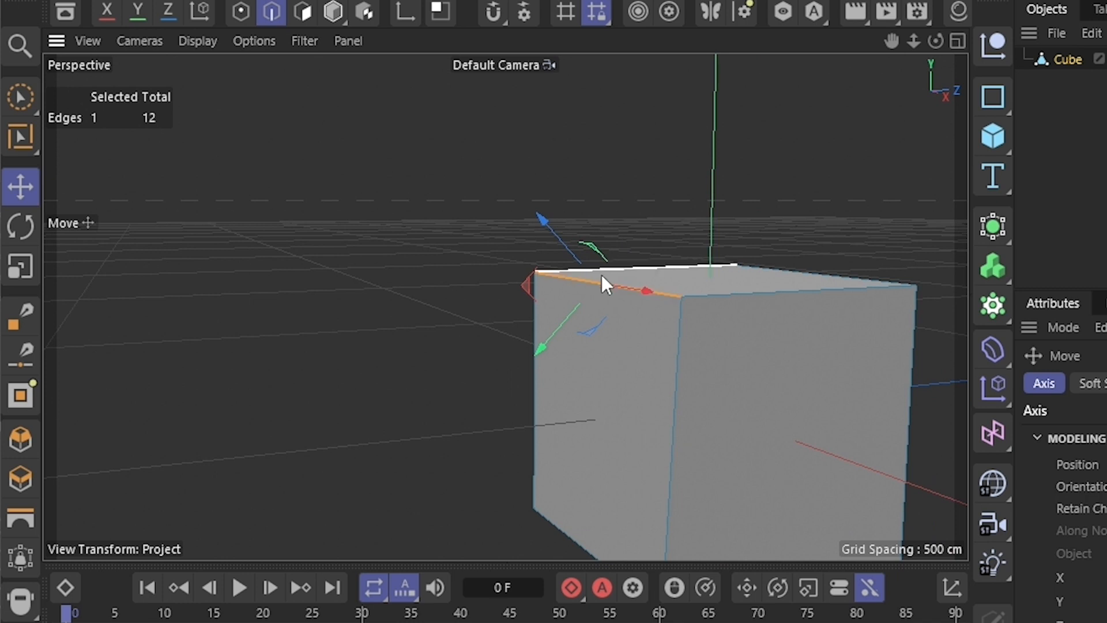
alt+drag(601, 317, 539, 309)
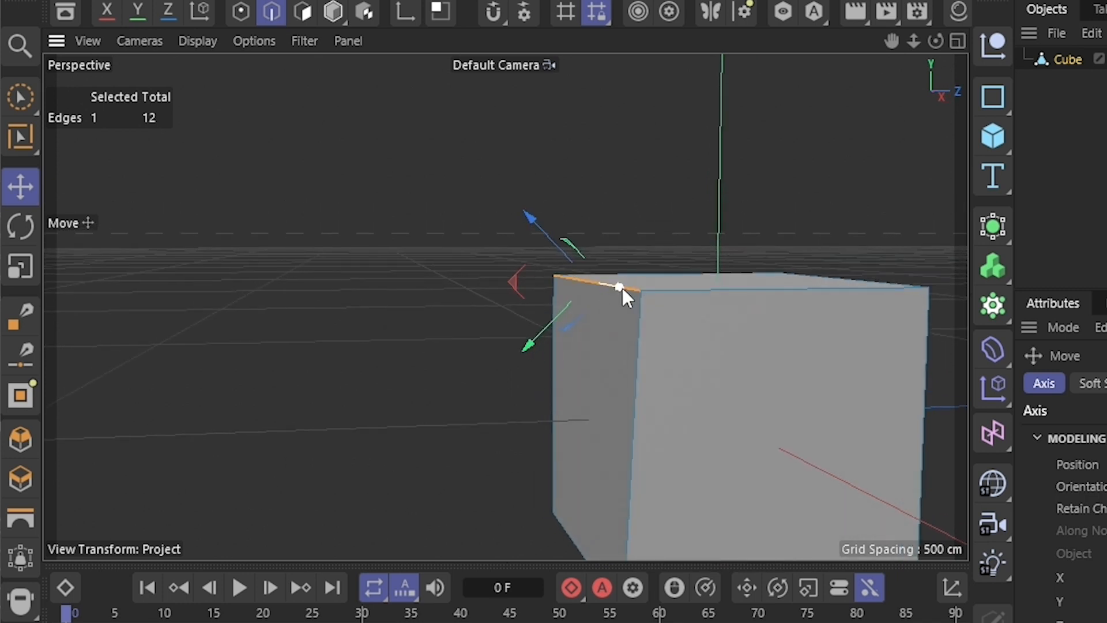
alt+drag(579, 237, 607, 270)
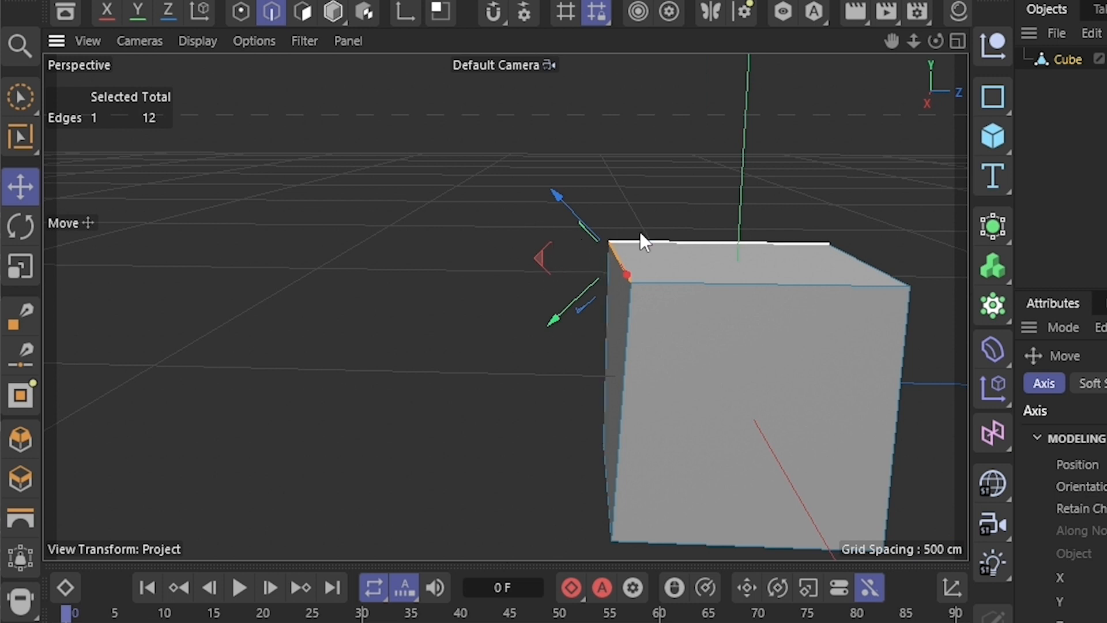
drag(552, 318, 616, 415)
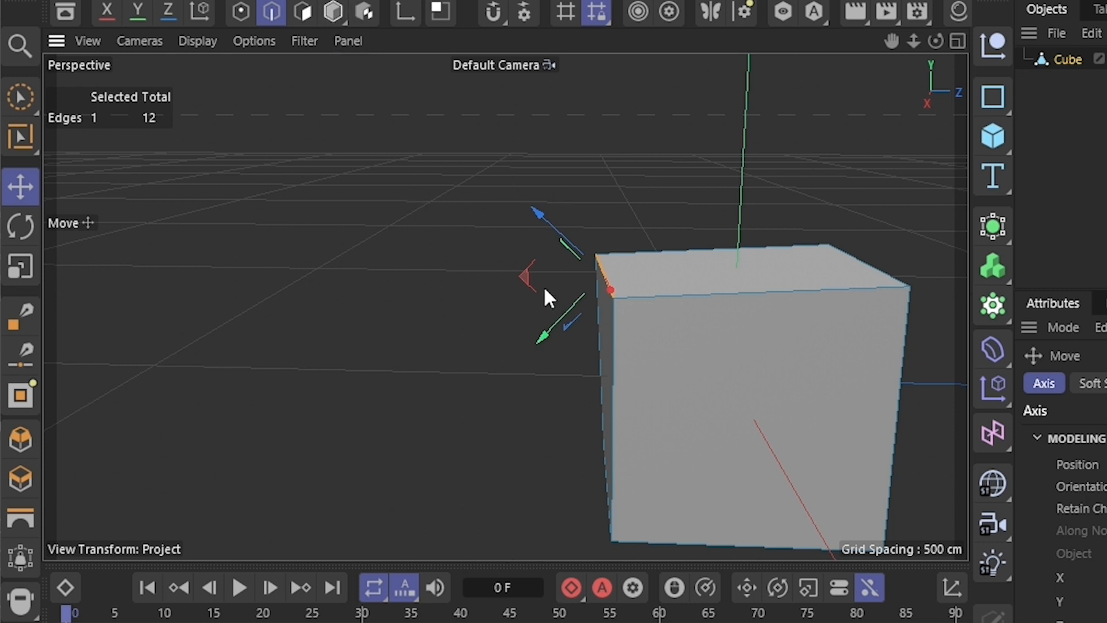
- Switch the selected edge's transform axes from object coordinates to the world coordinate system
key(w)
key(w)
key(w)
key(w)
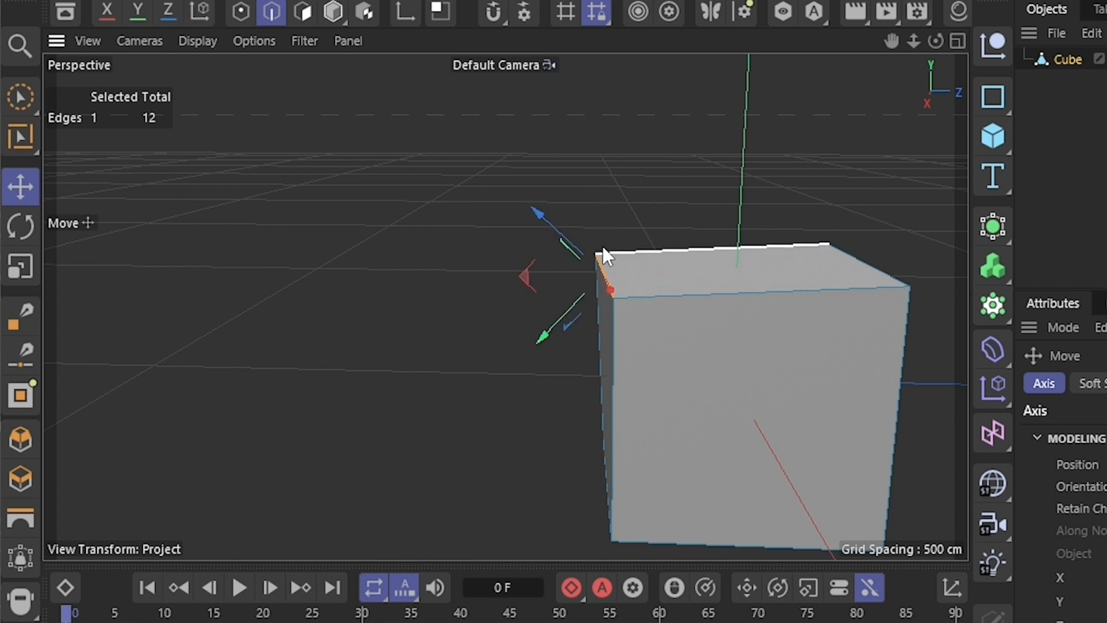
click(196, 8)
click(196, 8)
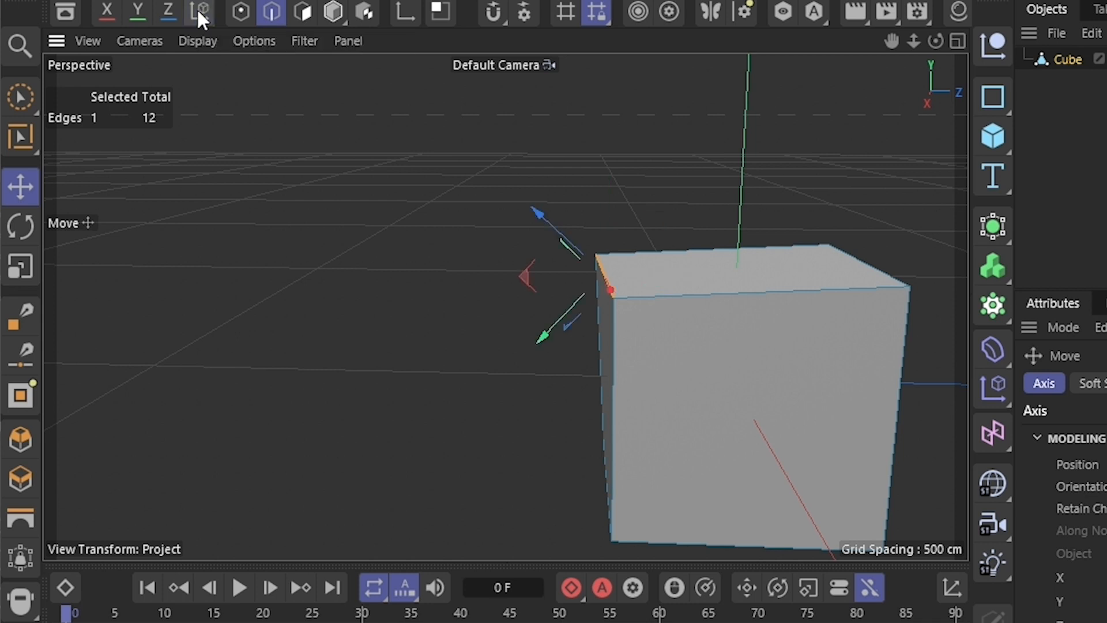
click(199, 10)
click(196, 8)
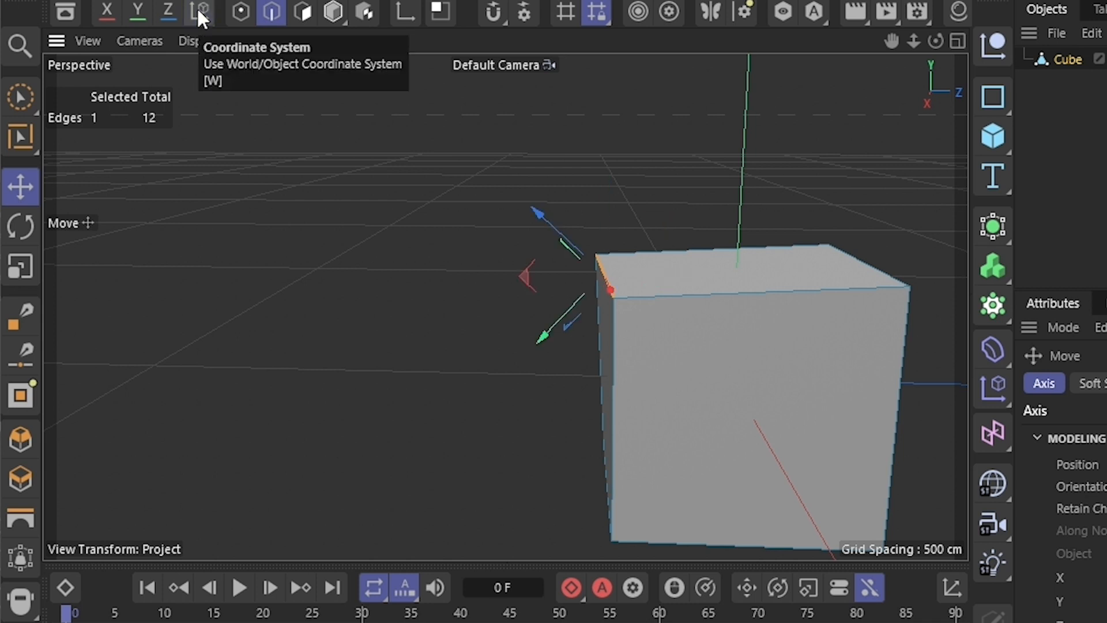
click(196, 8)
click(196, 8)
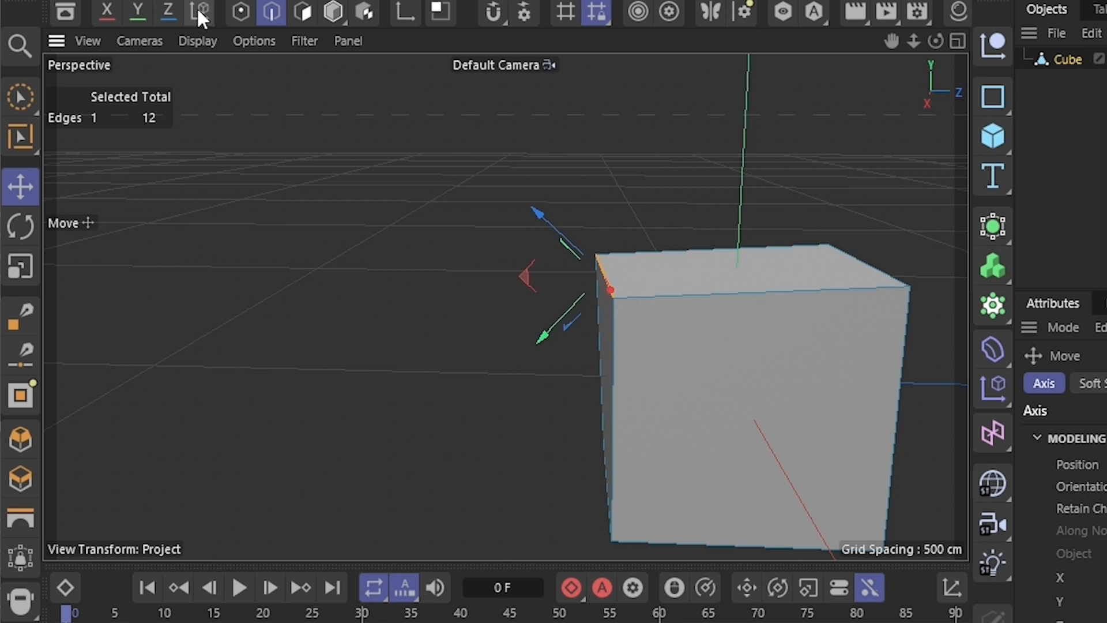
click(196, 7)
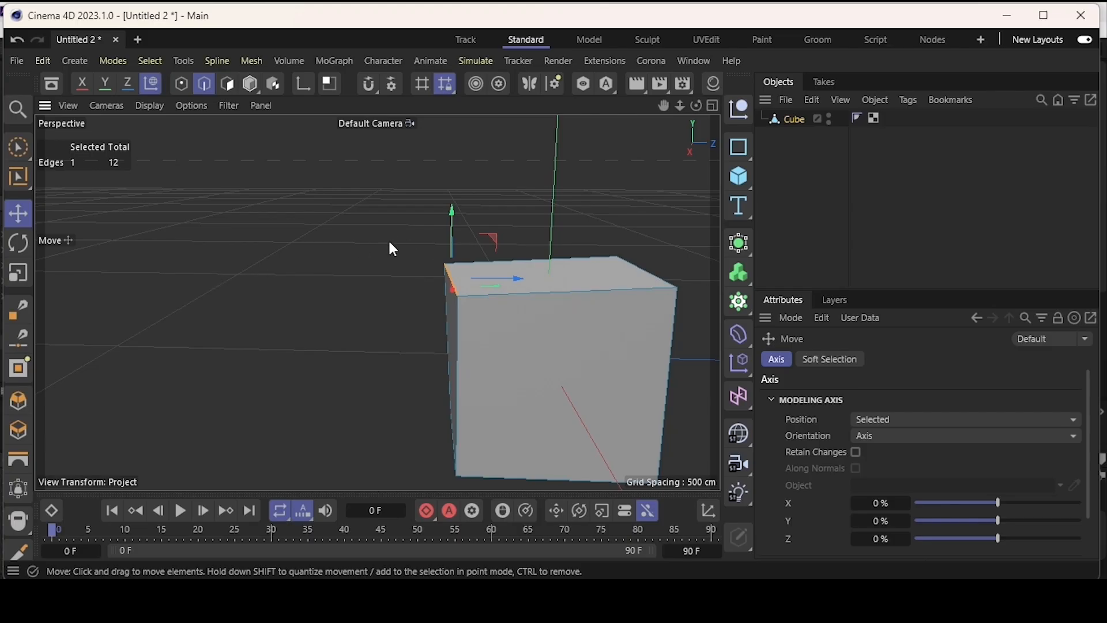
- Delete the edited cube, add a new default cube primitive and make it editable
scroll(486, 262, down, 5)
alt+drag(496, 334, 555, 296)
scroll(475, 256, up, 4)
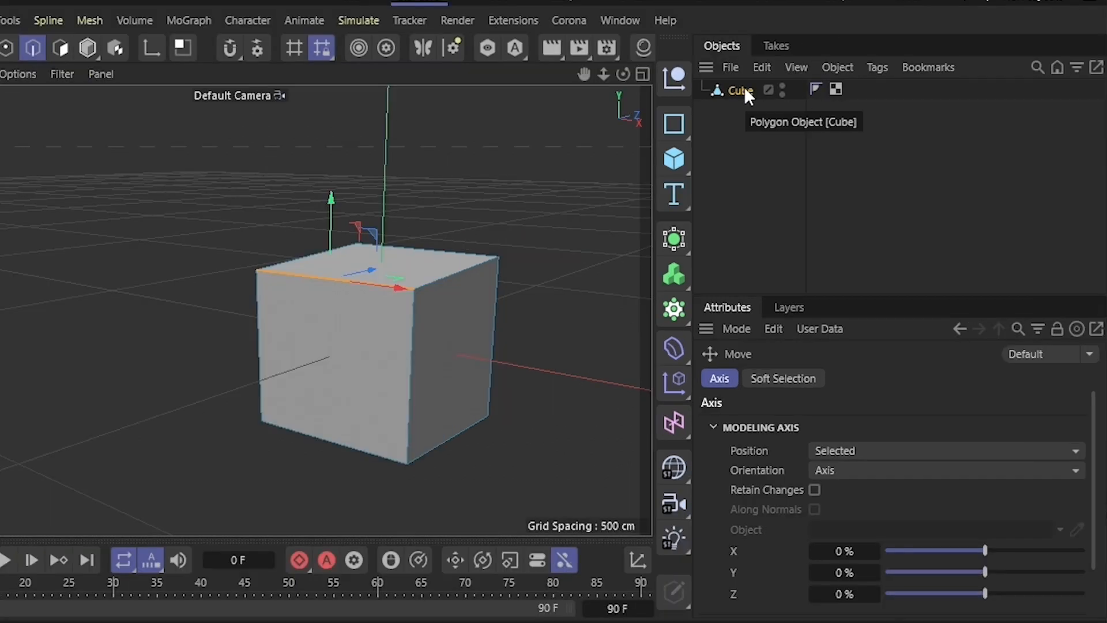
key(Delete)
click(674, 159)
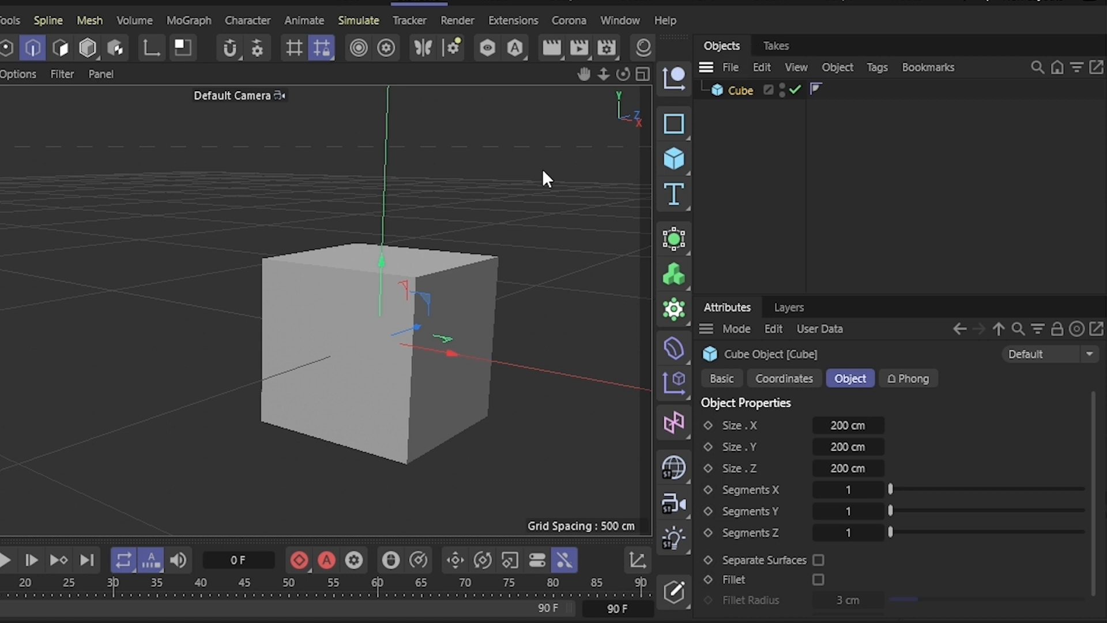
key(c)
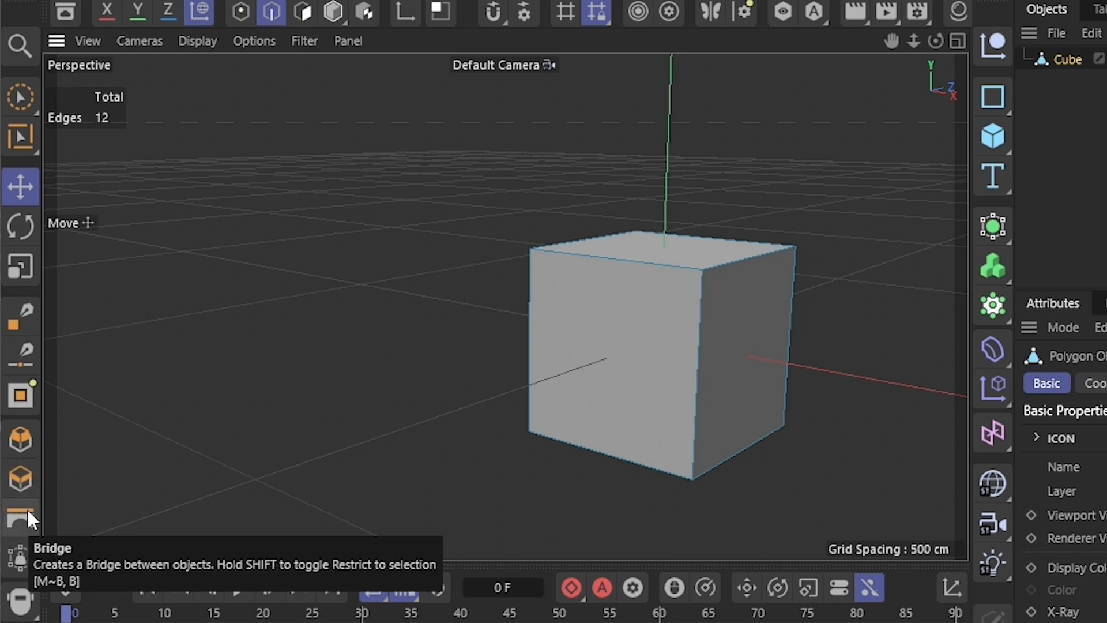
scroll(26, 533, down, 5)
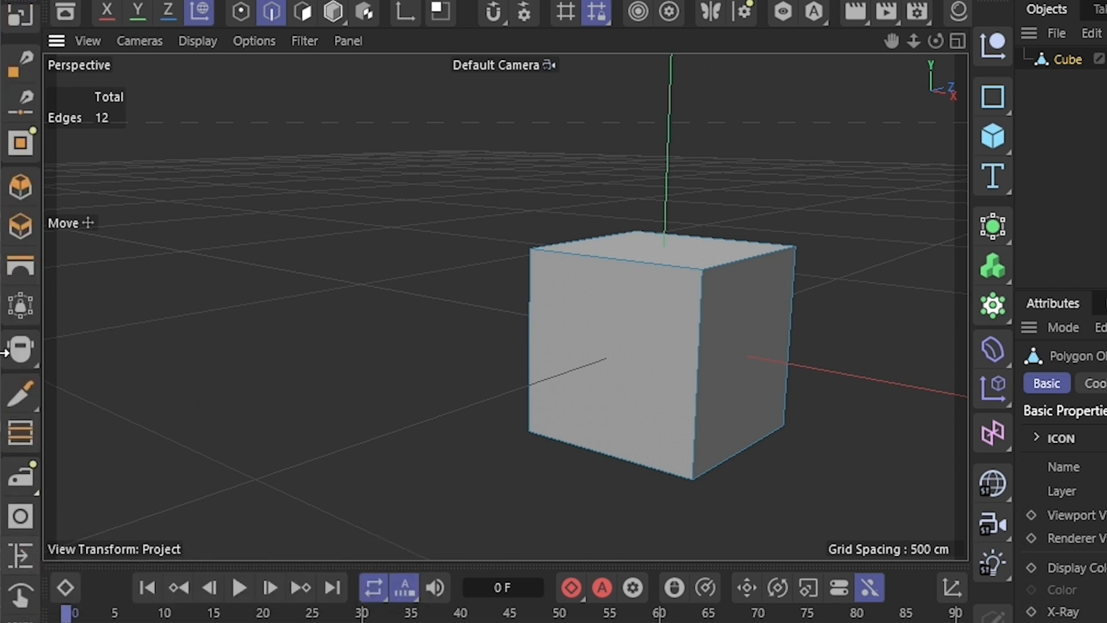
scroll(23, 519, up, 5)
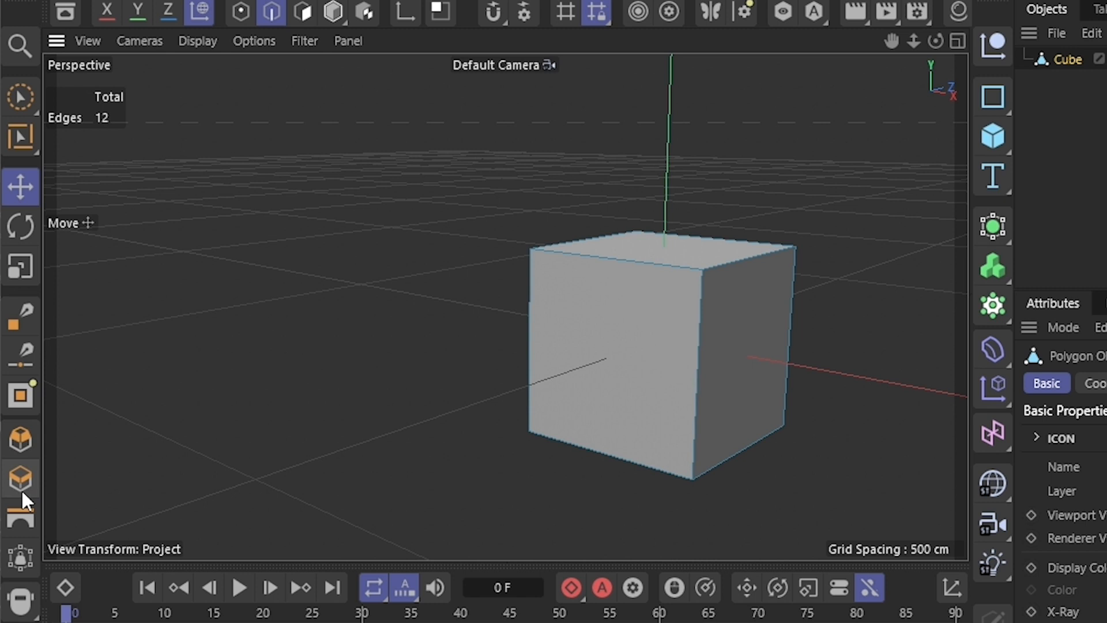
scroll(21, 487, down, 5)
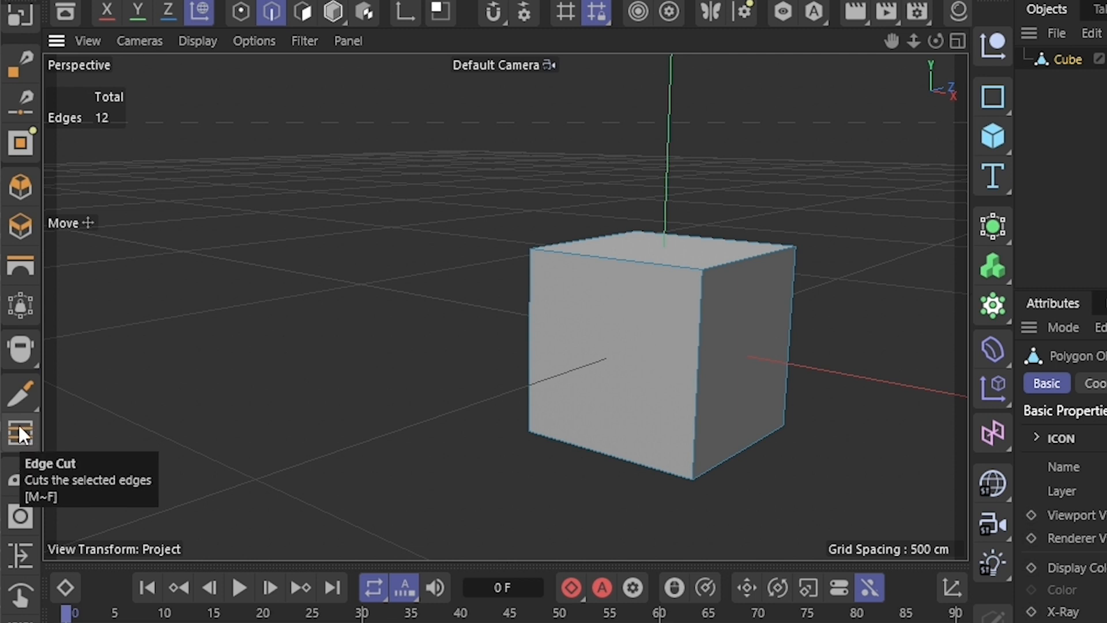
scroll(21, 432, up, 5)
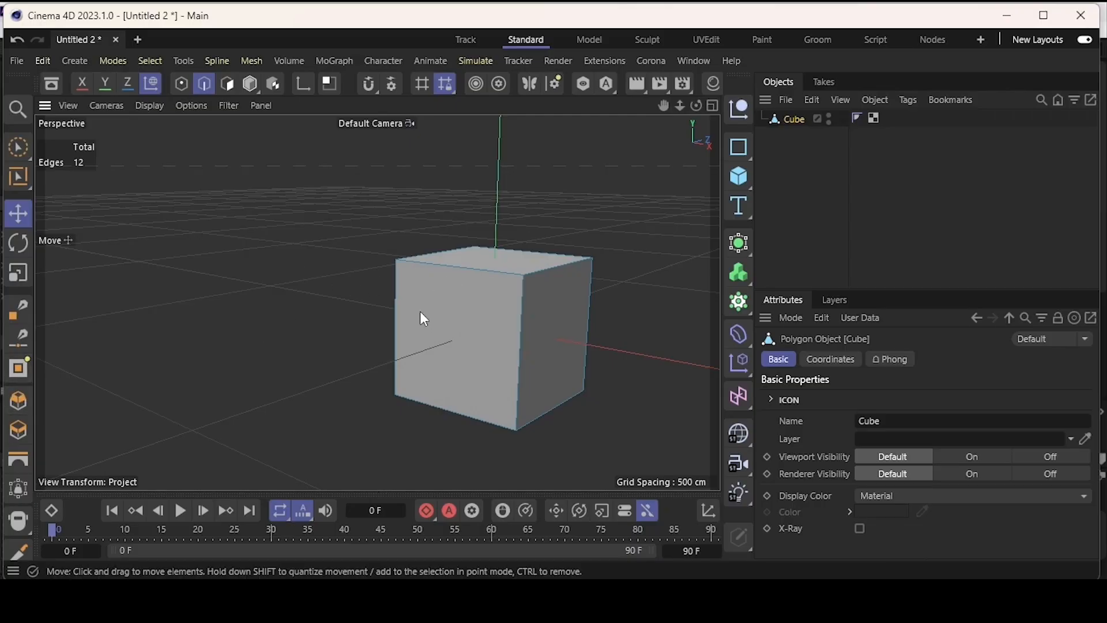
key(k)
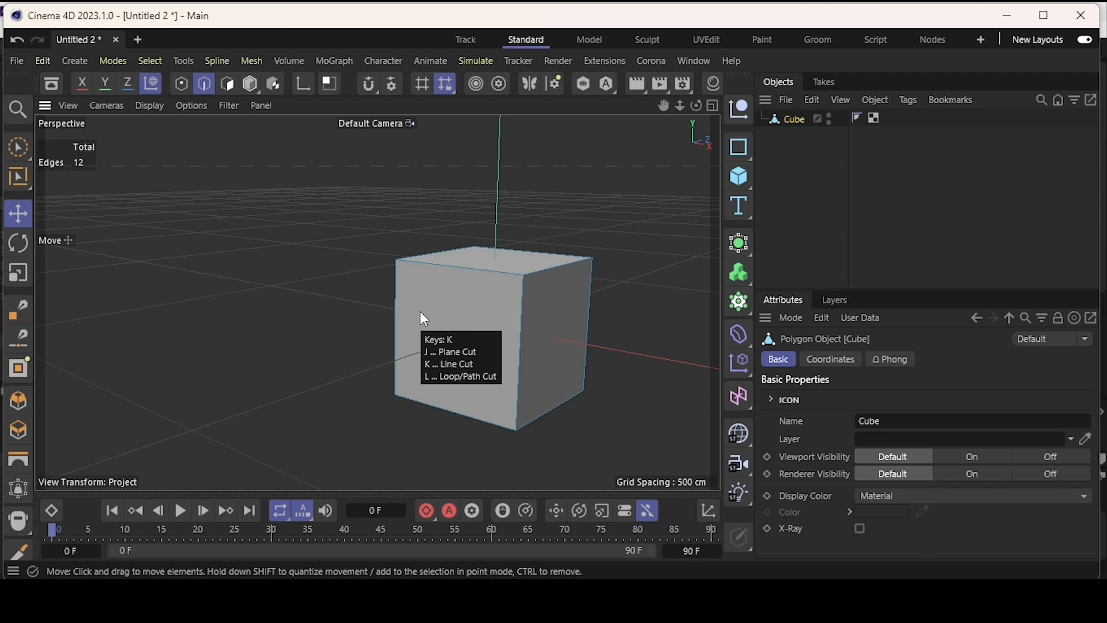
key(l)
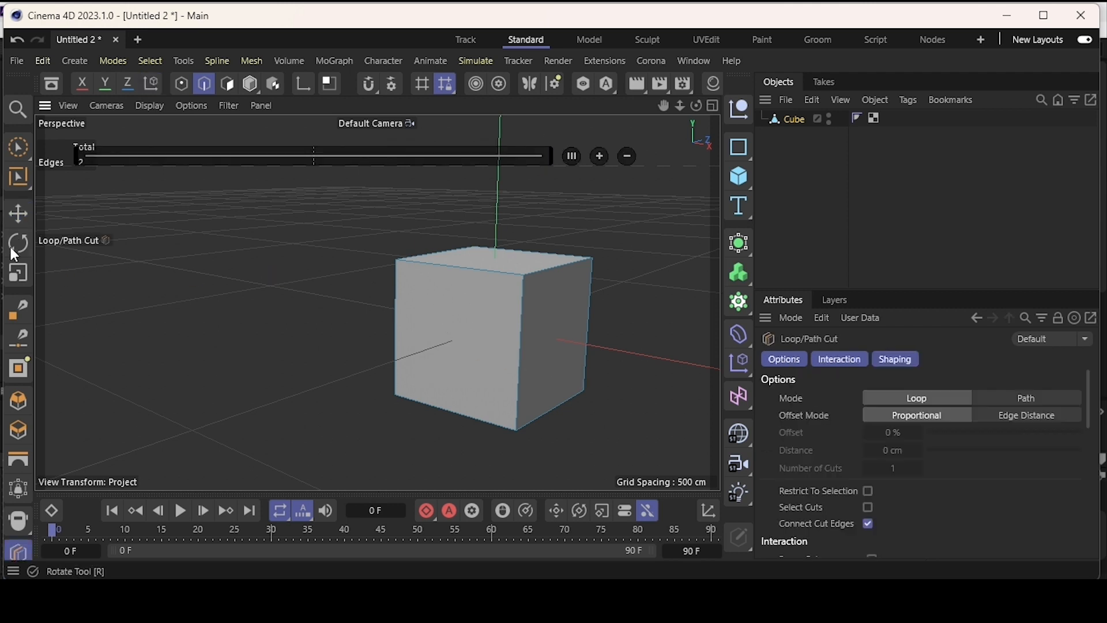
key(e)
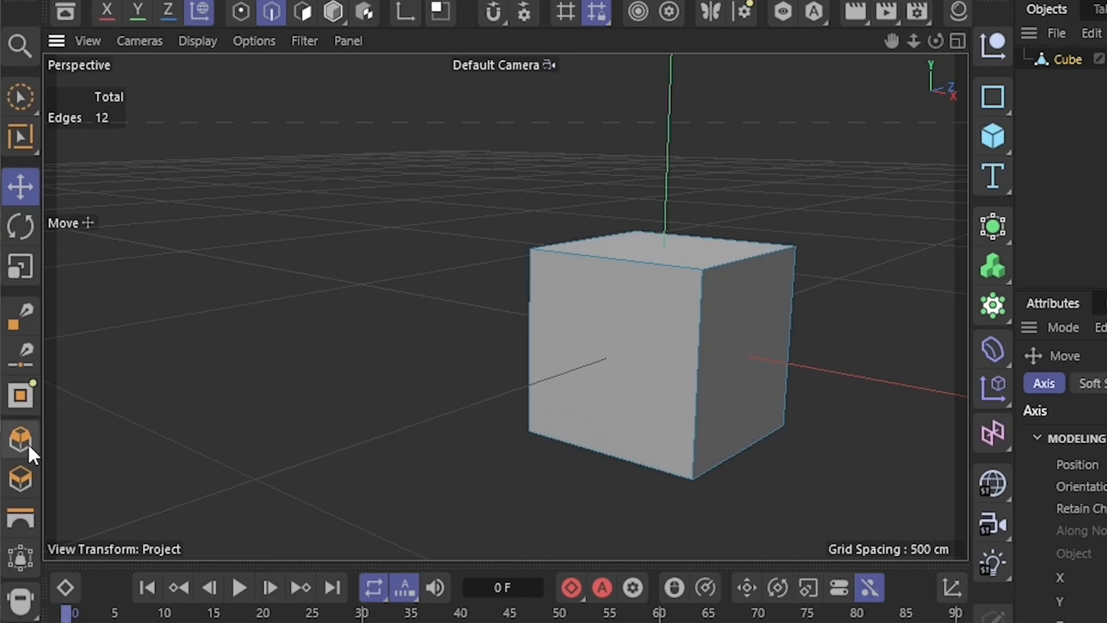
- Activate the Extrude tool and switch the cube to polygon mode
click(23, 476)
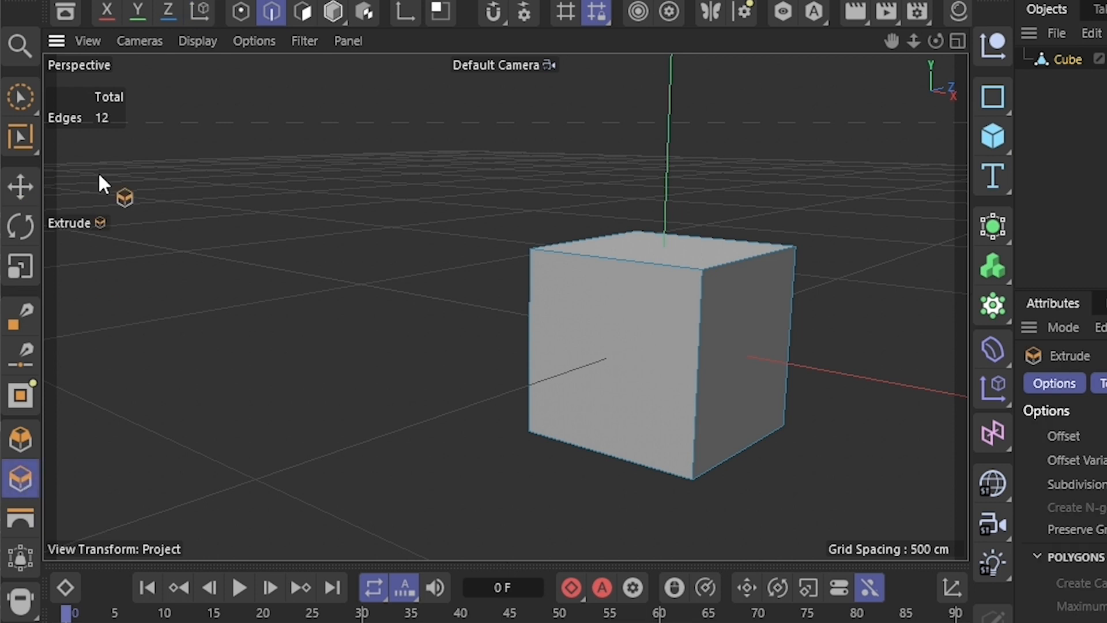
click(302, 10)
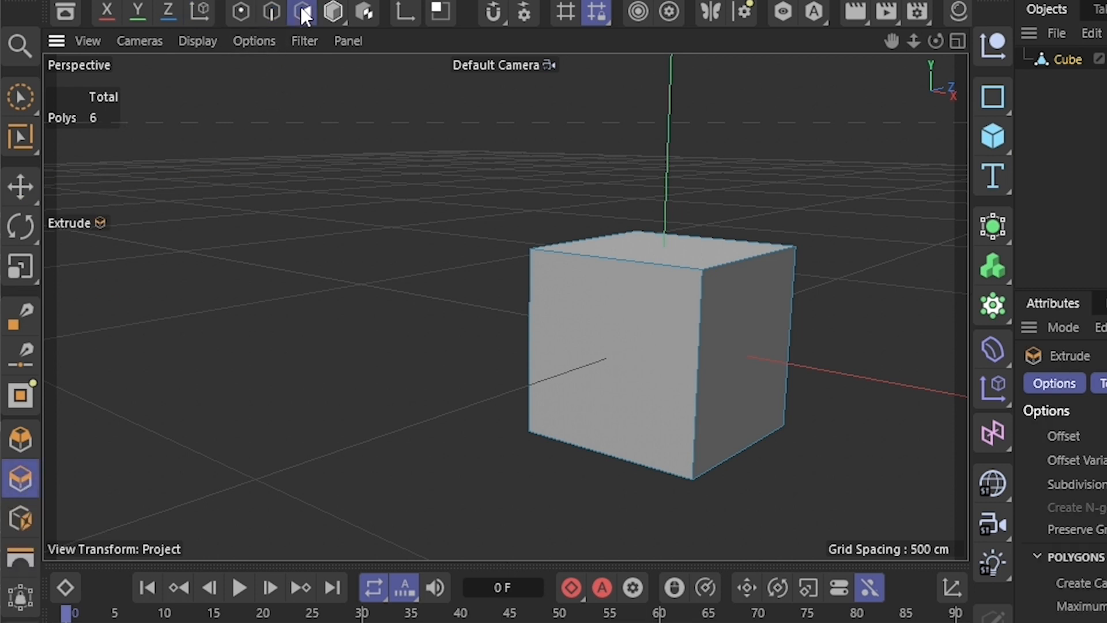
scroll(711, 340, down, 1)
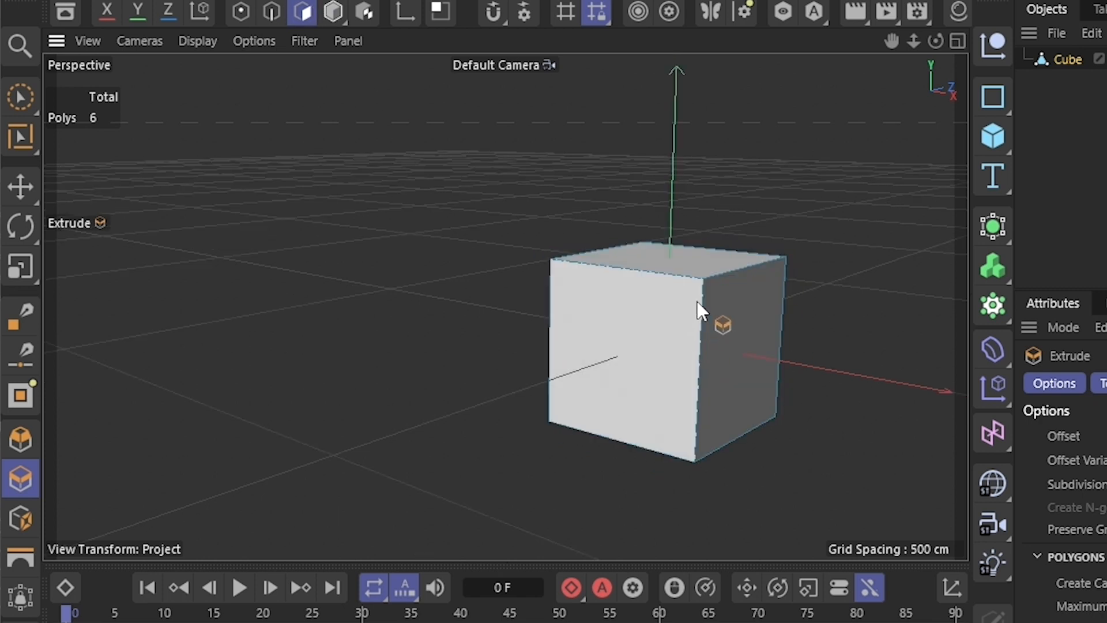
- Try extruding a side face of the cube outward, the new block's top face upward, and another side face outward
drag(732, 319, 832, 333)
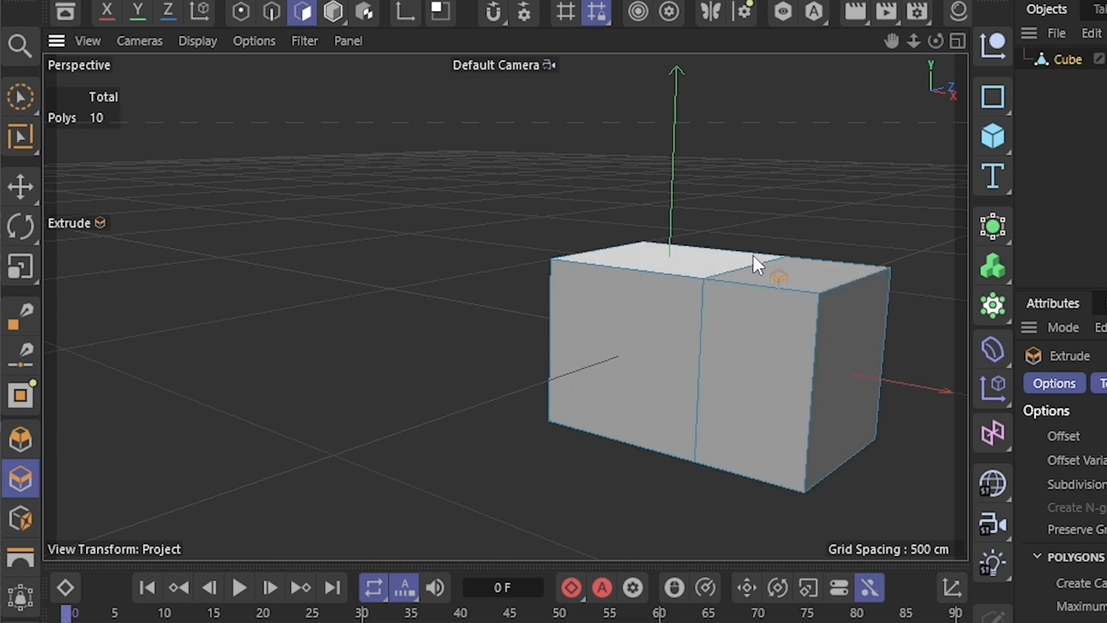
drag(801, 272, 814, 213)
alt+drag(630, 415, 824, 452)
mouse_move(675, 317)
mouse_down()
mouse_move(744, 316)
mouse_move(677, 311)
mouse_up()
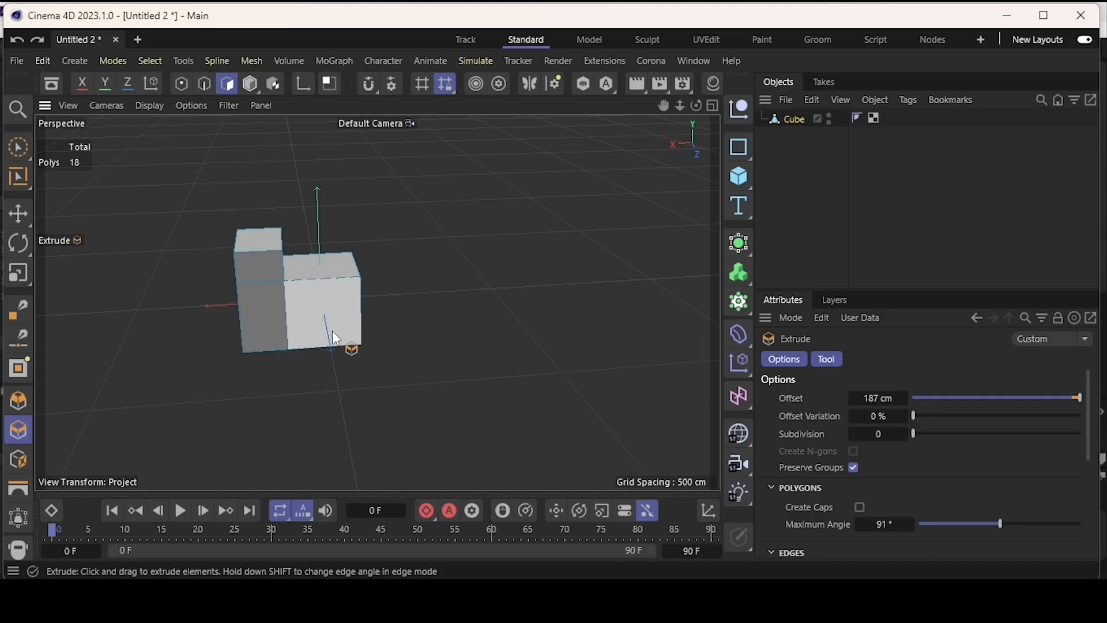
- Undo all the face extrusions to restore the plain cube
key(ctrl+z)
key(ctrl+z)
key(ctrl+z)
key(ctrl+z)
key(ctrl+z)
key(ctrl+z)
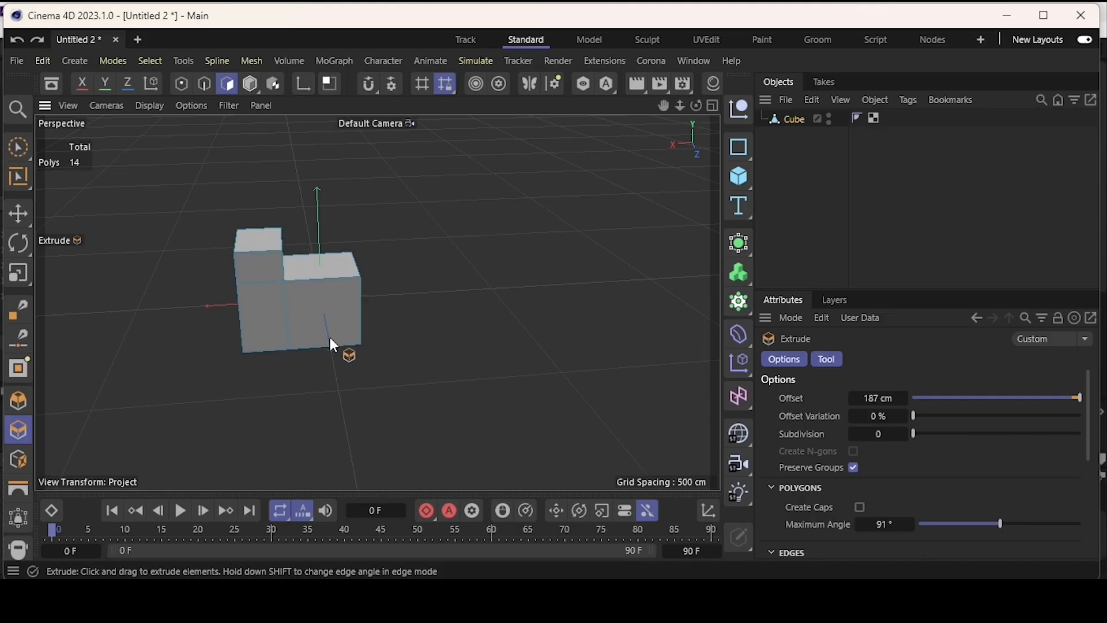
- Extrude one side face of the cube slightly outward and scale the new face down uniformly to roughly half its size
scroll(362, 309, up, 5)
mouse_move(389, 286)
alt+mouse_down()
mouse_move(263, 294)
mouse_move(390, 280)
alt+mouse_up()
scroll(406, 308, up, 3)
click(406, 308)
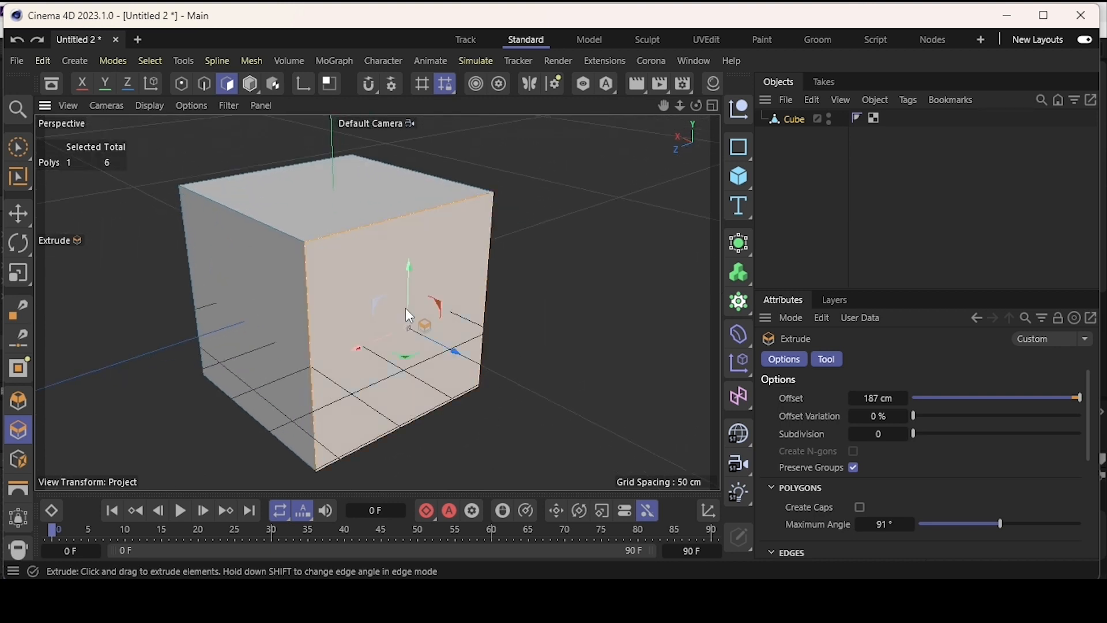
drag(431, 311, 396, 323)
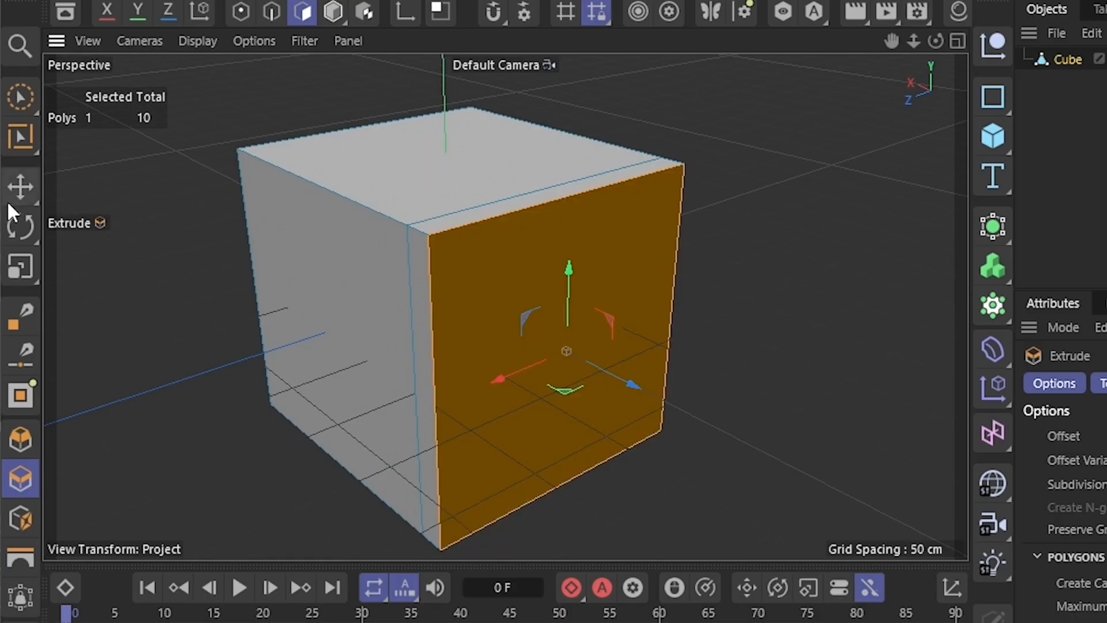
click(26, 269)
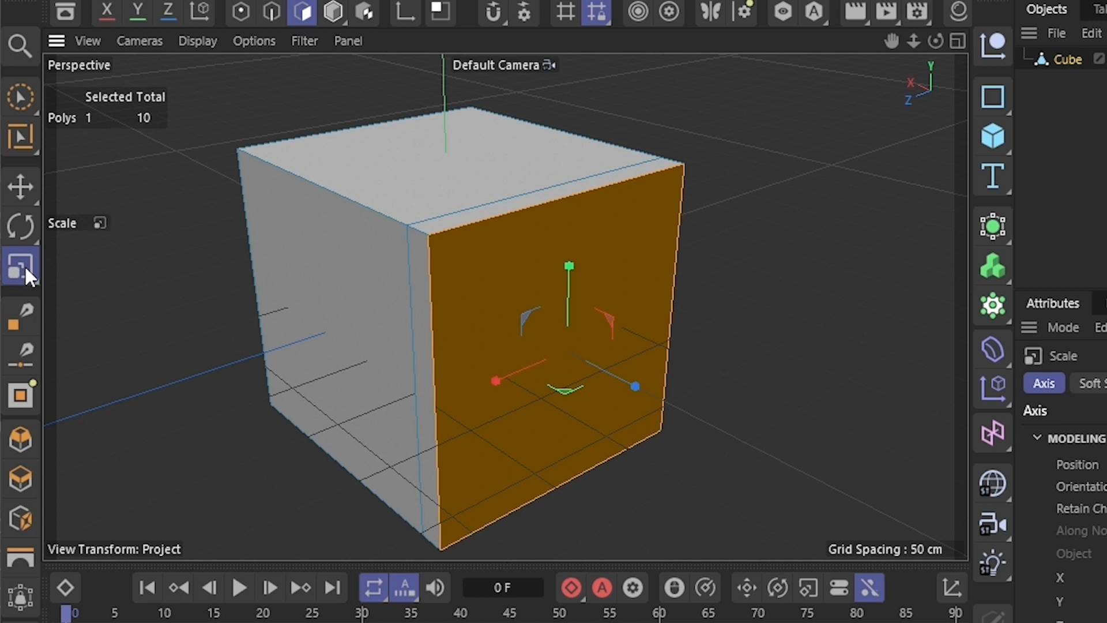
drag(655, 282, 252, 364)
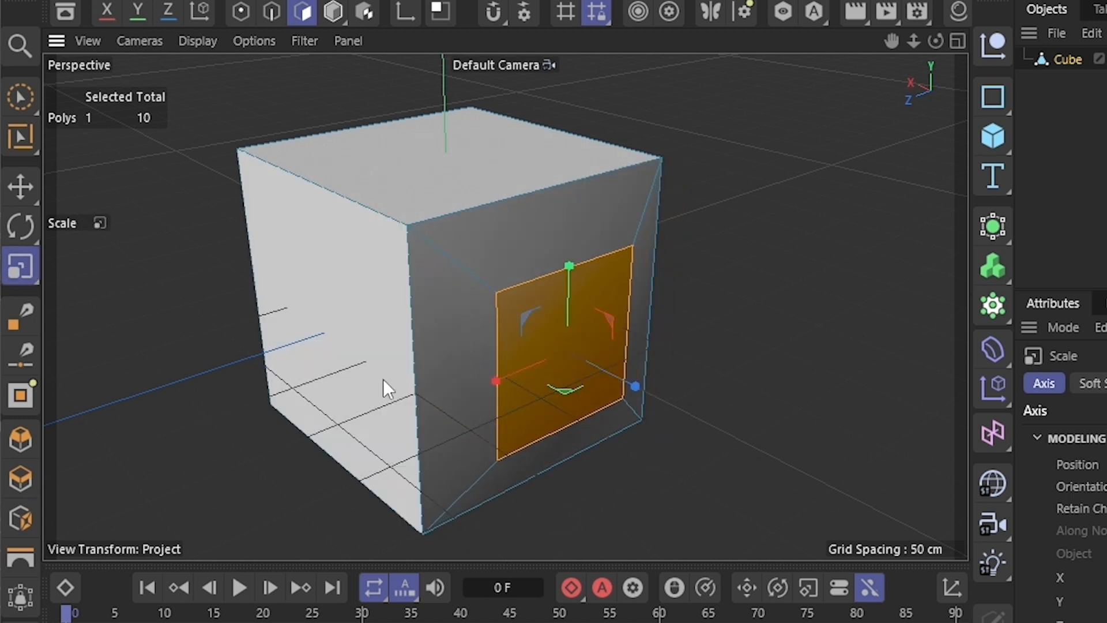
- Extrude the scaled-down face far outward to form a narrower block on the cube's side
click(21, 476)
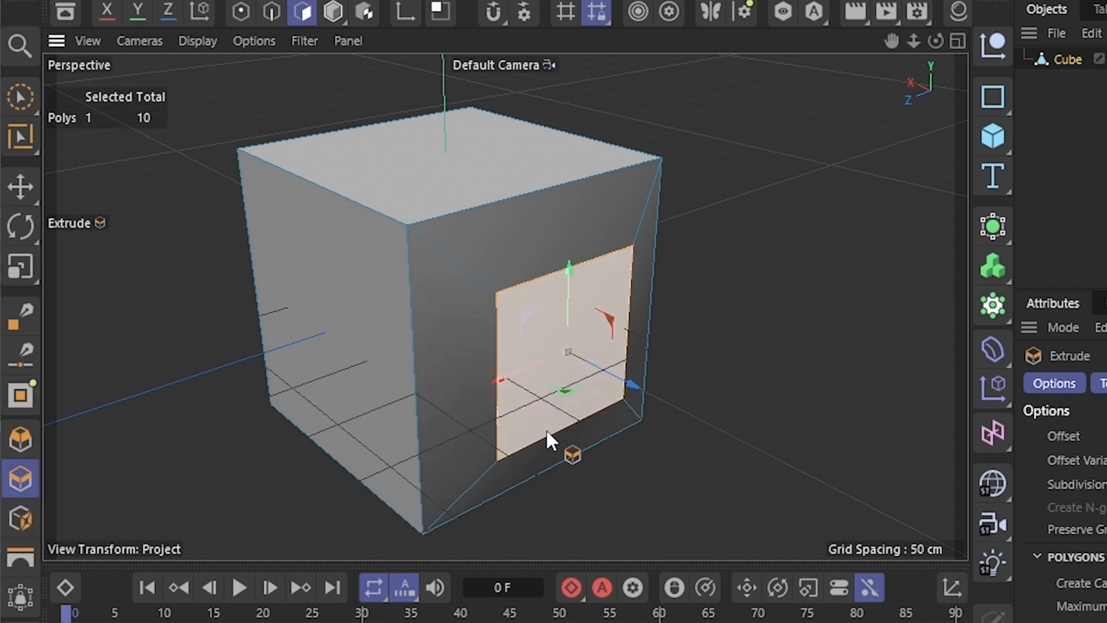
drag(559, 406, 581, 353)
scroll(507, 392, down, 10)
scroll(580, 350, up, 10)
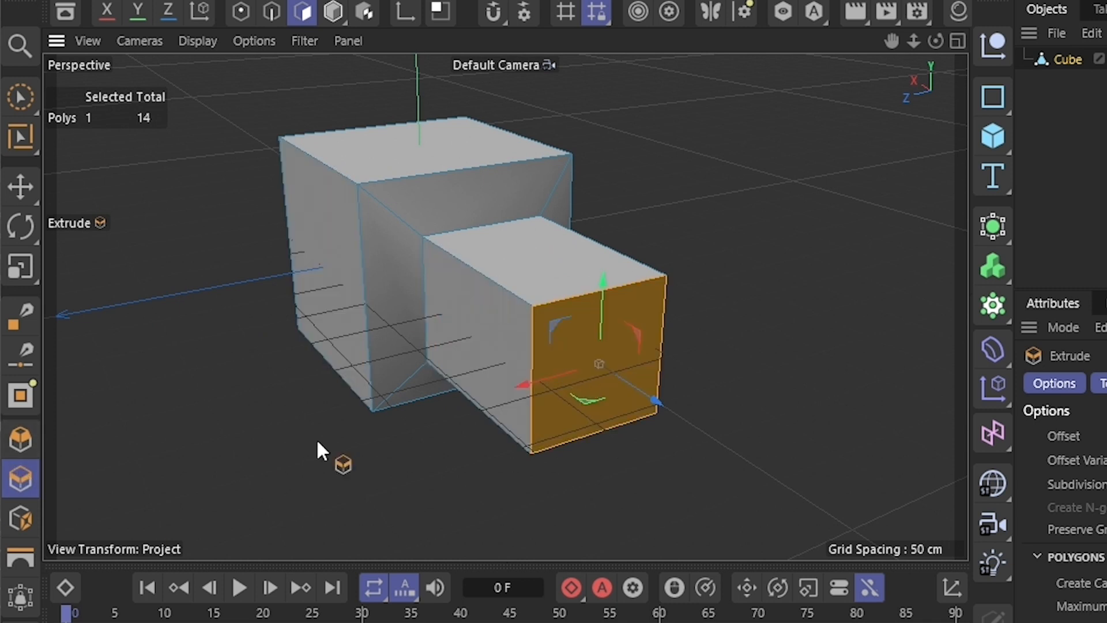
- Extrude the narrow block's end face slightly and scale the new face uniformly to about 61 %
drag(614, 355, 609, 367)
click(26, 263)
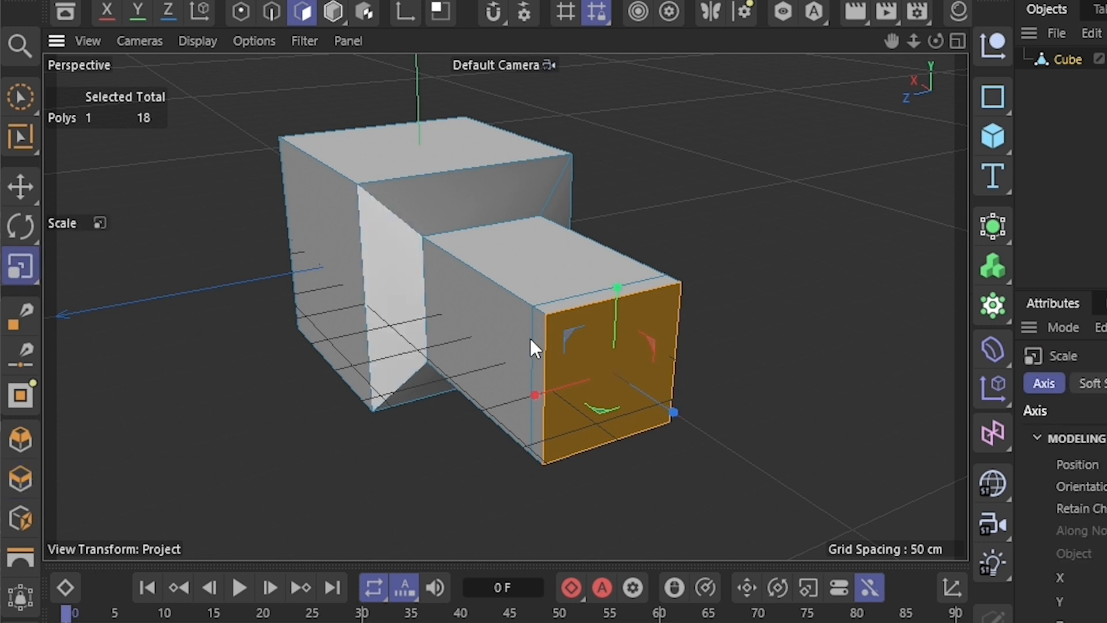
drag(722, 341, 430, 437)
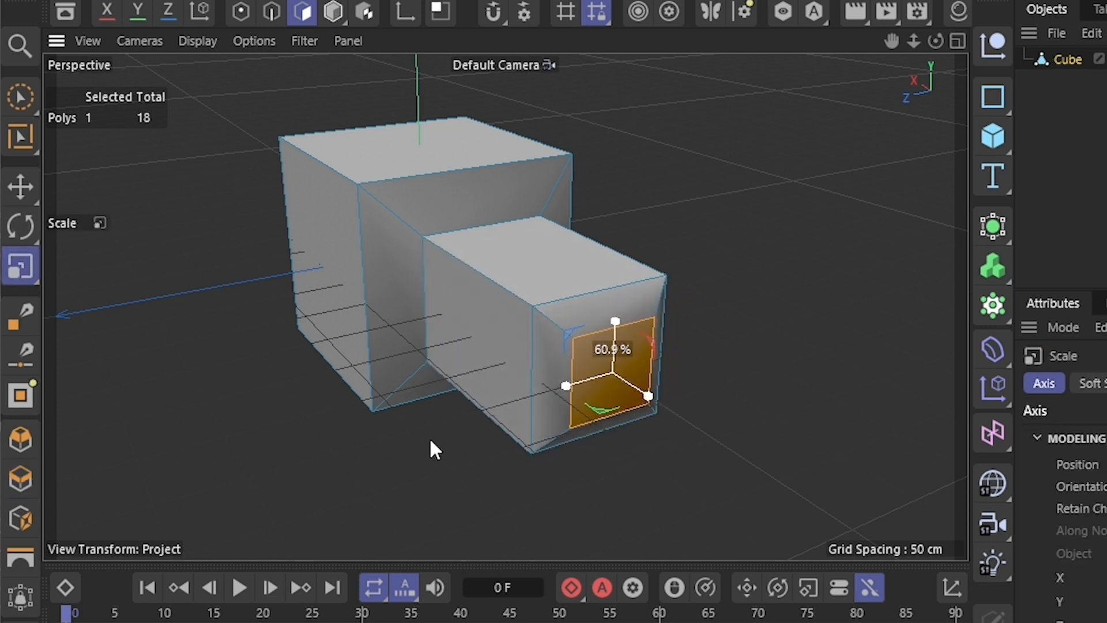
- Extrude the reduced end face outward into a third, smallest block and return to the Move tool
click(20, 478)
drag(632, 363, 572, 353)
key(e)
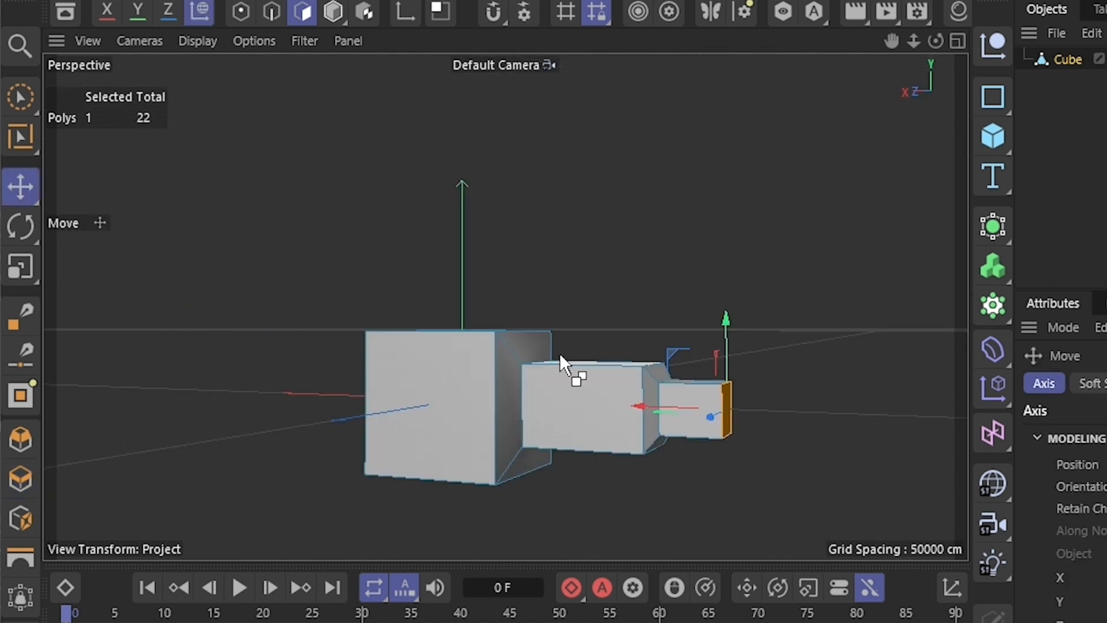
- Select all polygons and rotate the stepped shape upright so the smallest block points up
key(ctrl+a)
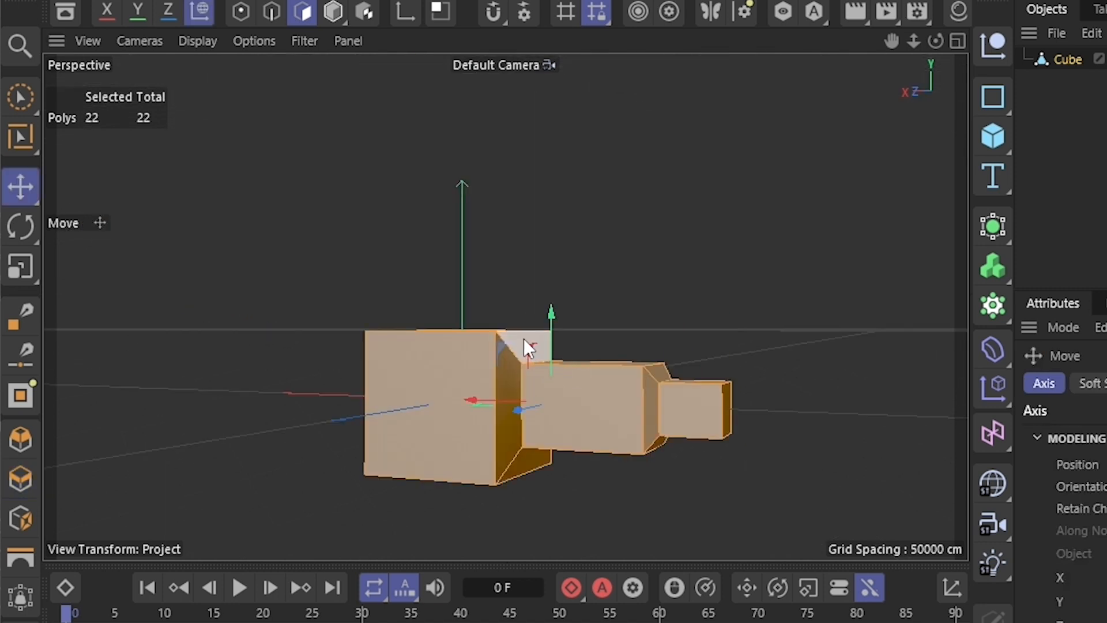
click(3, 219)
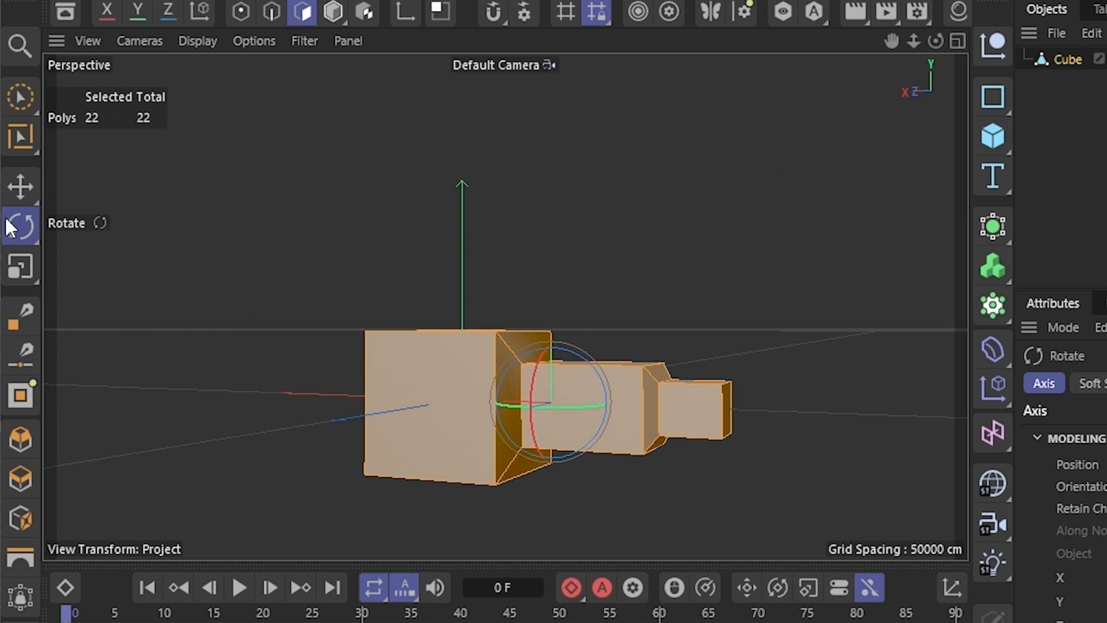
drag(605, 381, 539, 358)
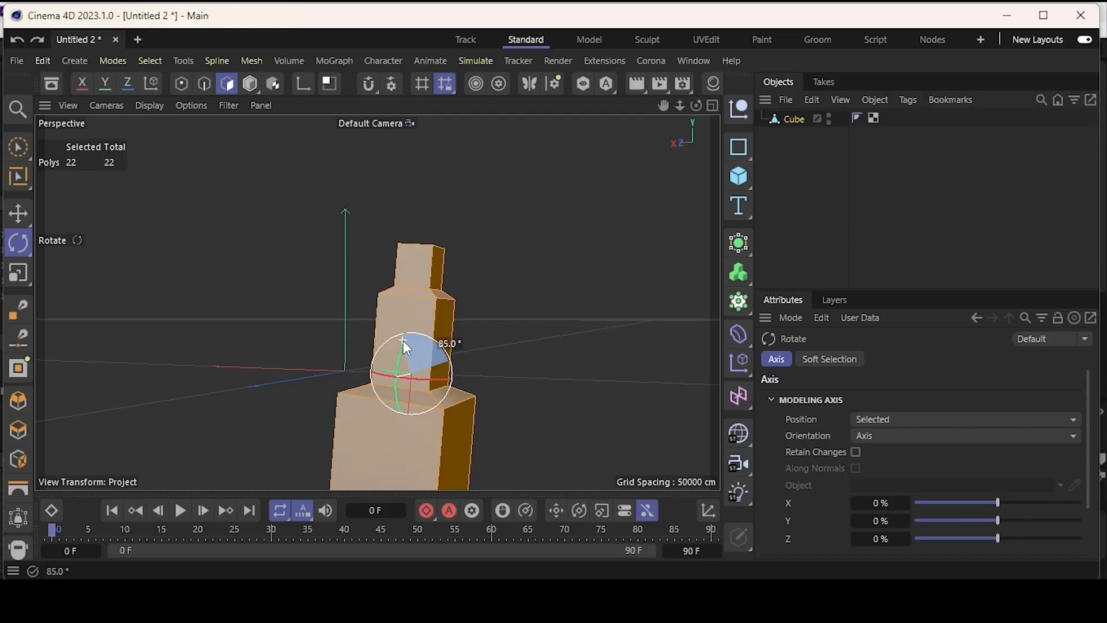
drag(403, 340, 404, 345)
- Move the whole stepped shape straight up so its base sits just above the grid, then select the middle block's front face
click(19, 219)
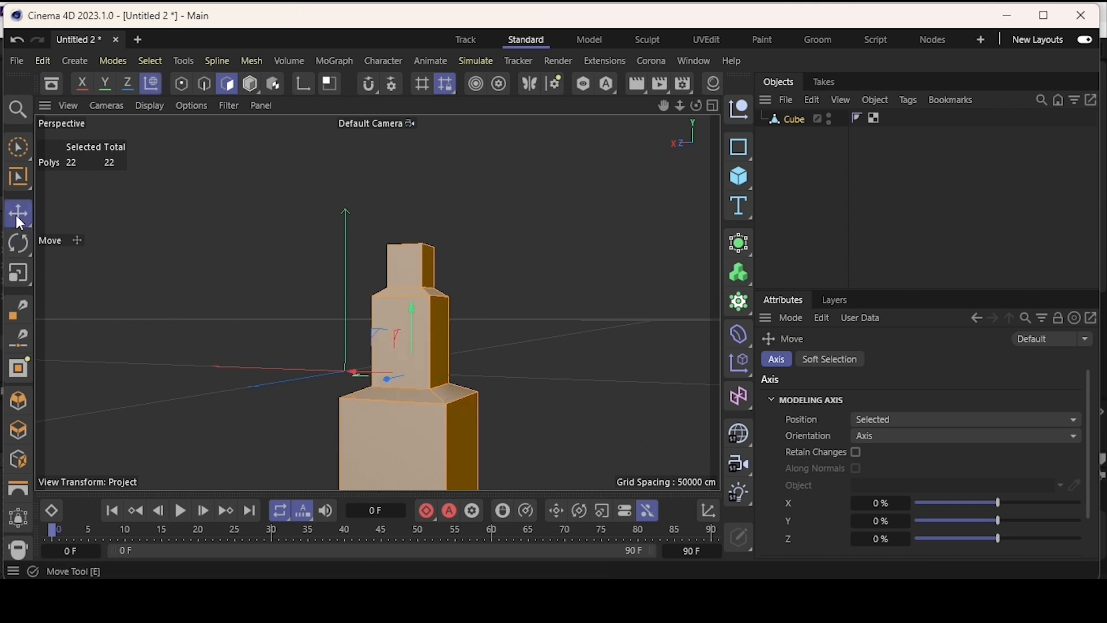
drag(411, 317, 400, 194)
click(404, 192)
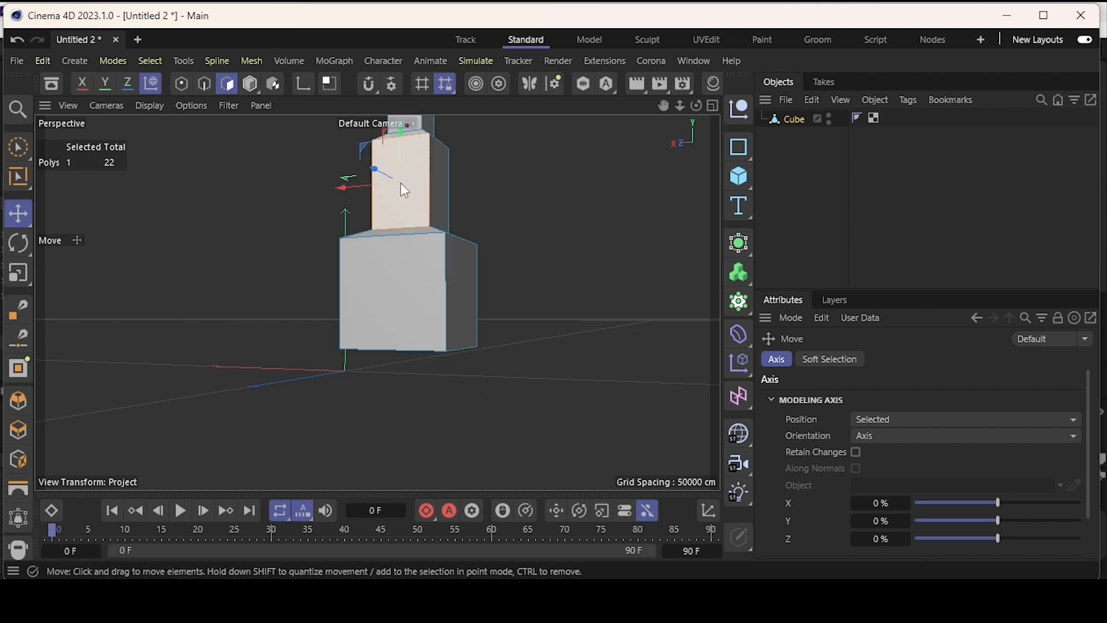
- Select all polygons and move the whole stepped shape sideways and down onto the world origin
key(ctrl+a)
drag(373, 219, 292, 222)
drag(333, 172, 338, 203)
alt+drag(323, 263, 355, 300)
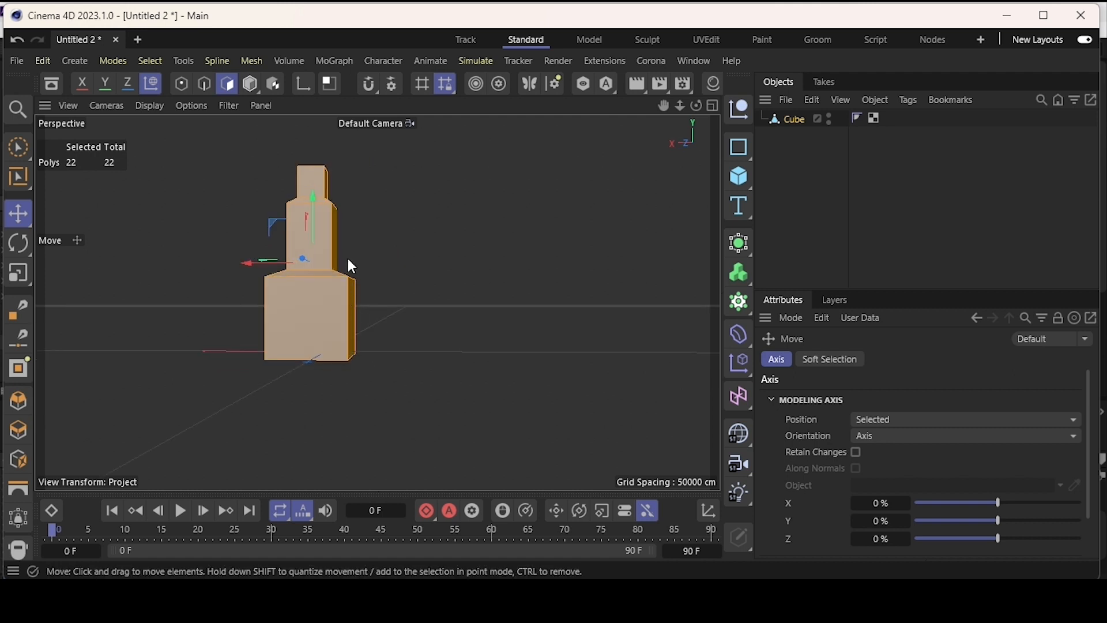
- Delete the stepped Cube object from the scene
scroll(261, 226, up, 3)
alt+middle_drag(261, 226, 326, 235)
alt+drag(364, 295, 404, 370)
click(776, 119)
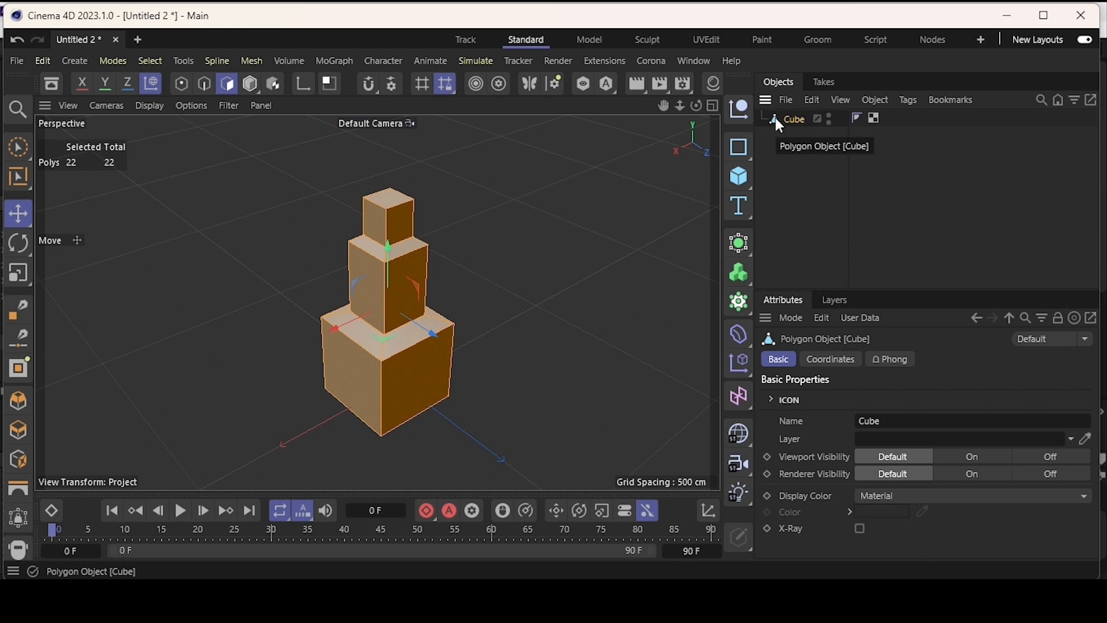
key(Delete)
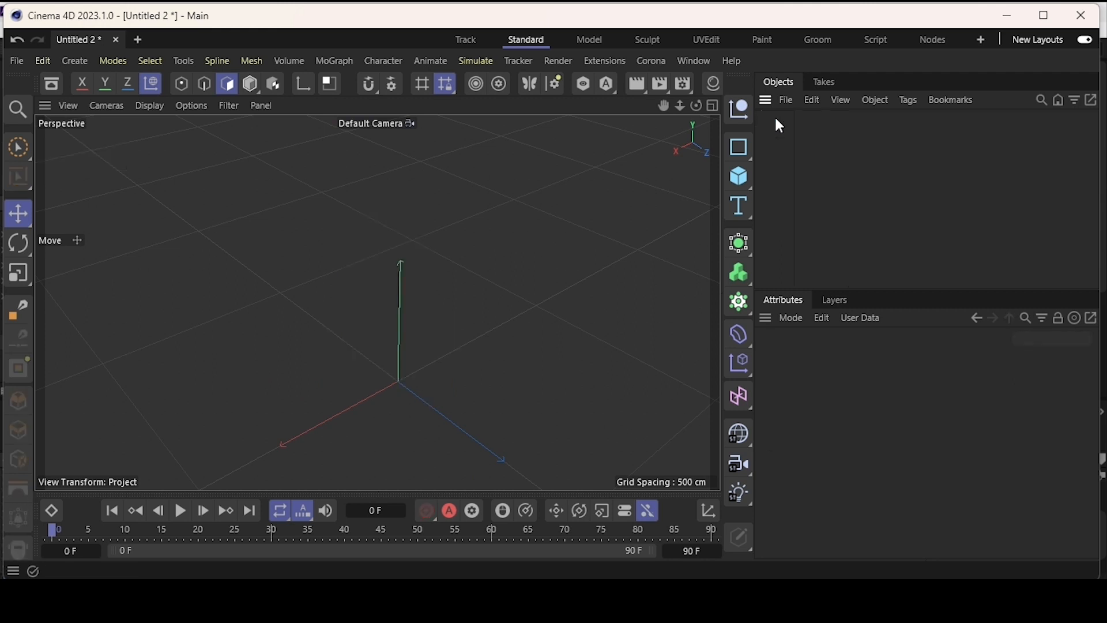
- Add a new cube primitive at the default size and convert it to an editable polygon object
click(740, 176)
scroll(461, 407, up, 2)
scroll(227, 221, up, 2)
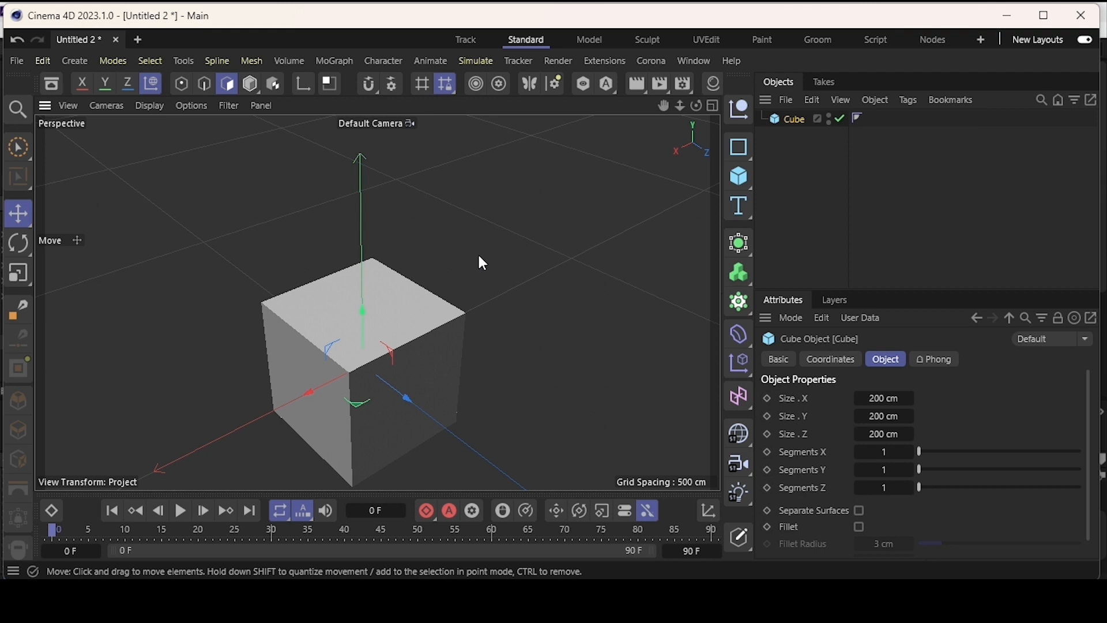
key(c)
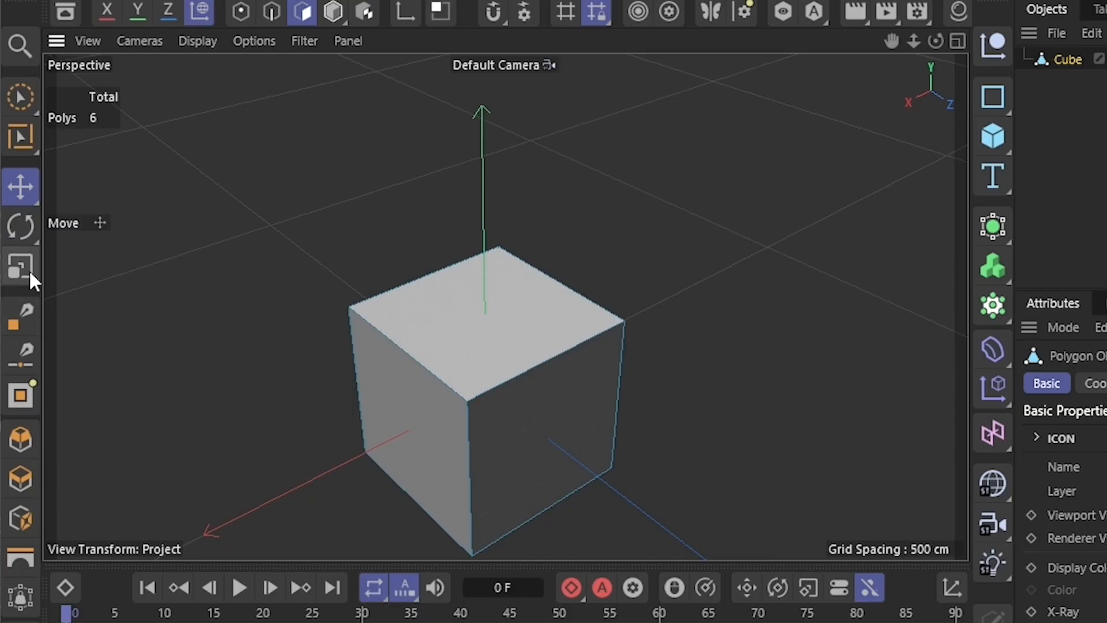
- Cut two crossing vertical edge loops through the cube near its middle with Loop/Path Cut, the second at about 48 %
scroll(26, 316, down, 3)
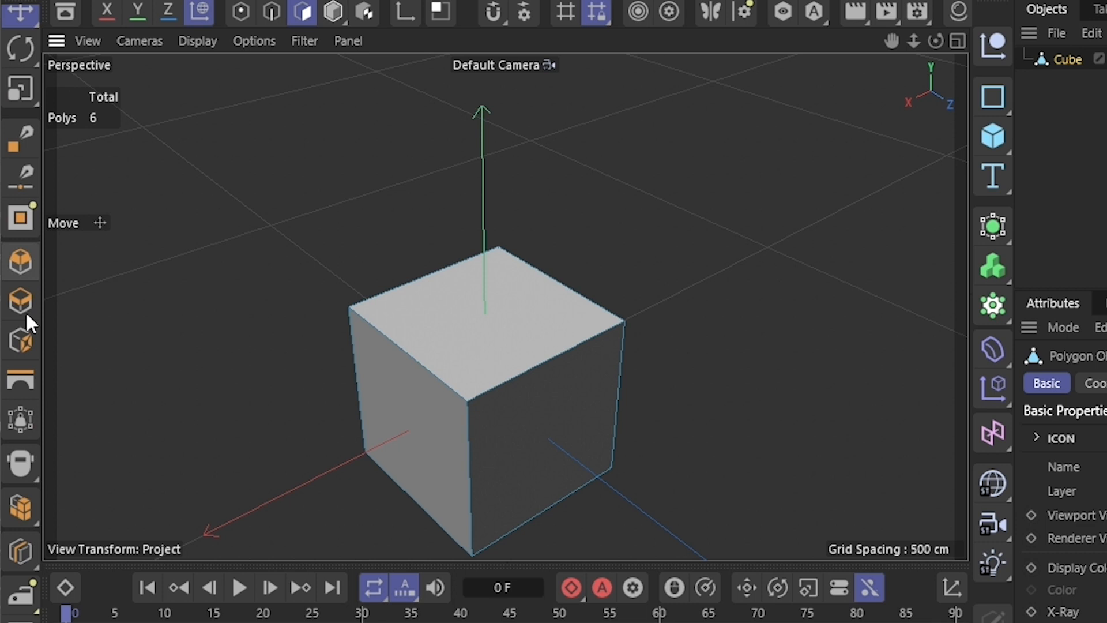
click(18, 543)
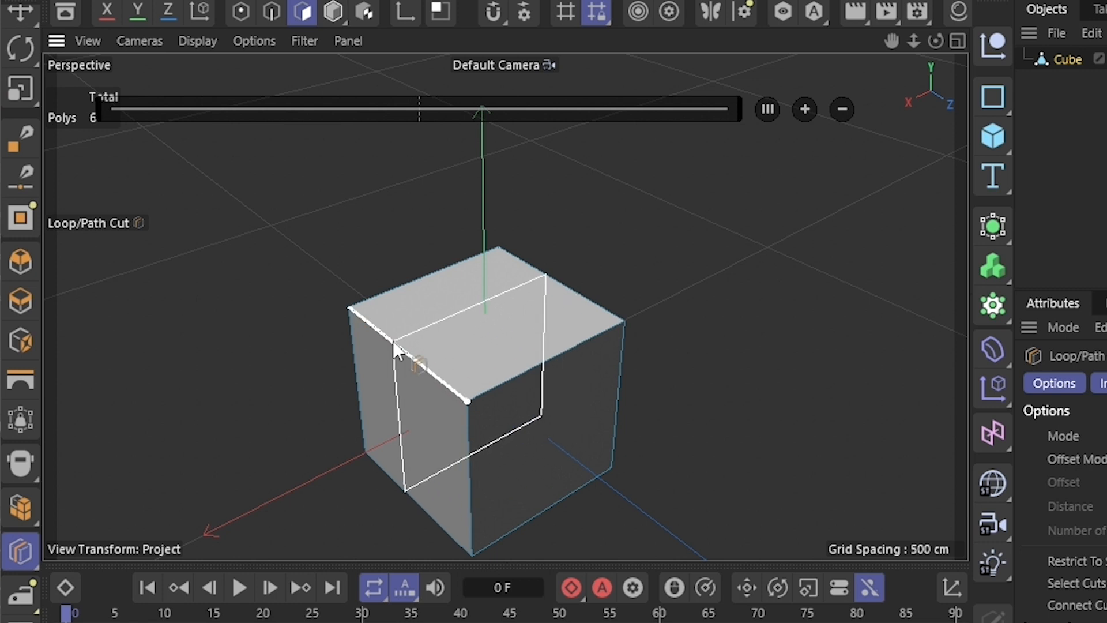
alt+drag(403, 359, 774, 339)
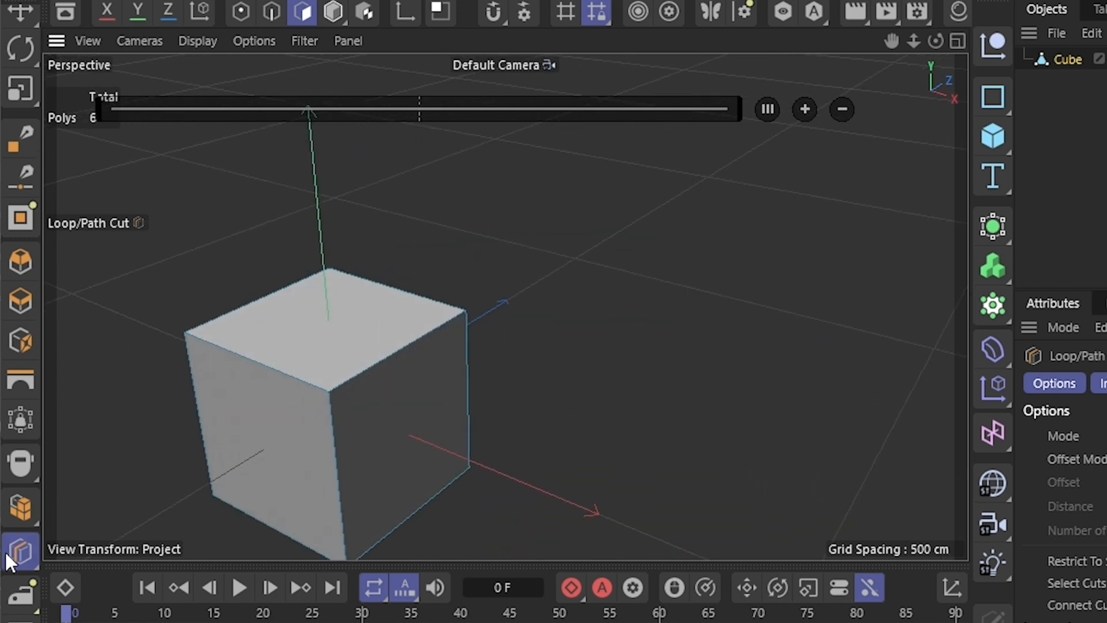
click(250, 362)
alt+drag(250, 362, 366, 374)
click(381, 297)
alt+drag(381, 297, 594, 341)
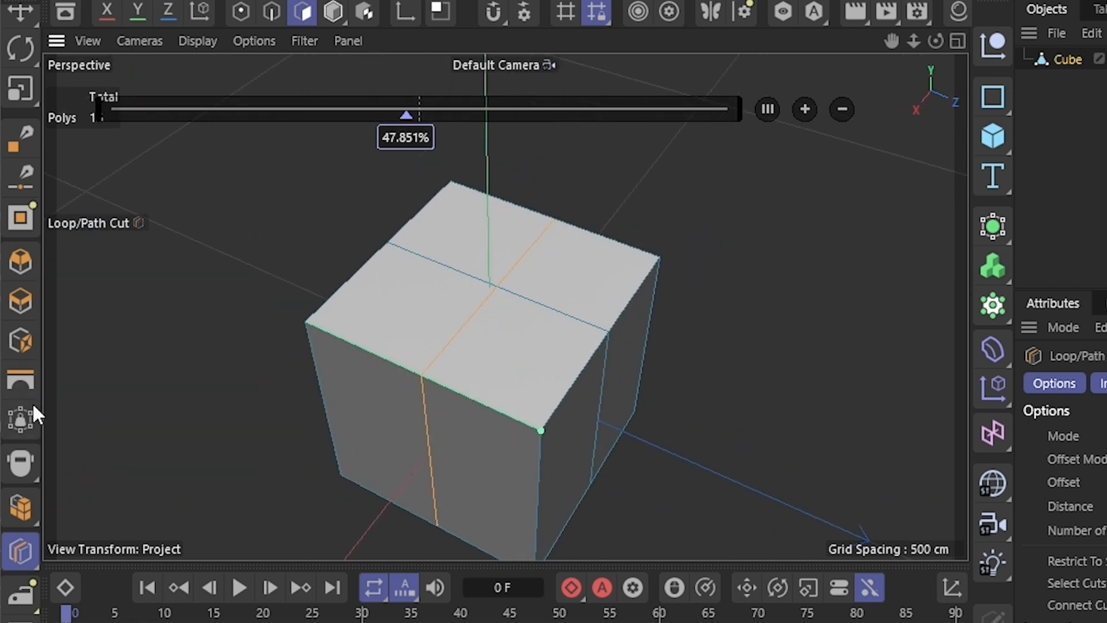
- Extrude one corner quarter of the cube's top face upward and cut a horizontal loop around the raised block at about 41 %
click(21, 301)
key(d)
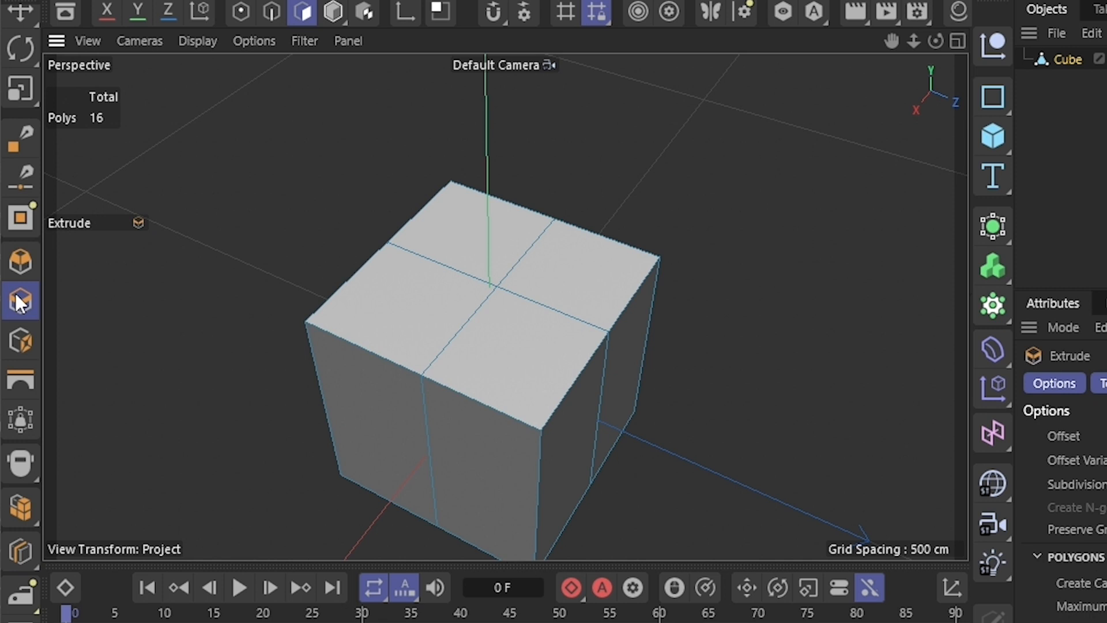
click(516, 346)
alt+drag(510, 378, 298, 283)
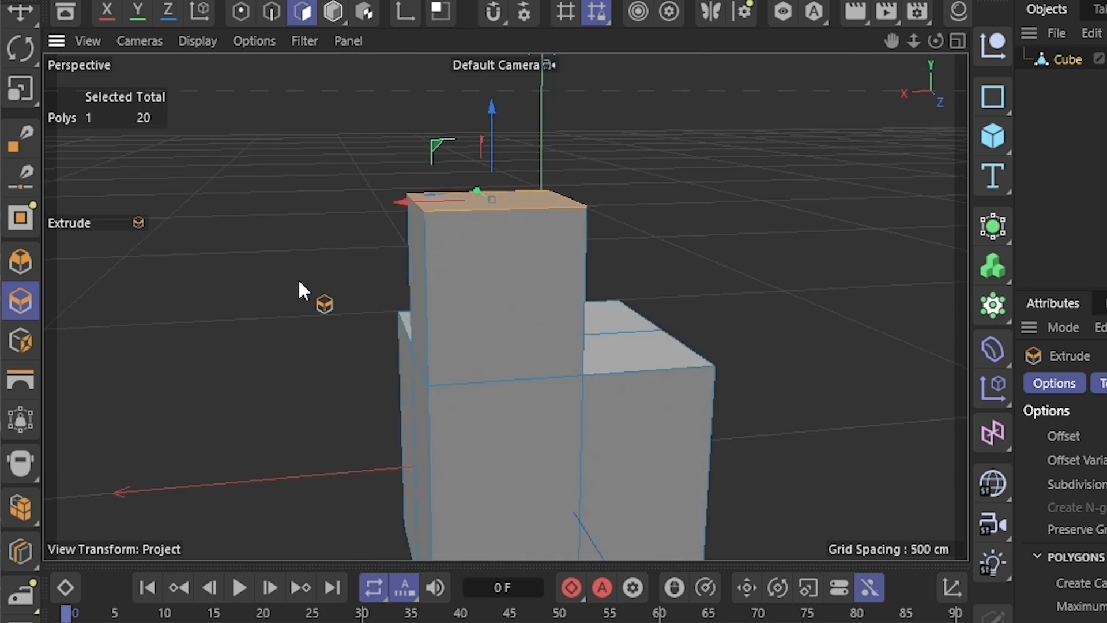
click(16, 551)
click(421, 283)
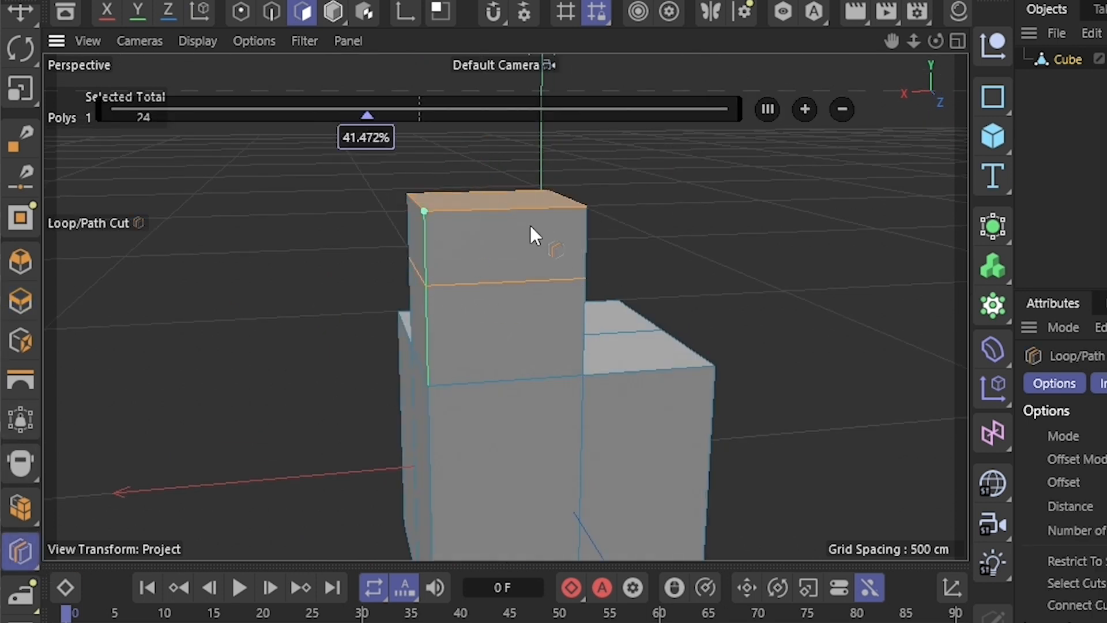
- Extrude the raised block's upper side face outward about 90 cm along Z and pull the end face slightly back in
click(19, 306)
alt+drag(504, 306, 609, 314)
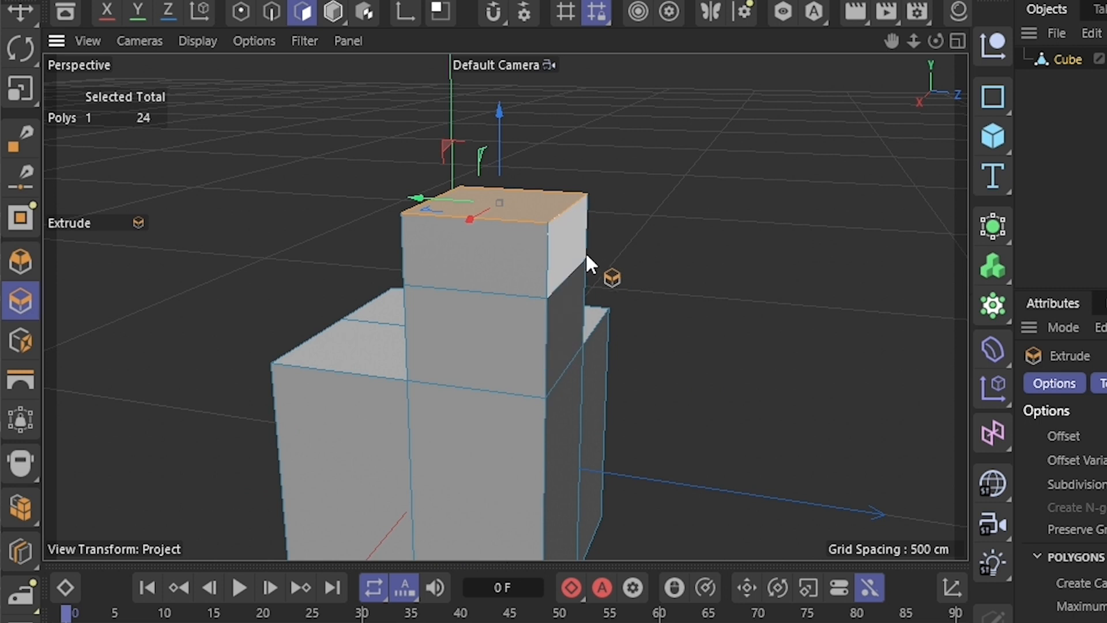
click(582, 250)
drag(573, 251, 940, 268)
key(ctrl+z)
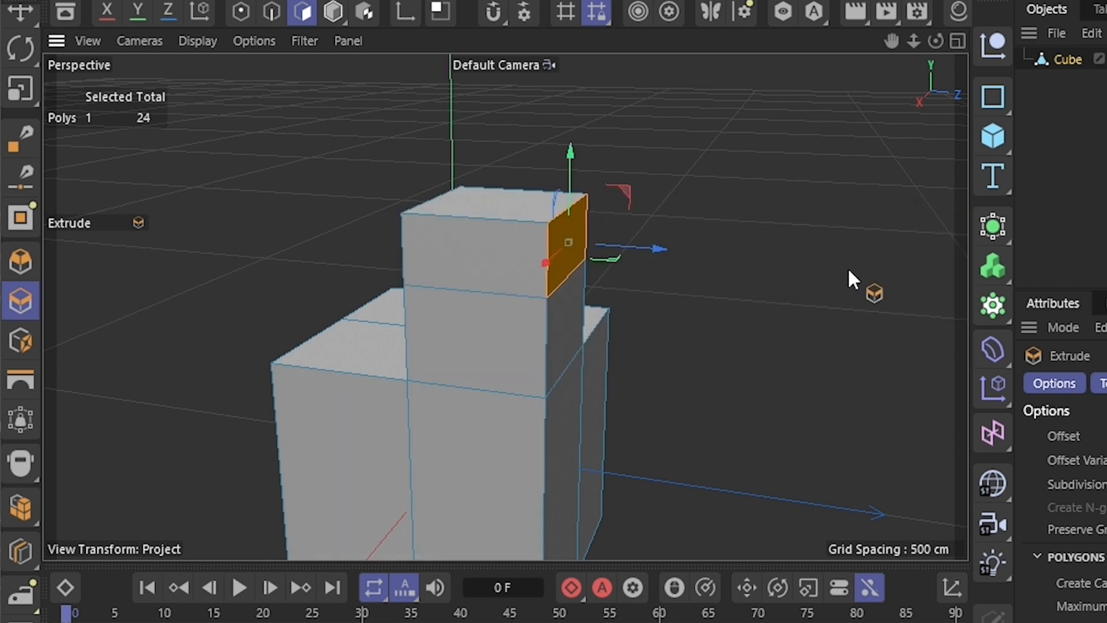
drag(579, 233, 721, 235)
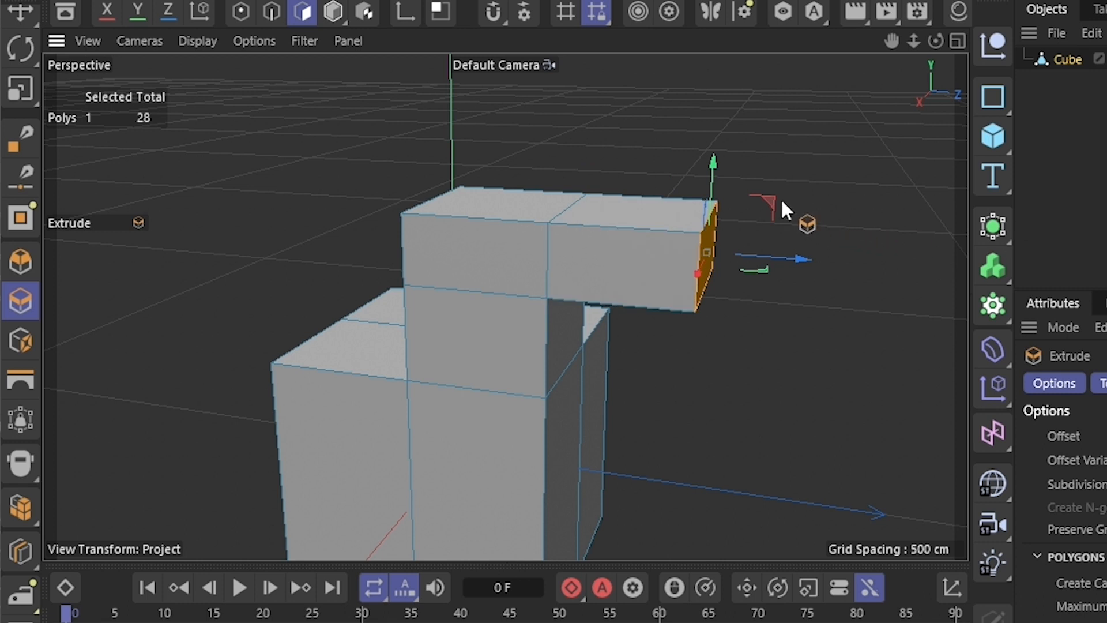
drag(789, 252, 754, 205)
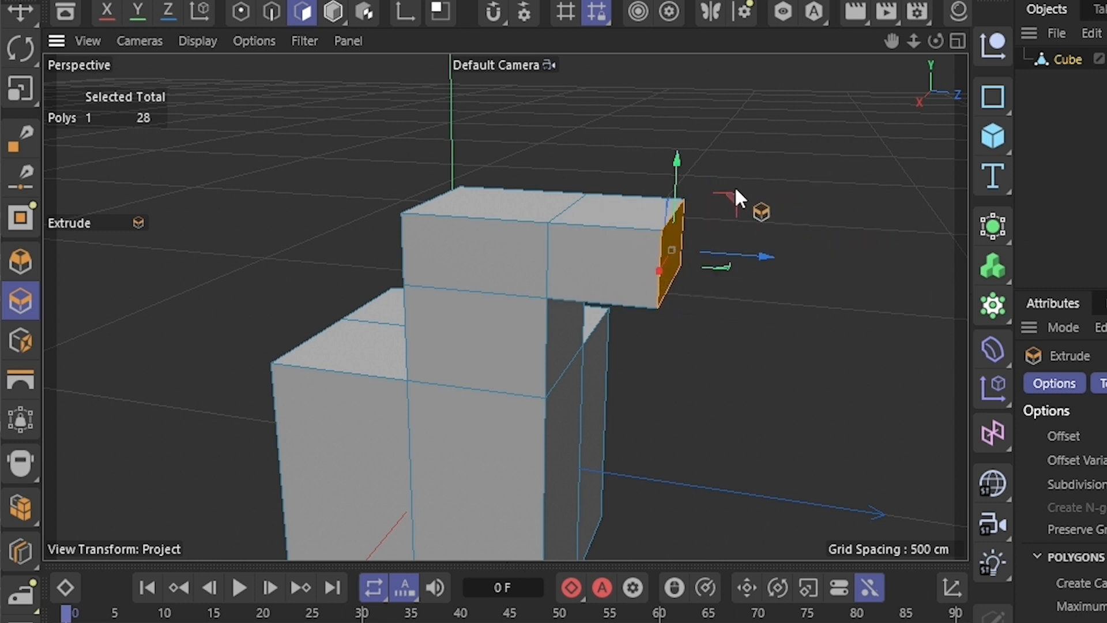
drag(674, 169, 666, 146)
key(ctrl+z)
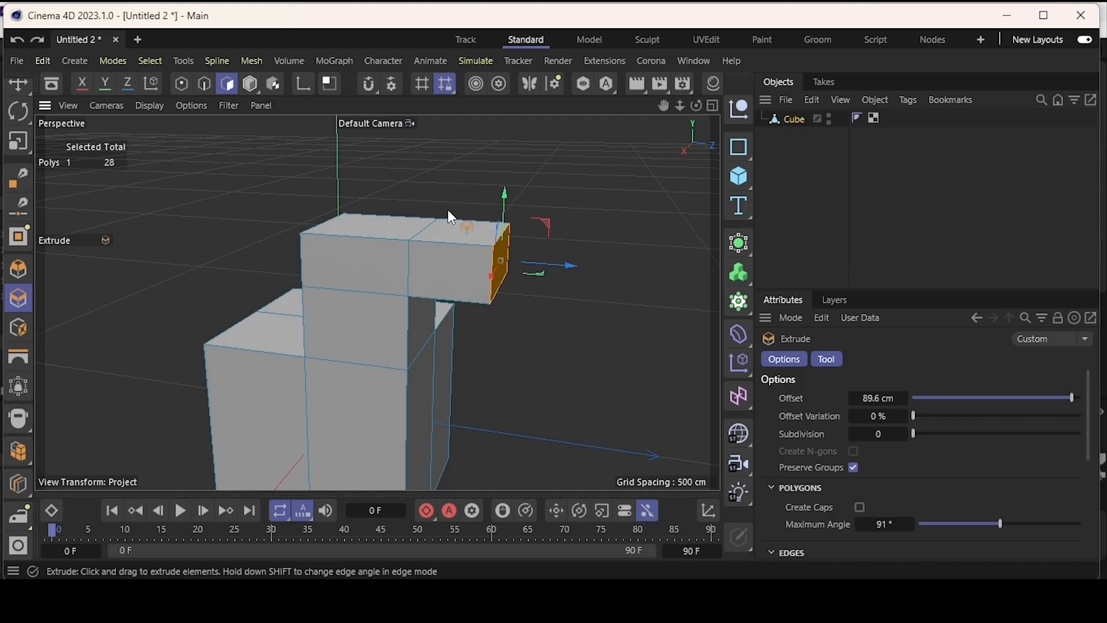
- Undo the extrusions, loop cuts and the cube's creation back to an empty scene
key(ctrl+z)
key(ctrl+z)
key(ctrl+z)
key(ctrl+z)
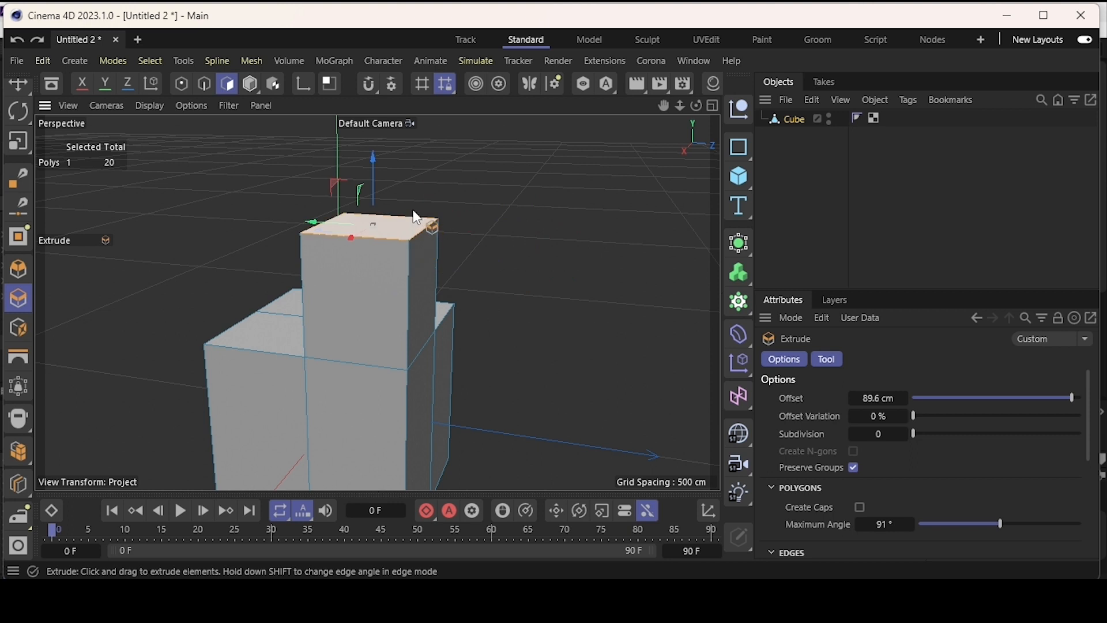
key(ctrl+z)
key(ctrl+z)
key(ctrl+z)
key(ctrl+z)
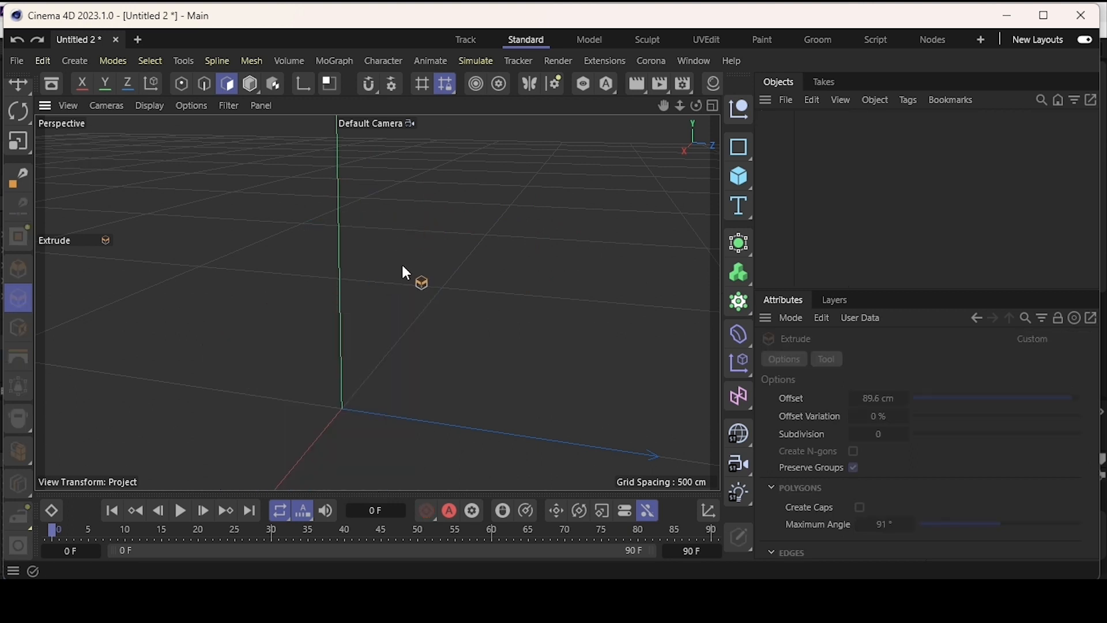
- Add another default cube and make it editable
click(733, 173)
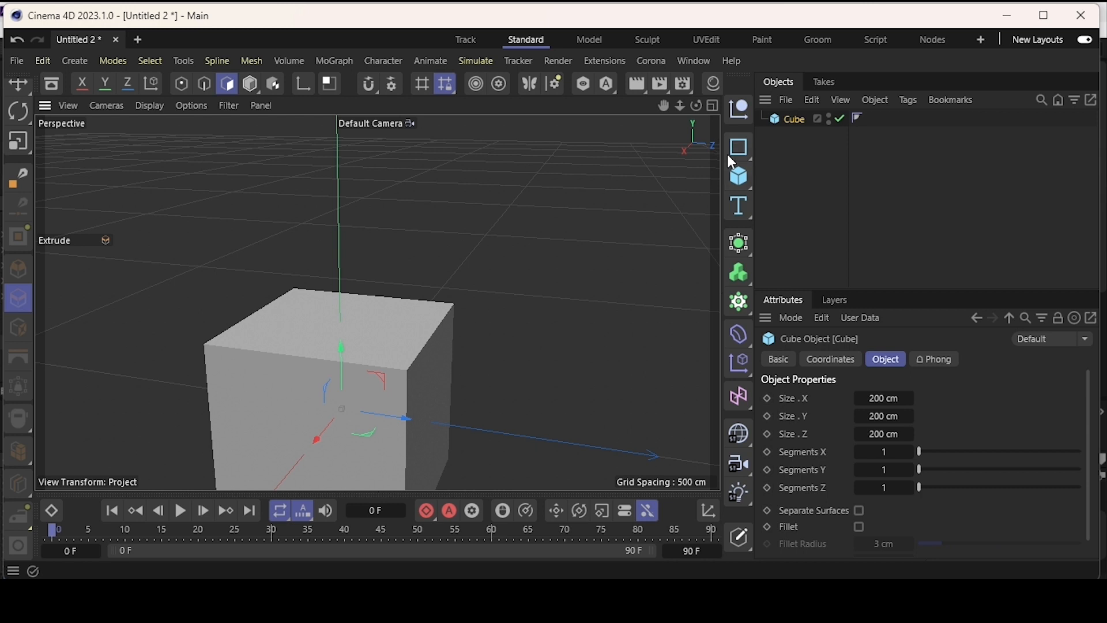
key(c)
scroll(378, 258, down, 3)
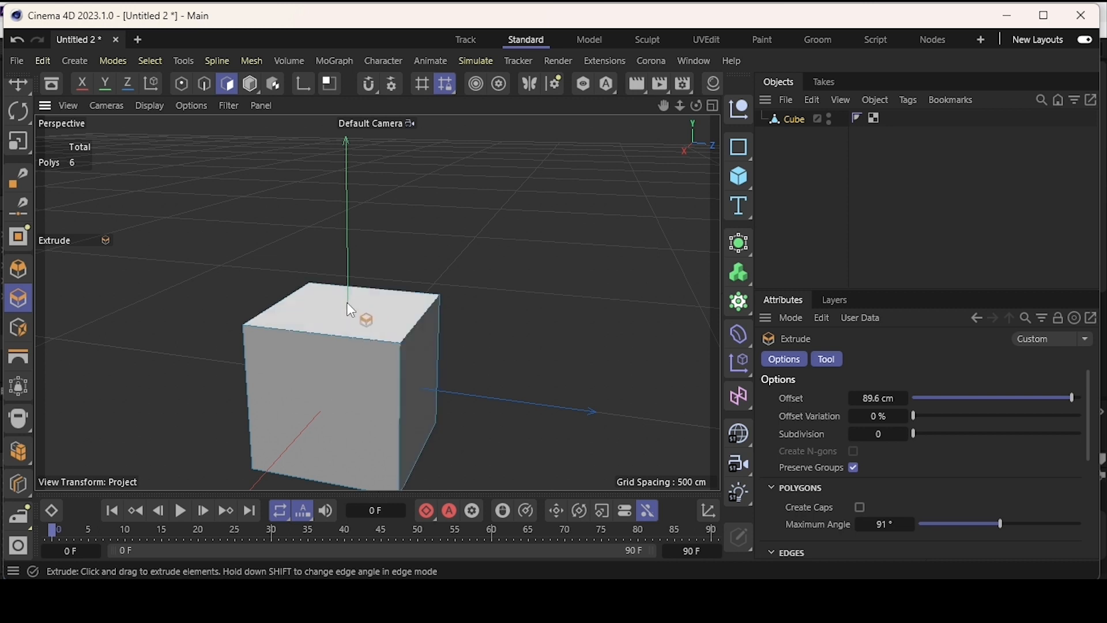
- Try extruding the cube's Z-facing side about 125 cm, undo the extrusion and reactivate the Extrude tool
drag(423, 367, 409, 343)
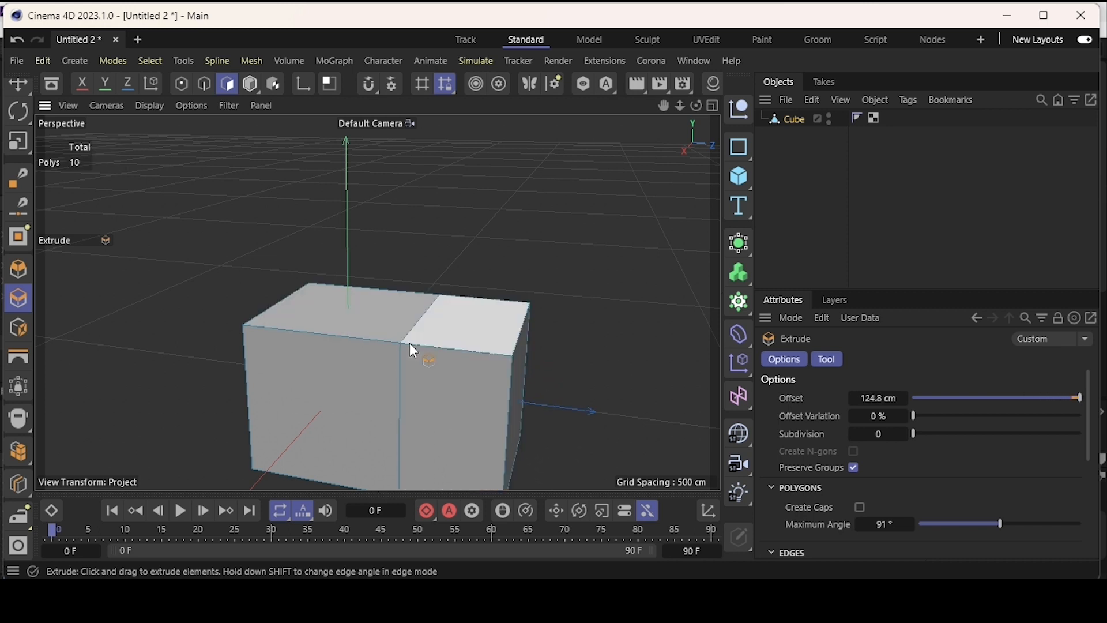
key(ctrl+z)
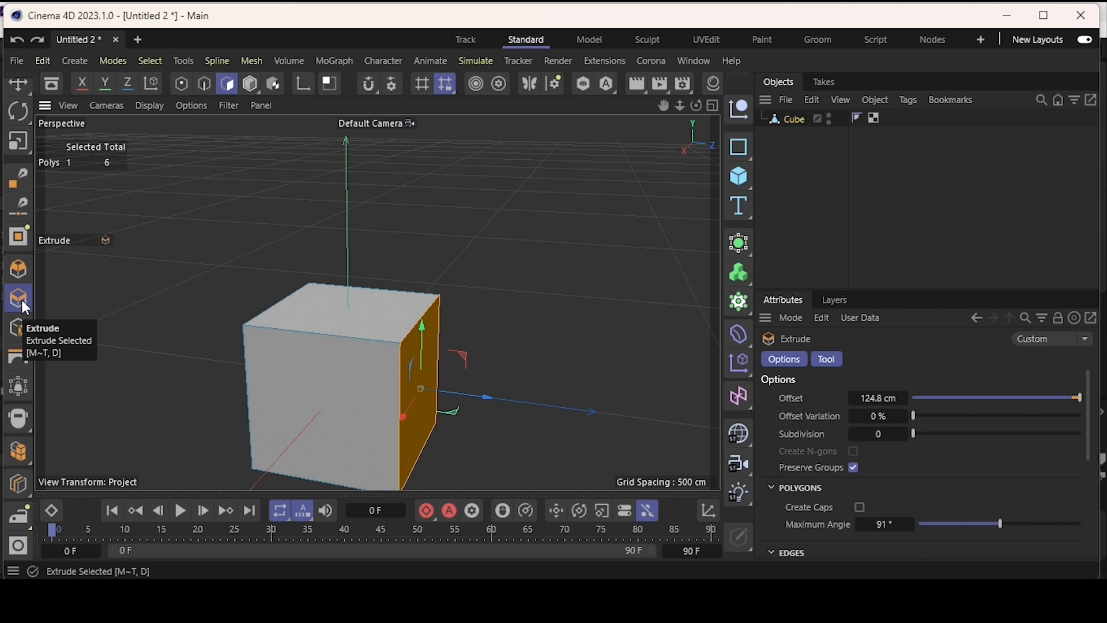
key(m)
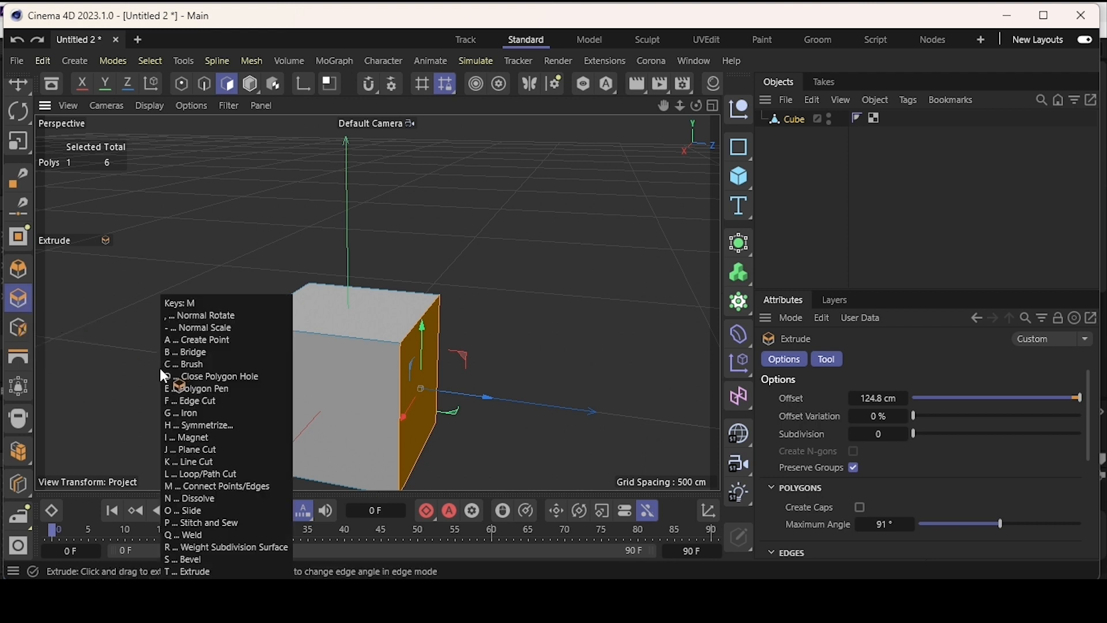
key(t)
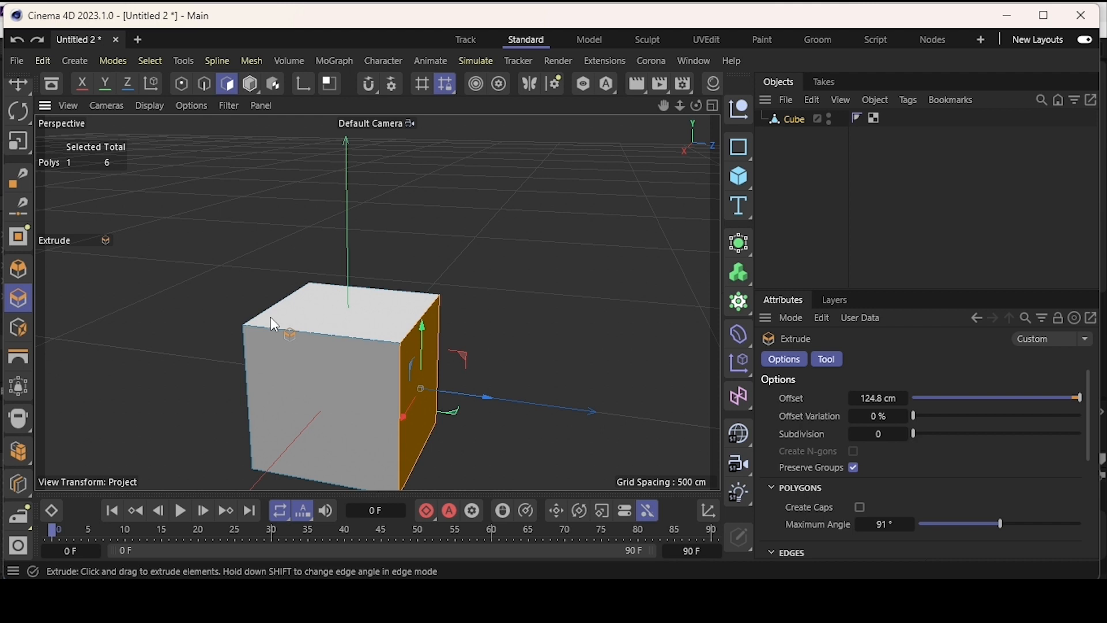
- Activate Loop/Path Cut and cut a vertical edge loop through the cube at about 45 %
key(k)
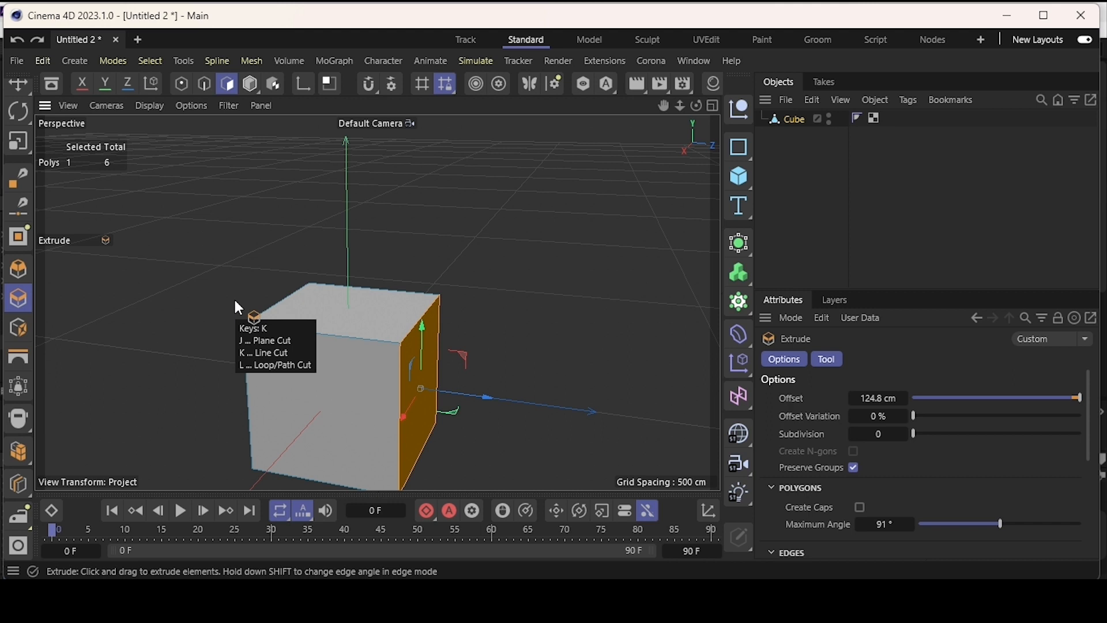
key(l)
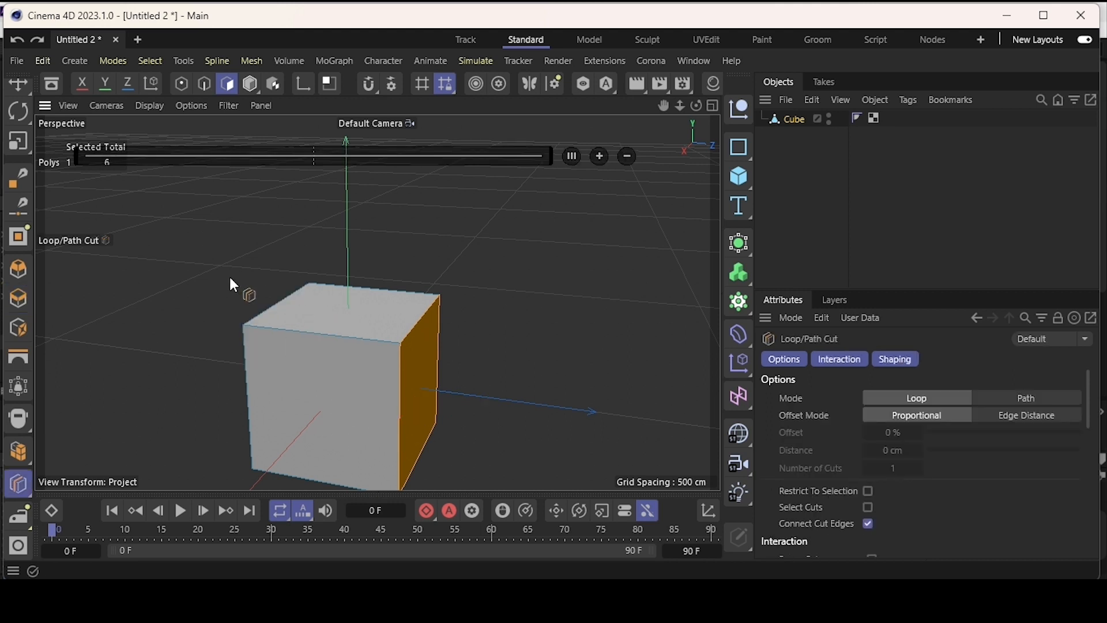
key(k)
key(l)
click(337, 341)
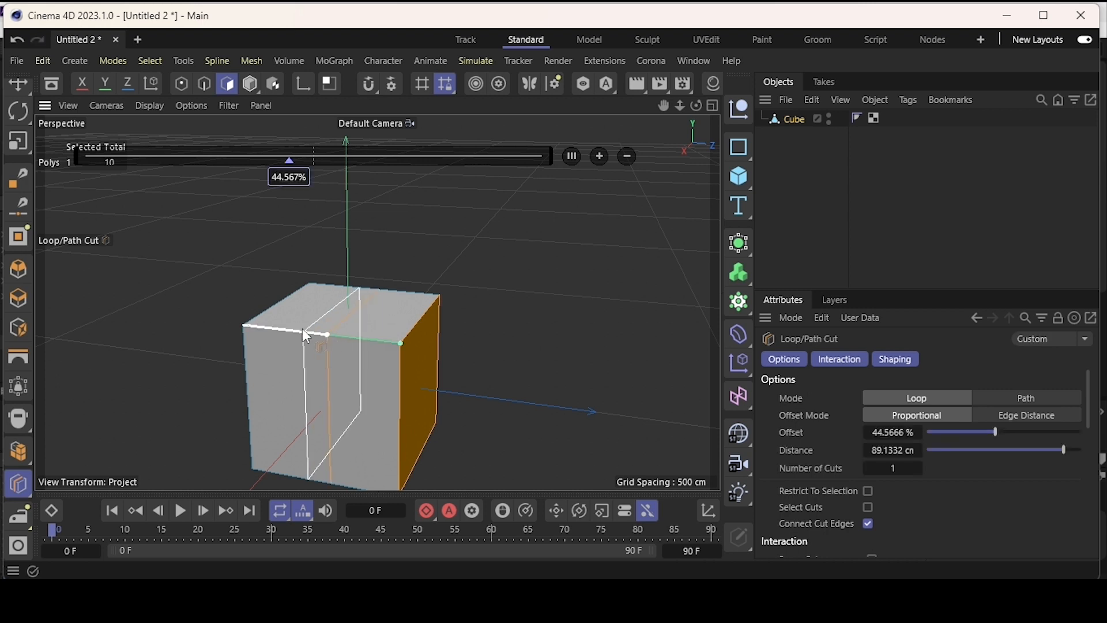
click(250, 399)
- Undo the loop cutting and the cube's creation until the scene is empty
key(ctrl+z)
key(ctrl+z)
key(ctrl+z)
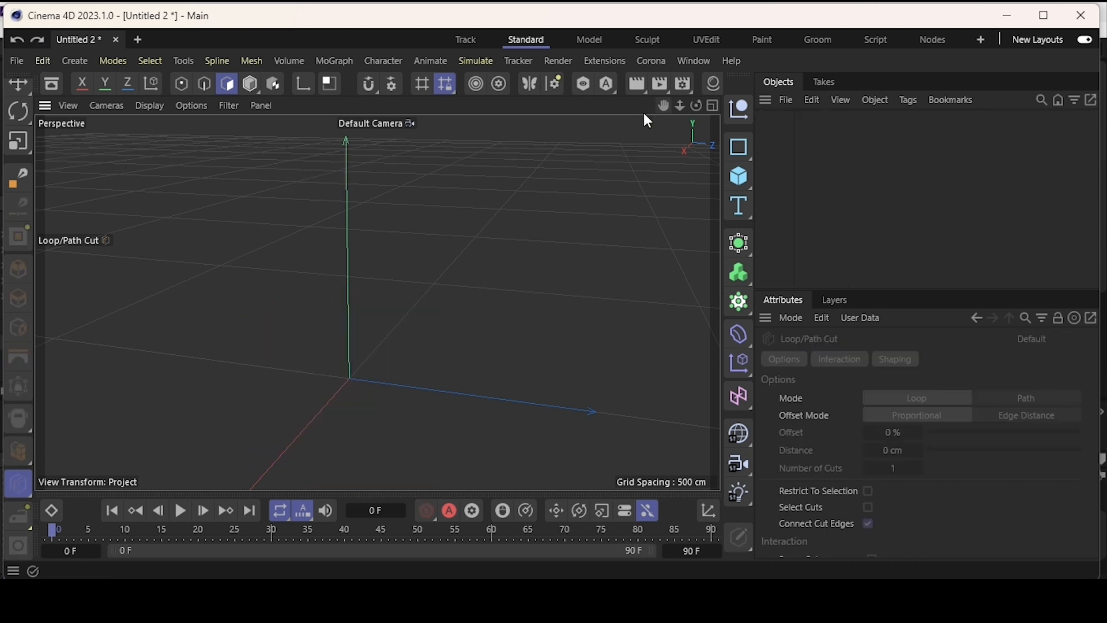
- Add a fresh default cube and switch to Model mode
click(740, 176)
scroll(354, 230, down, 3)
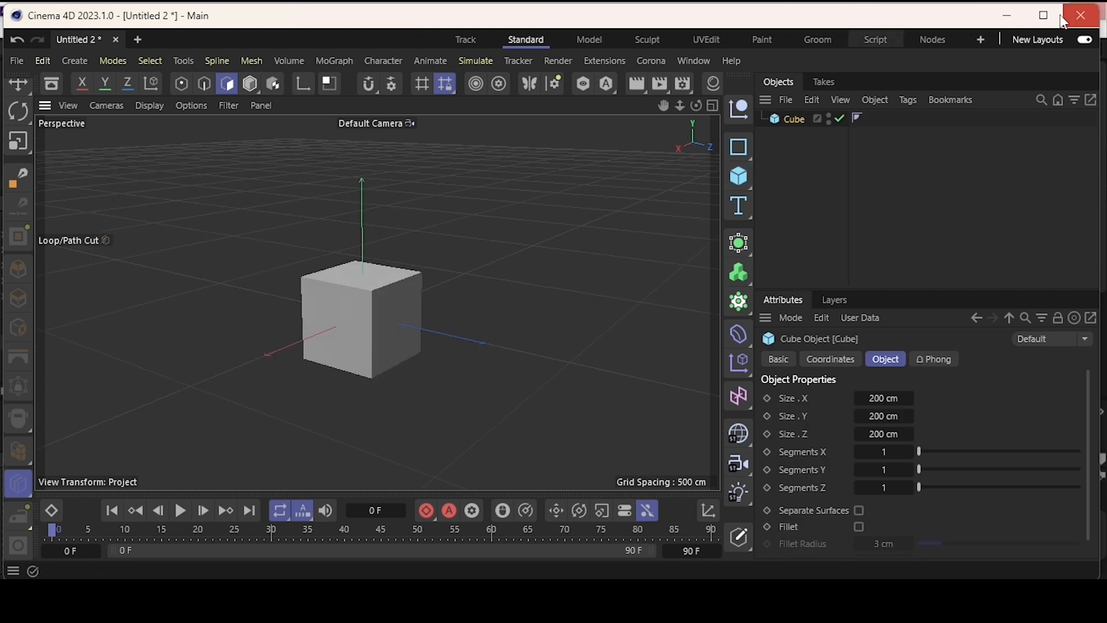
click(251, 84)
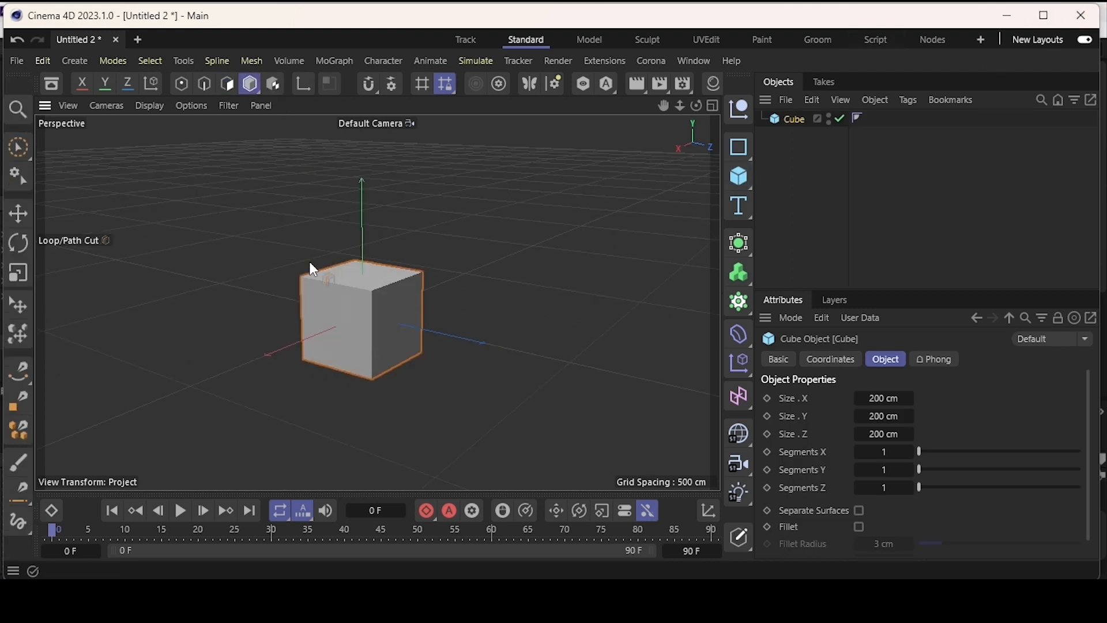
- Convert the cube primitive into an editable polygon object
scroll(333, 270, up, 5)
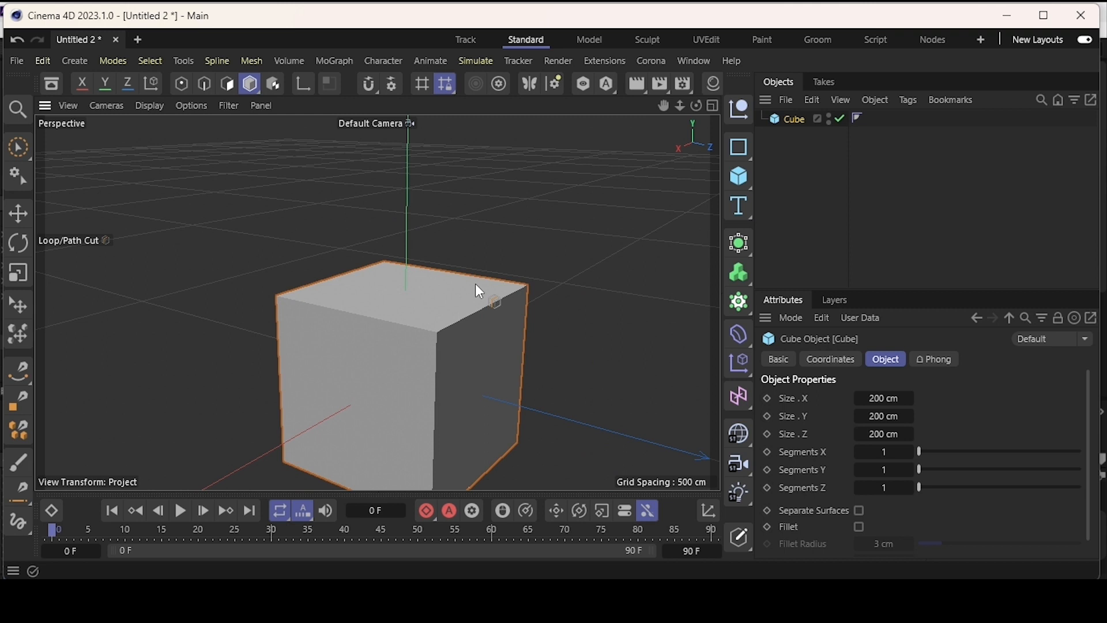
alt+drag(477, 291, 490, 312)
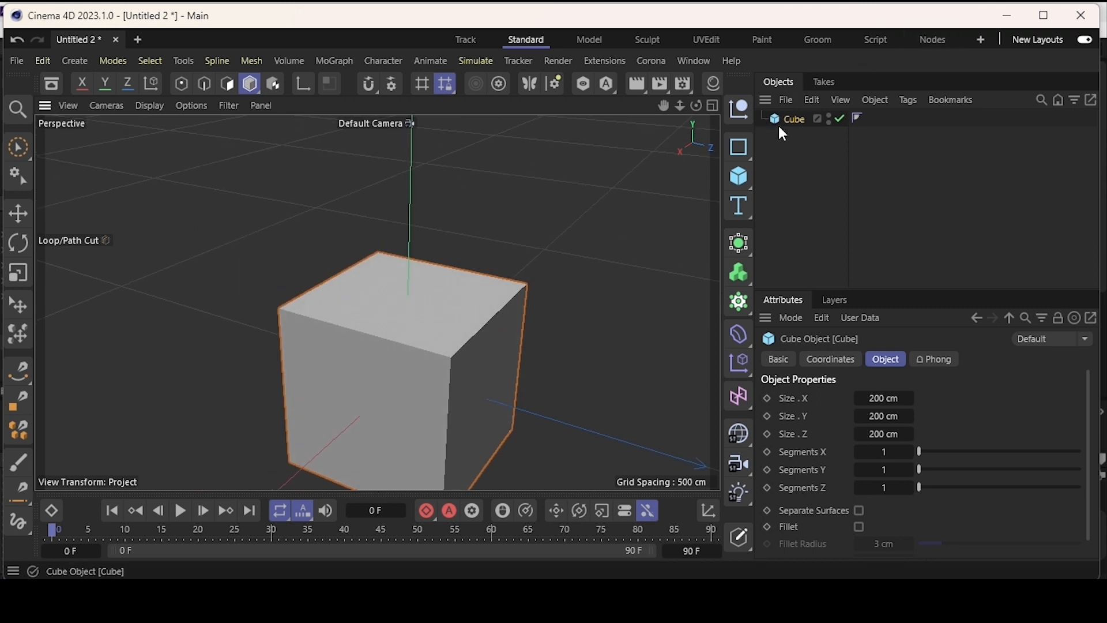
scroll(536, 193, down, 5)
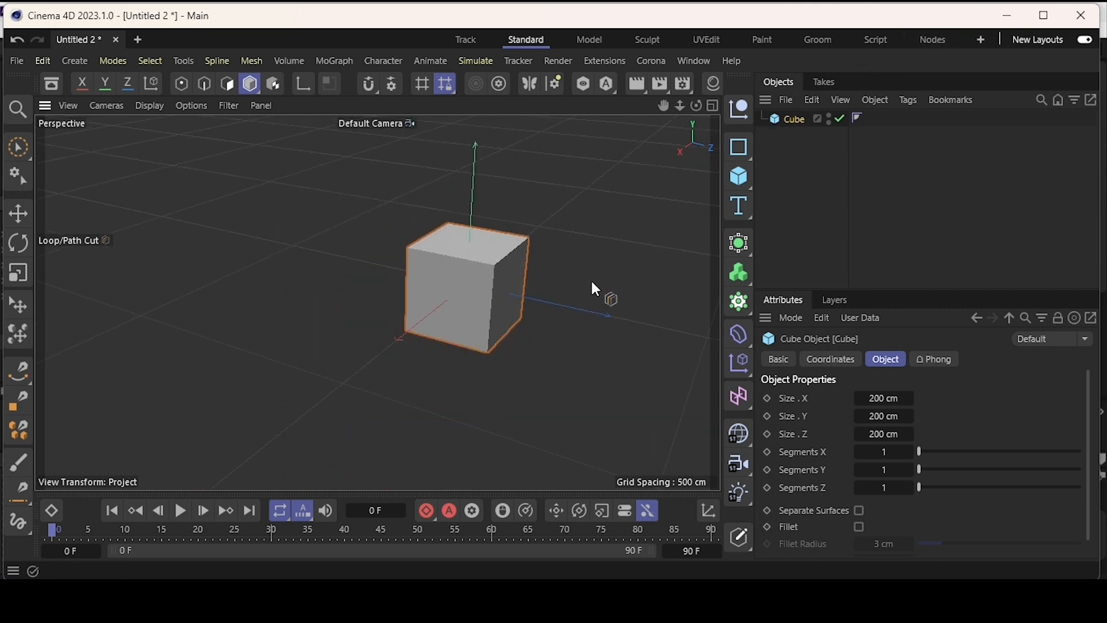
key(c)
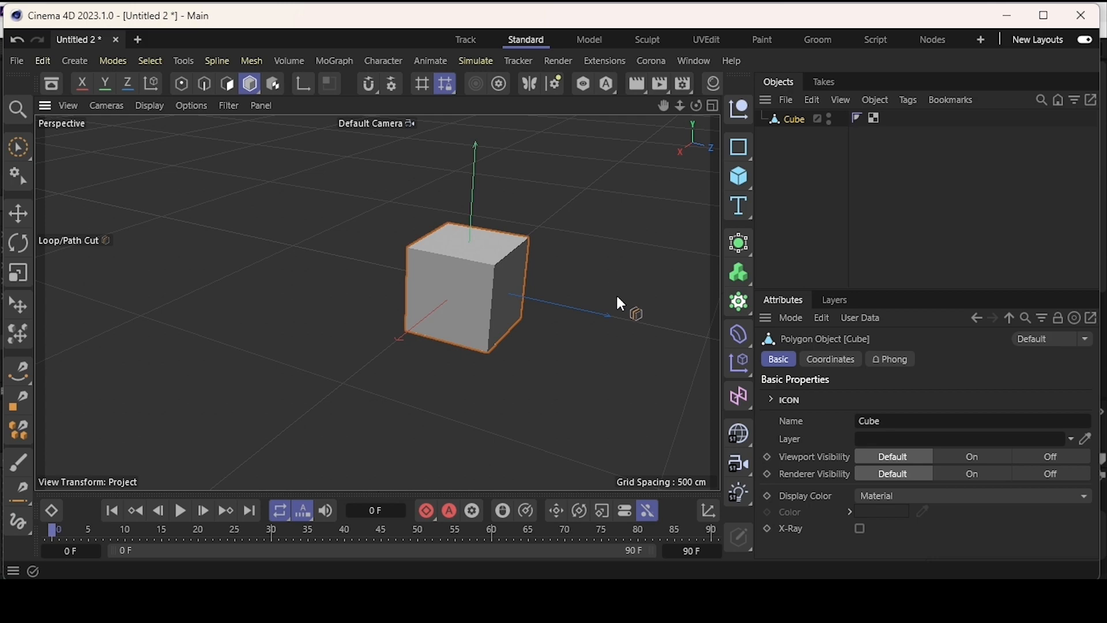
- Switch repeatedly between the Scale, Move and Rotate tools, finishing with Scale active
scroll(616, 293, up, 3)
alt+middle_drag(531, 270, 466, 304)
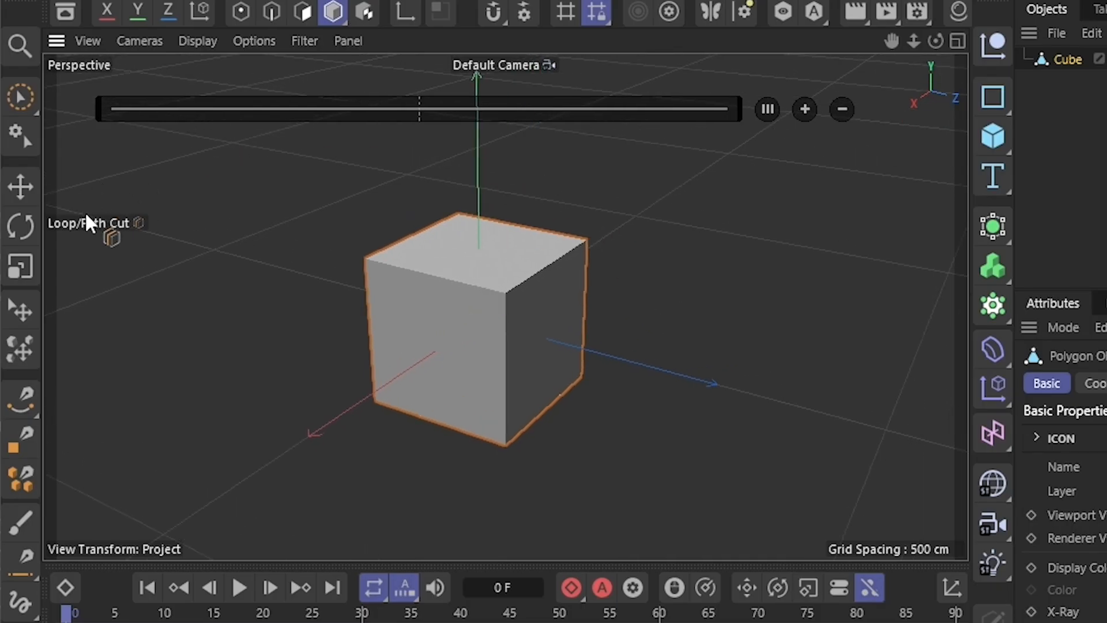
key(t)
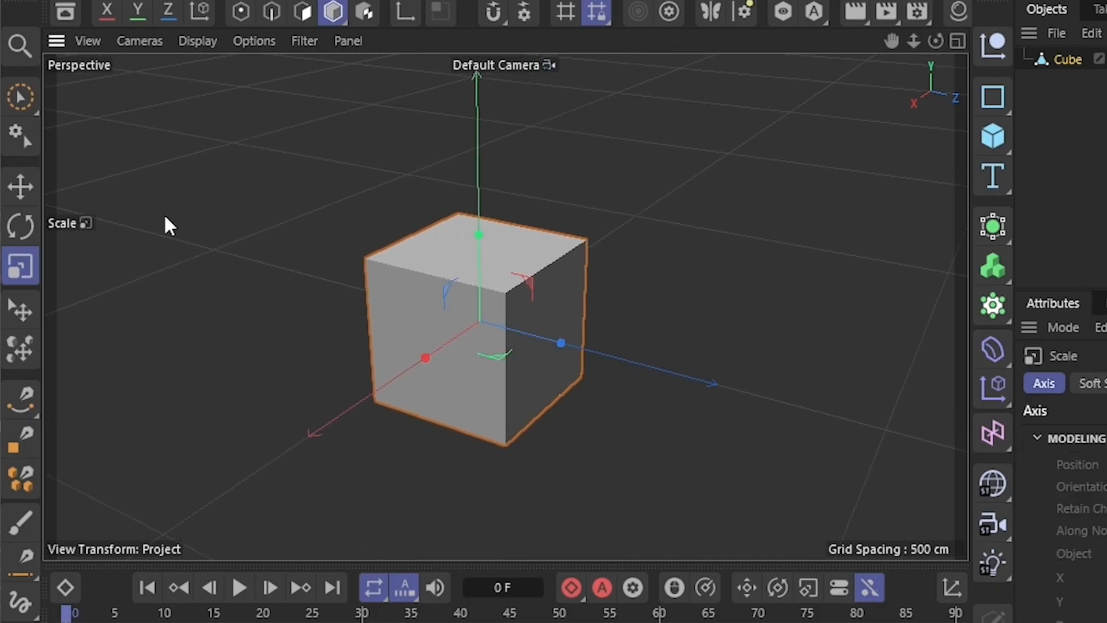
key(e)
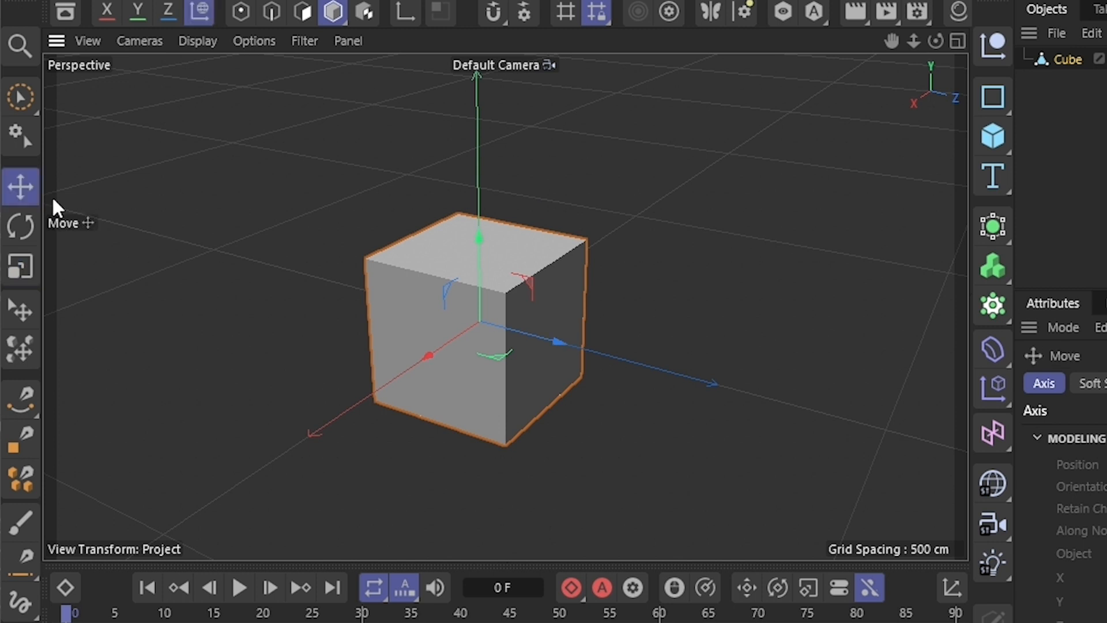
key(r)
key(t)
key(e)
key(t)
key(r)
key(t)
key(r)
key(t)
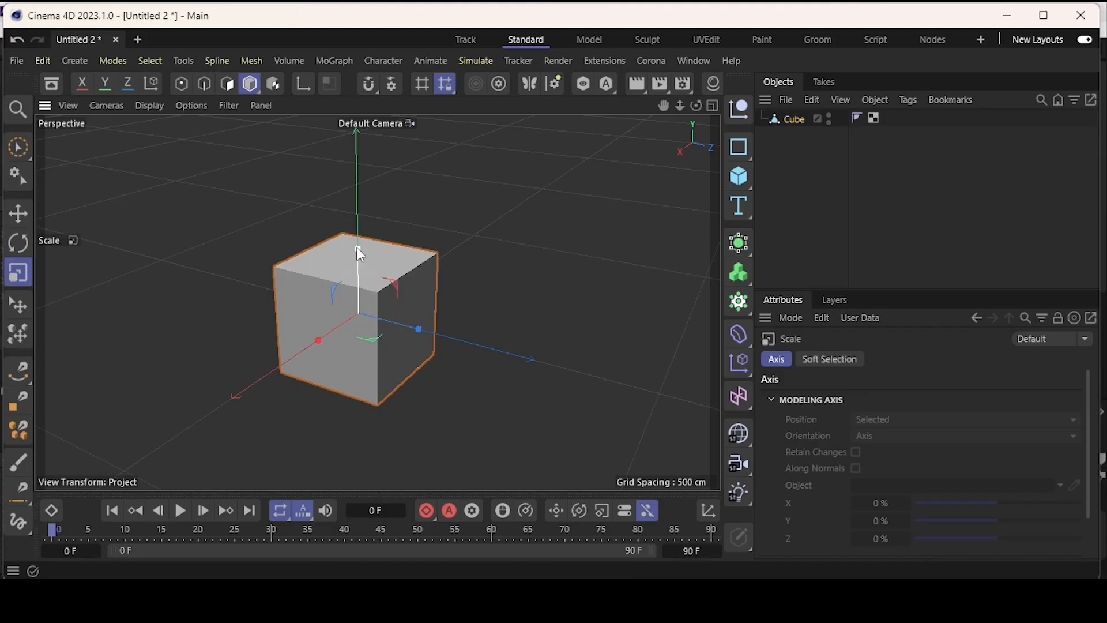
- Scale the cube down along its Y axis and adjust its horizontal proportions to form a low rectangular block
drag(357, 251, 211, 237)
drag(383, 249, 391, 261)
alt+drag(392, 262, 494, 326)
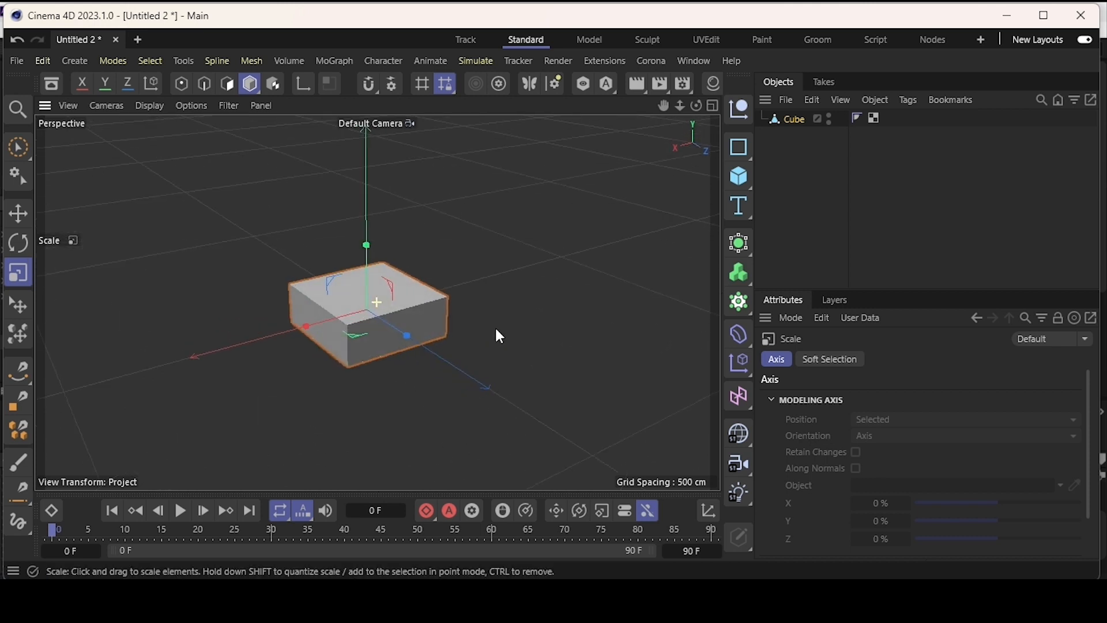
drag(317, 330, 457, 359)
drag(299, 286, 313, 278)
scroll(313, 271, down, 1)
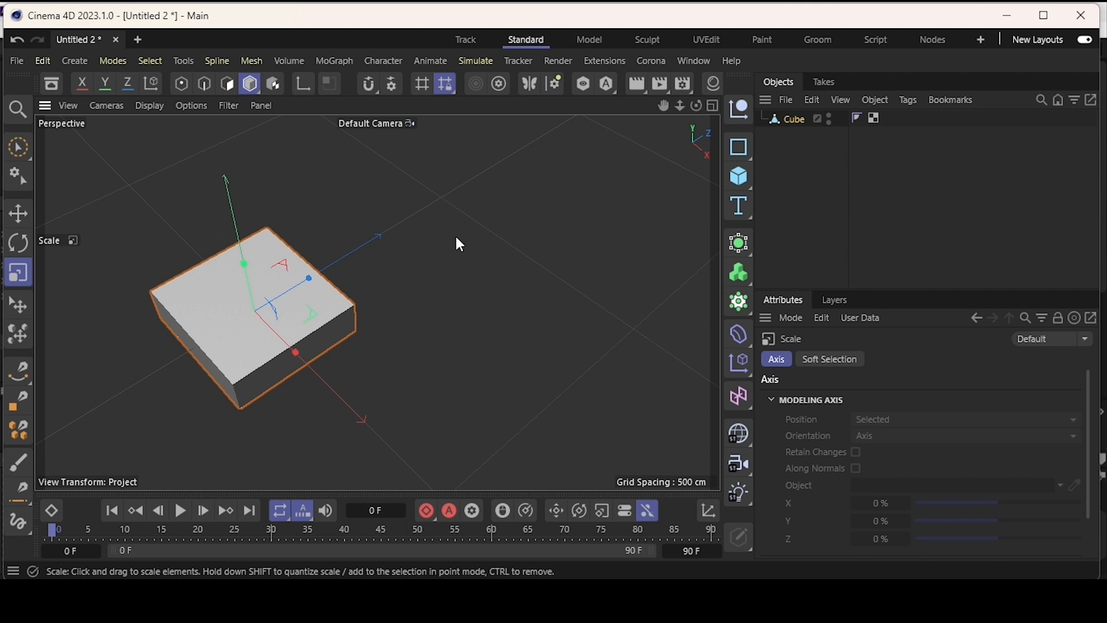
- In Polygons mode, select the block's end face on the +X side and extrude it outward slightly
drag(432, 236, 309, 219)
alt+drag(346, 266, 310, 261)
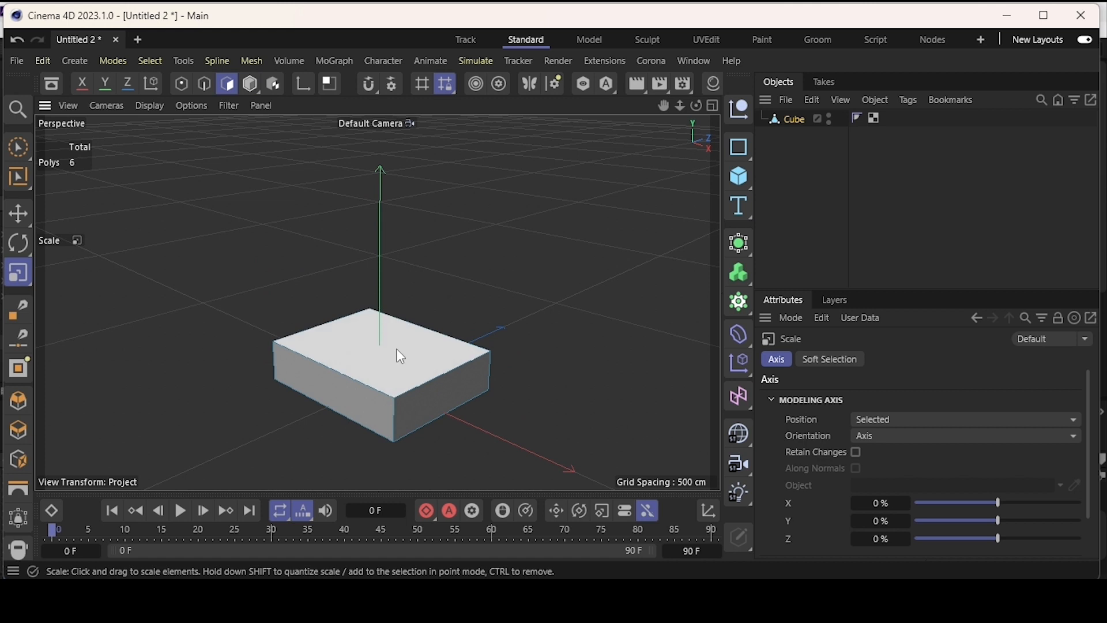
click(432, 410)
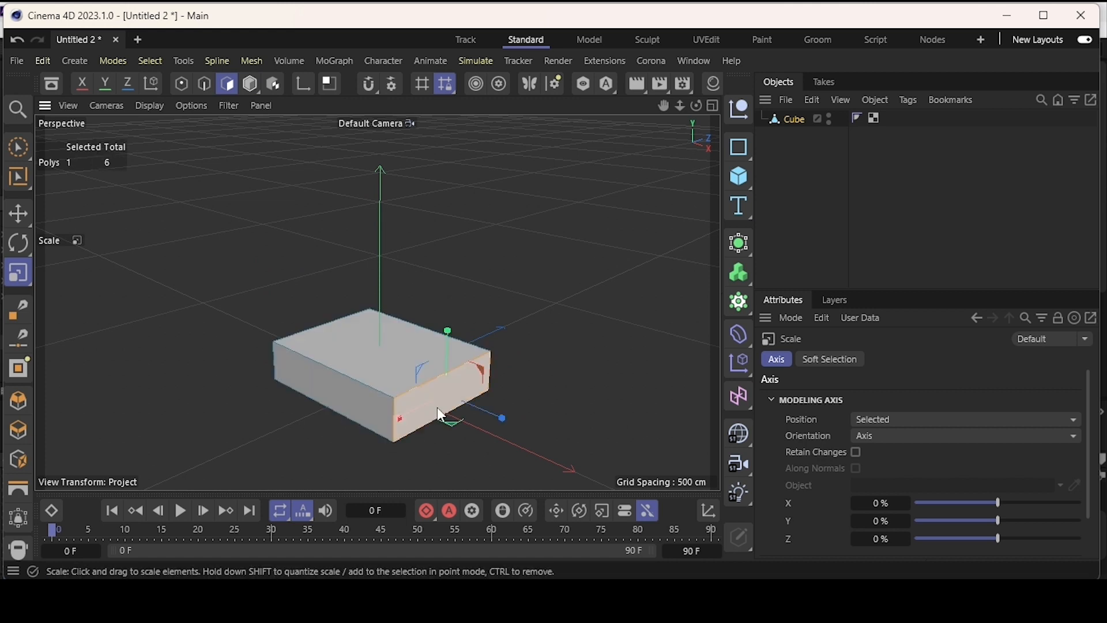
key(d)
mouse_move(525, 380)
mouse_down()
mouse_move(539, 381)
mouse_move(525, 379)
mouse_up()
- Scale the extruded end face narrower to taper the neck, and adjust its position with the Move tool
key(t)
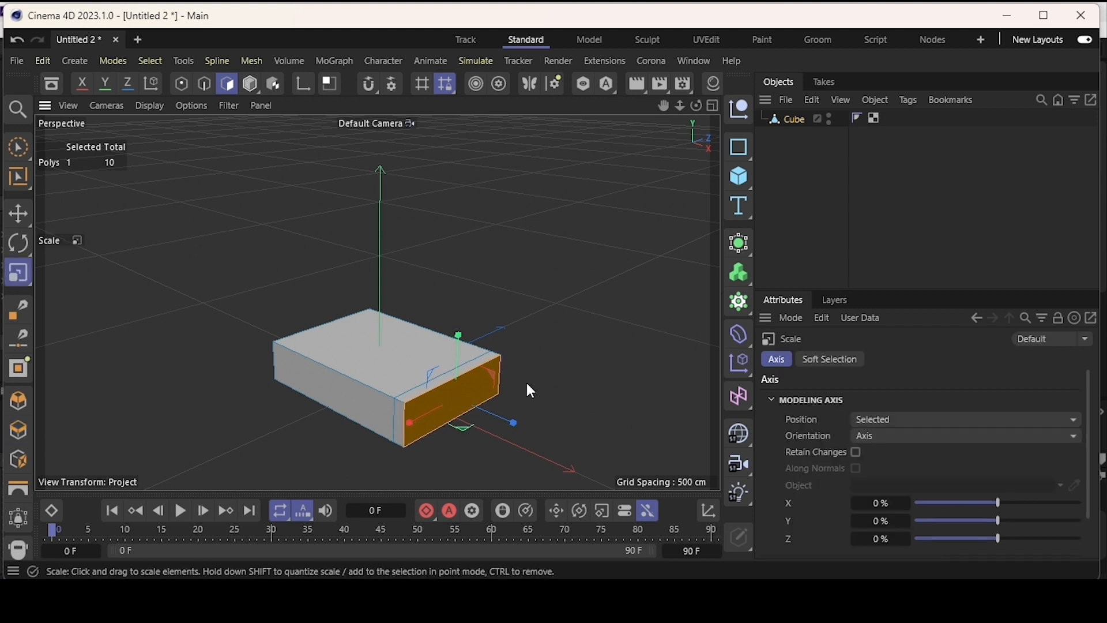
drag(633, 377, 354, 384)
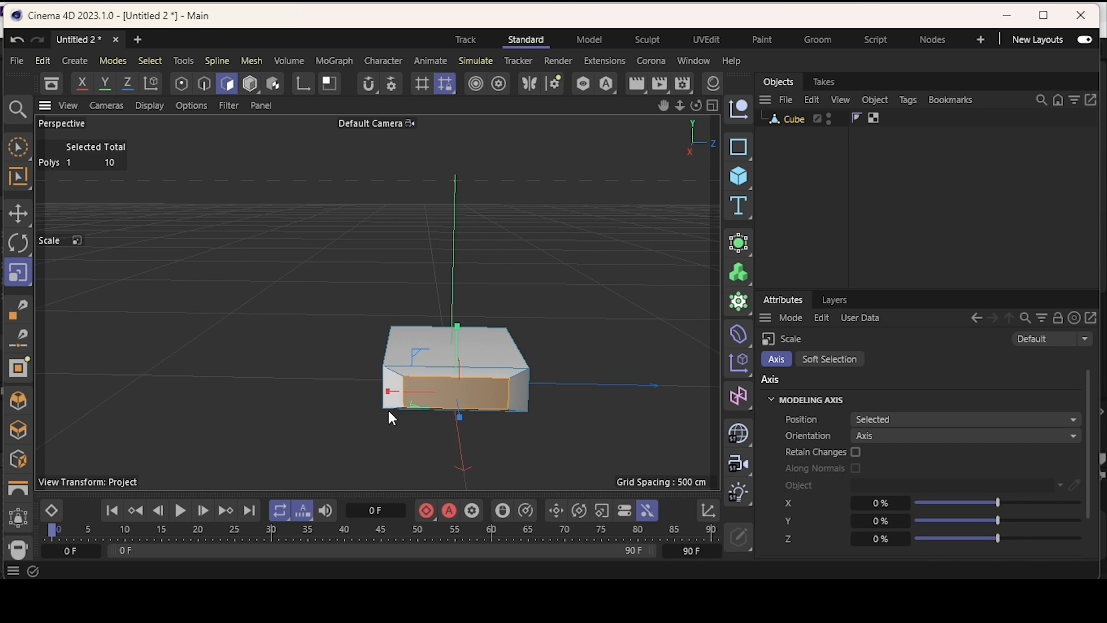
drag(385, 385, 585, 455)
key(e)
drag(487, 384, 499, 385)
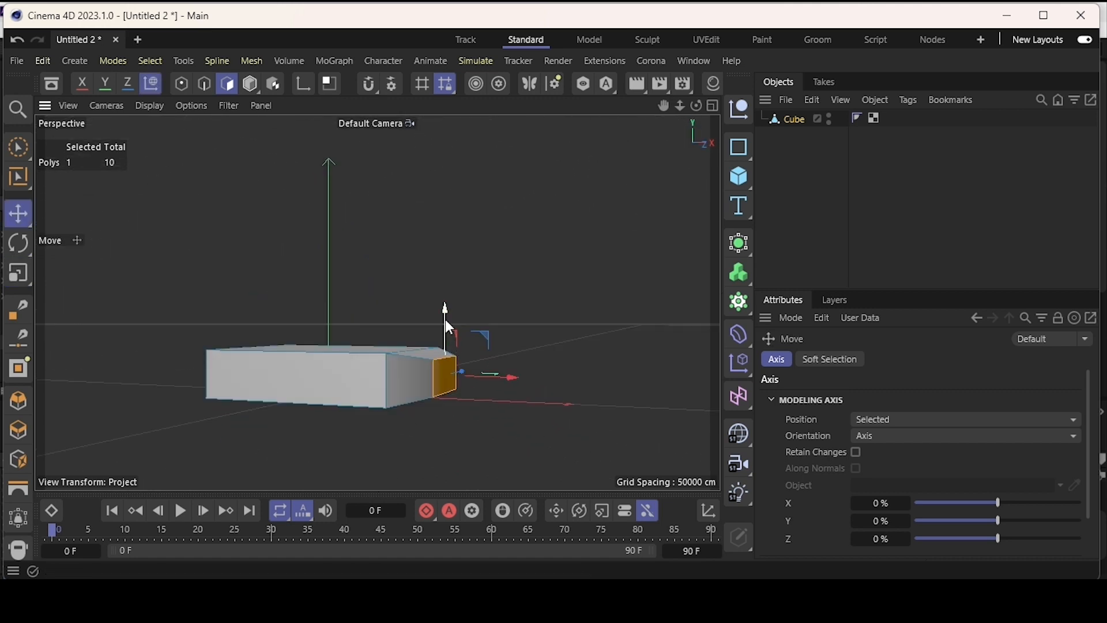
drag(445, 316, 690, 379)
- Extrude the narrowed end face 400 cm to form the spoon's long handle
key(d)
scroll(413, 384, down, 3)
alt+drag(414, 384, 420, 476)
alt+middle_drag(651, 366, 511, 393)
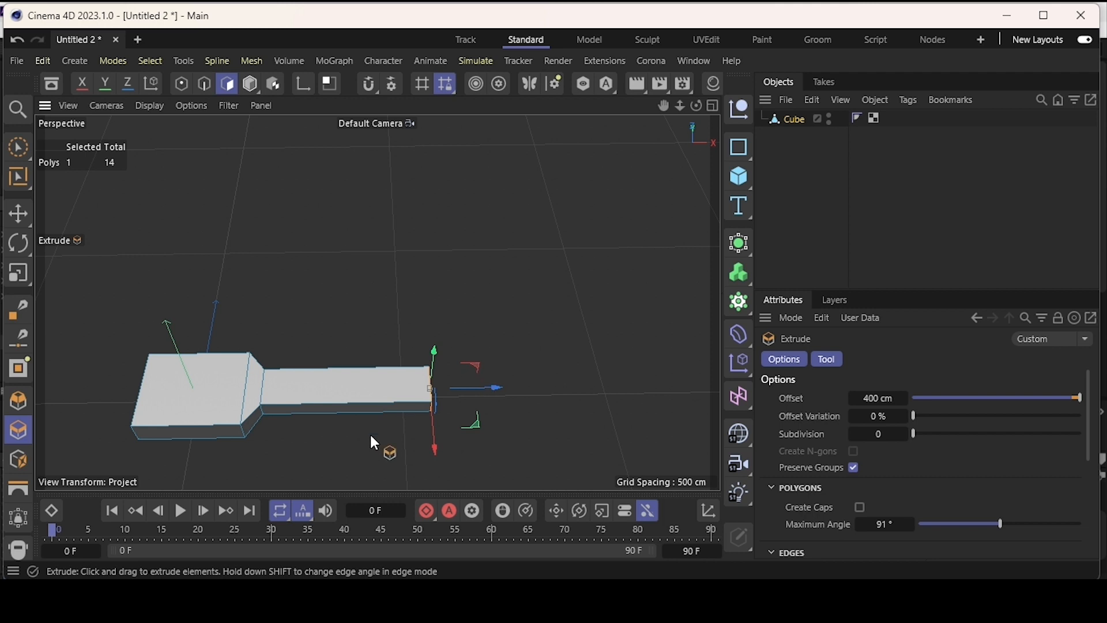
- Extrude the handle's tip a short distance further and scale its end face down to taper it
alt+drag(309, 442, 509, 420)
drag(574, 362, 576, 478)
key(t)
scroll(403, 392, down, 2)
- Select the top face of the wide block and extrude it inward by -24 cm to hollow the bowl
scroll(456, 349, up, 3)
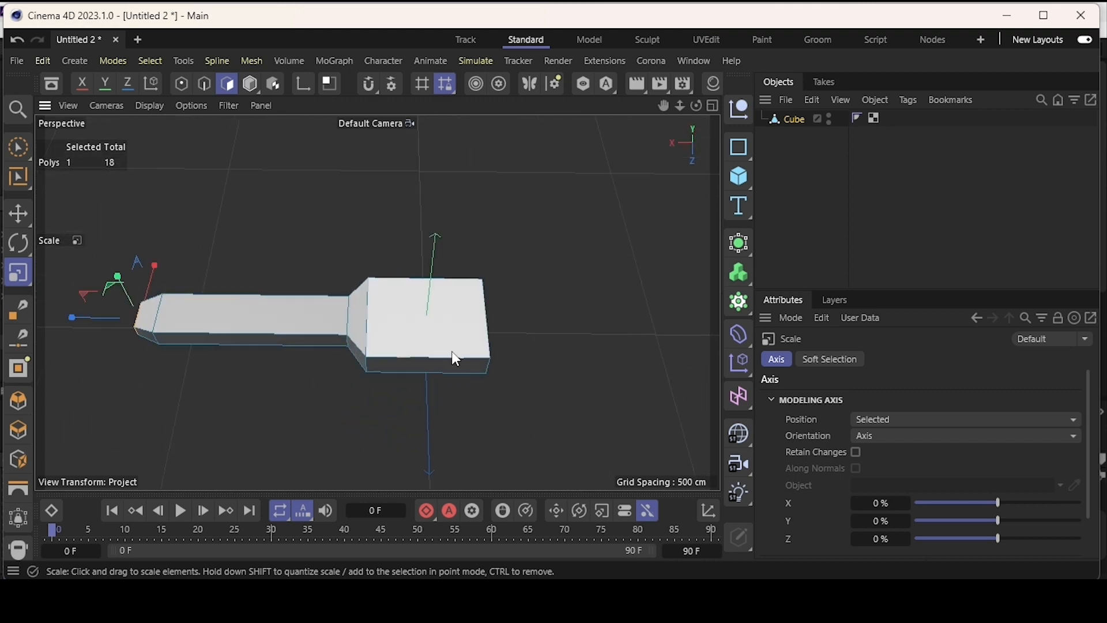
click(415, 325)
alt+drag(457, 358, 599, 337)
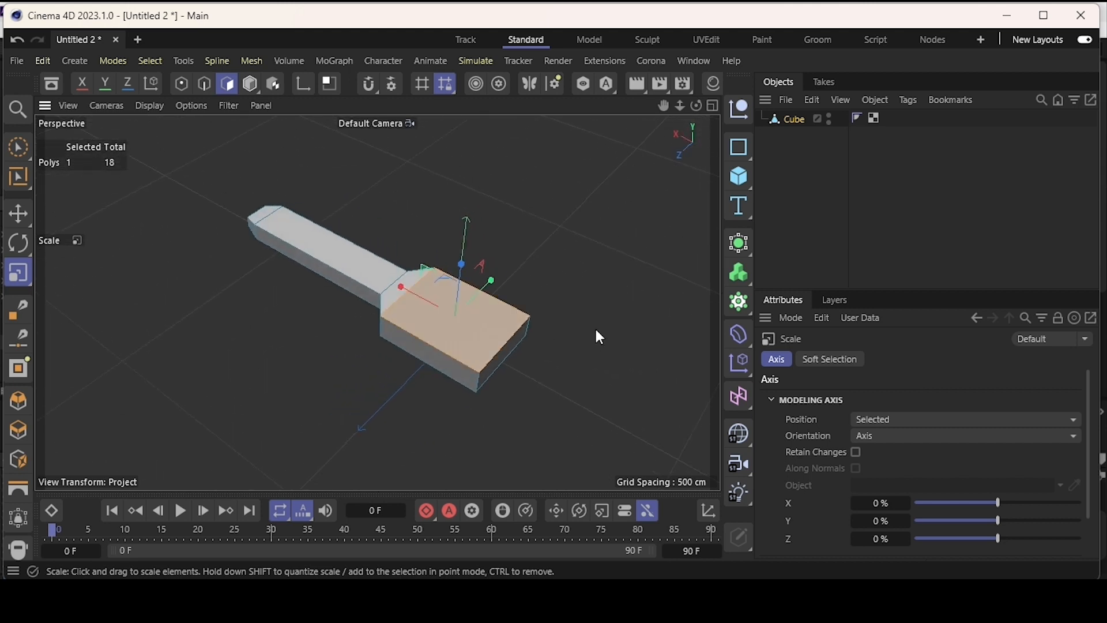
scroll(599, 337, up, 2)
key(d)
drag(523, 334, 489, 334)
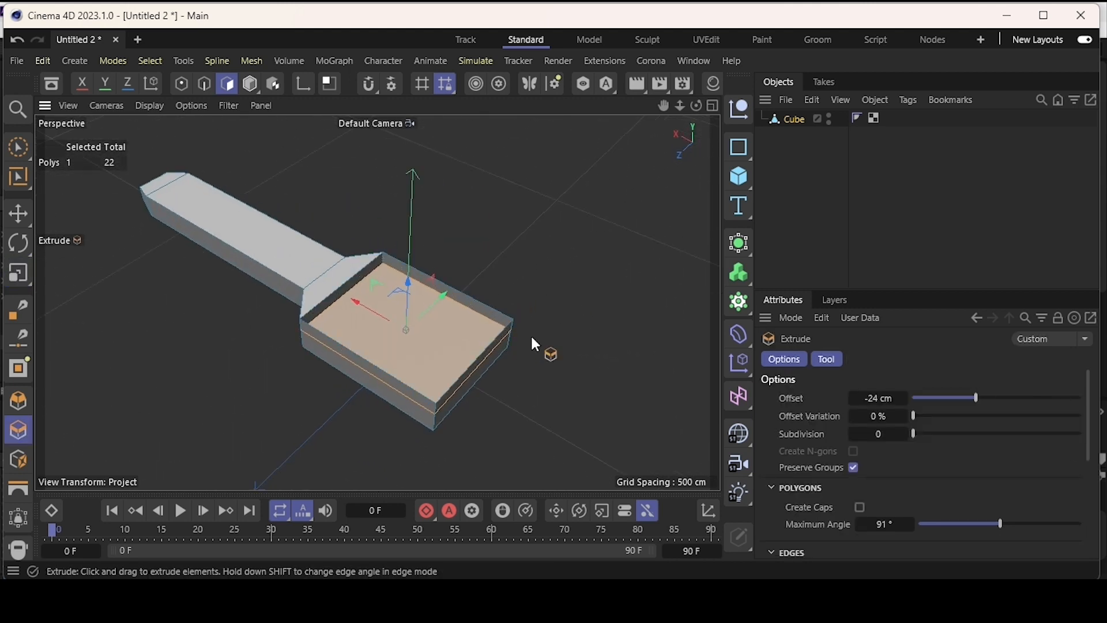
- Scale down the recessed floor of the bowl so that its inner walls slope inward
key(t)
drag(564, 350, 236, 368)
alt+drag(388, 397, 546, 347)
scroll(484, 353, down, 2)
alt+drag(425, 334, 917, 427)
alt+drag(917, 427, 854, 346)
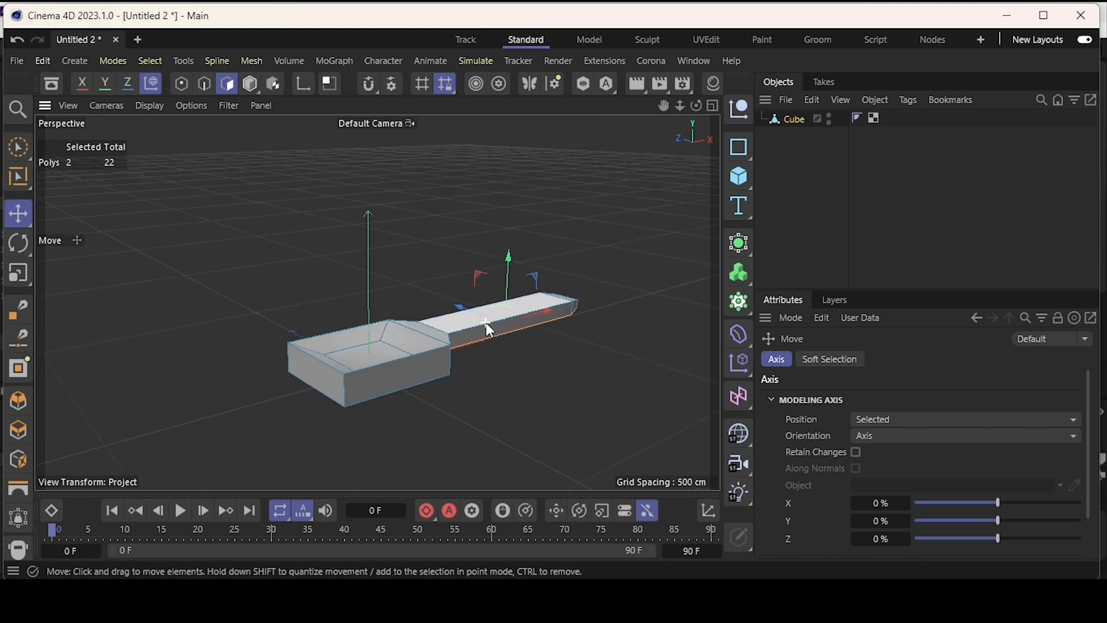
- Return to Model mode, add a Subdivision Surface generator and make the Cube its child
scroll(486, 323, up, 3)
alt+drag(329, 371, 464, 408)
scroll(363, 376, down, 4)
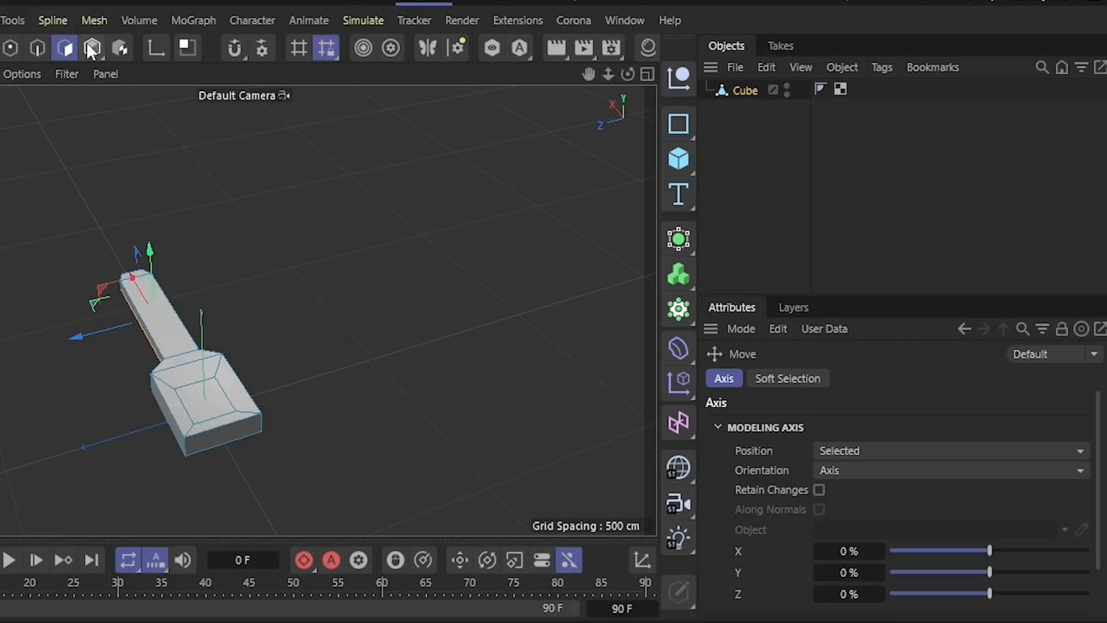
click(91, 49)
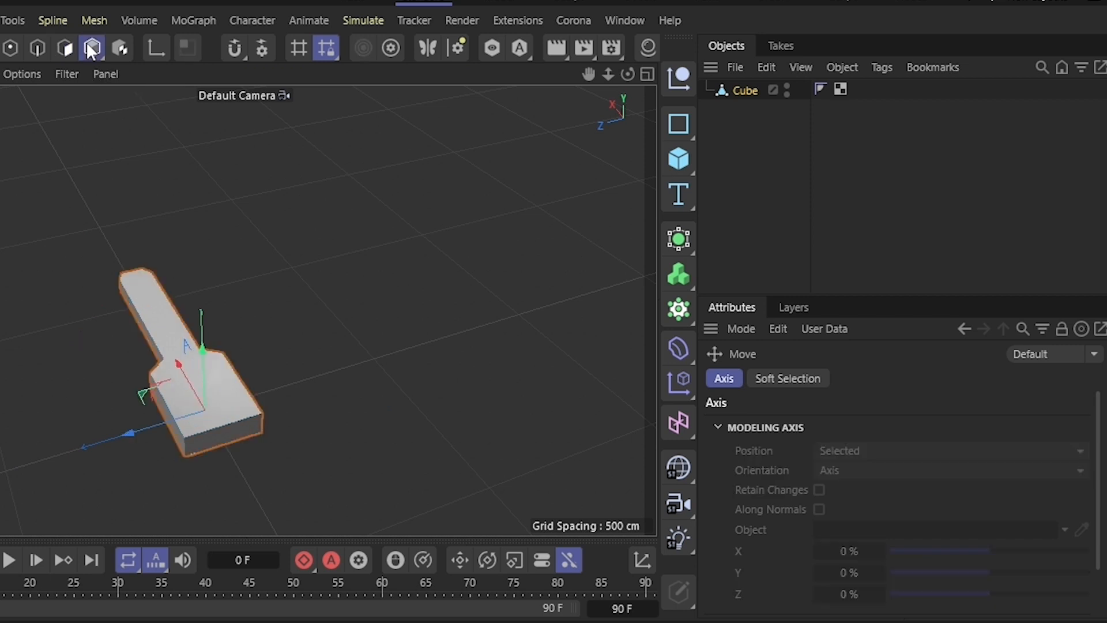
click(679, 241)
click(754, 267)
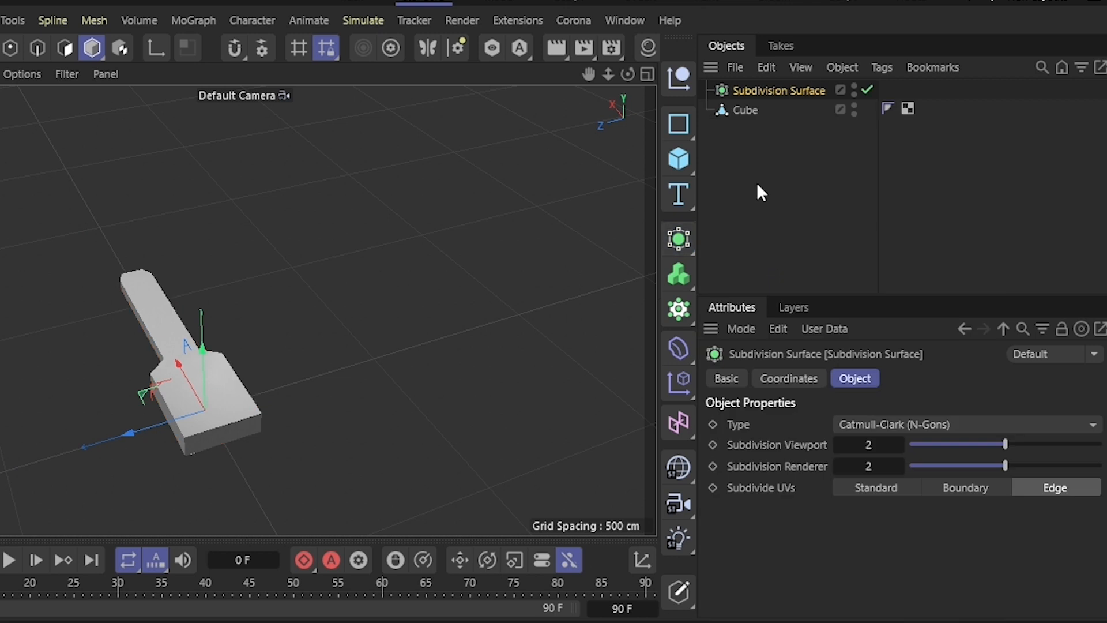
drag(733, 115, 785, 88)
click(796, 141)
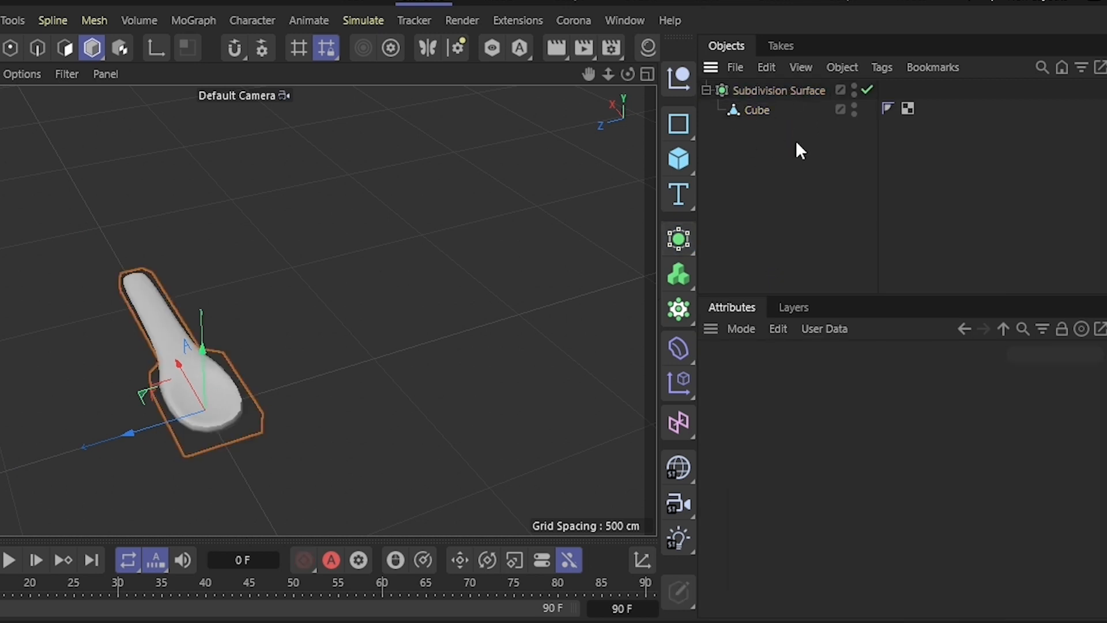
- Examine the smoothed spoon's bowl and handle from several angles
scroll(148, 400, up, 8)
alt+drag(328, 387, 374, 341)
scroll(373, 341, down, 5)
alt+drag(244, 309, 342, 254)
alt+middle_drag(381, 283, 272, 326)
scroll(273, 326, up, 5)
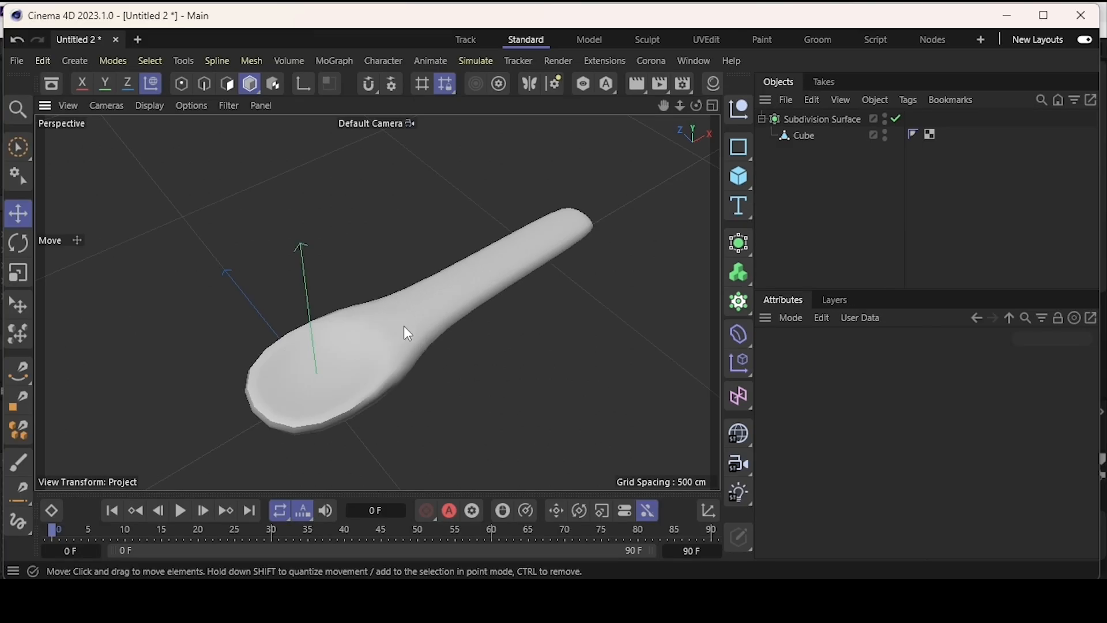
alt+drag(466, 266, 438, 294)
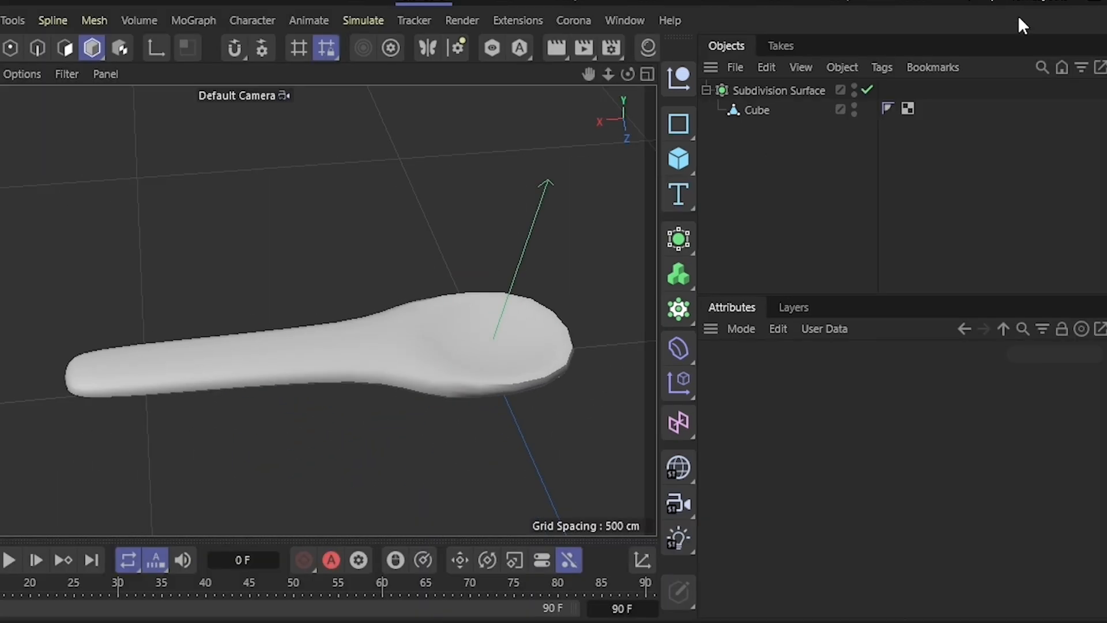
- Set both the viewport and renderer subdivision levels of the Subdivision Surface to 3
click(761, 89)
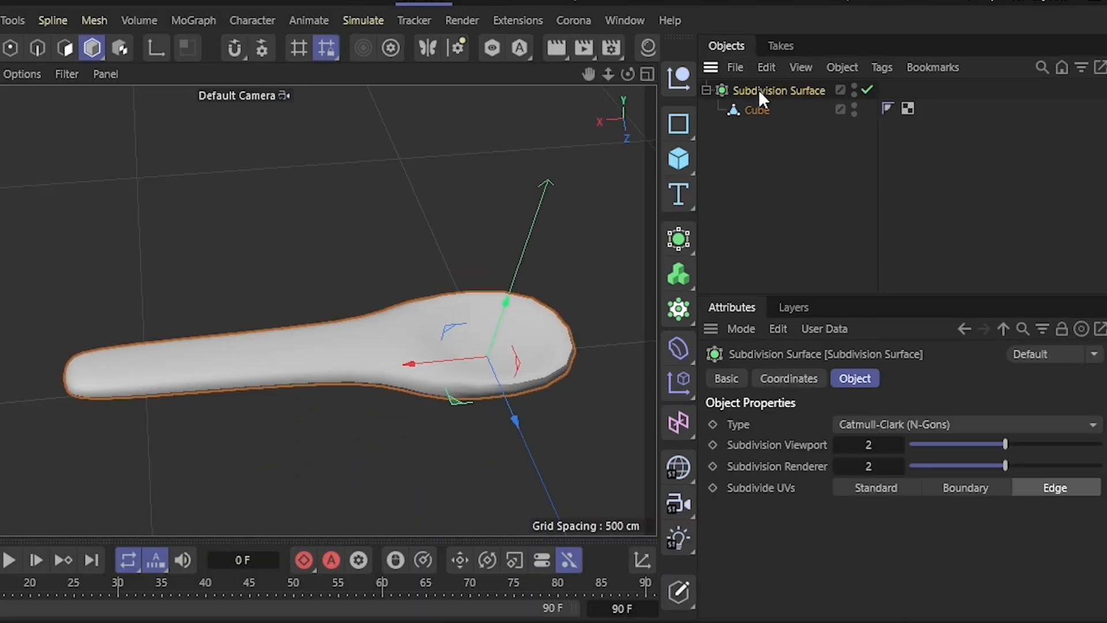
click(898, 444)
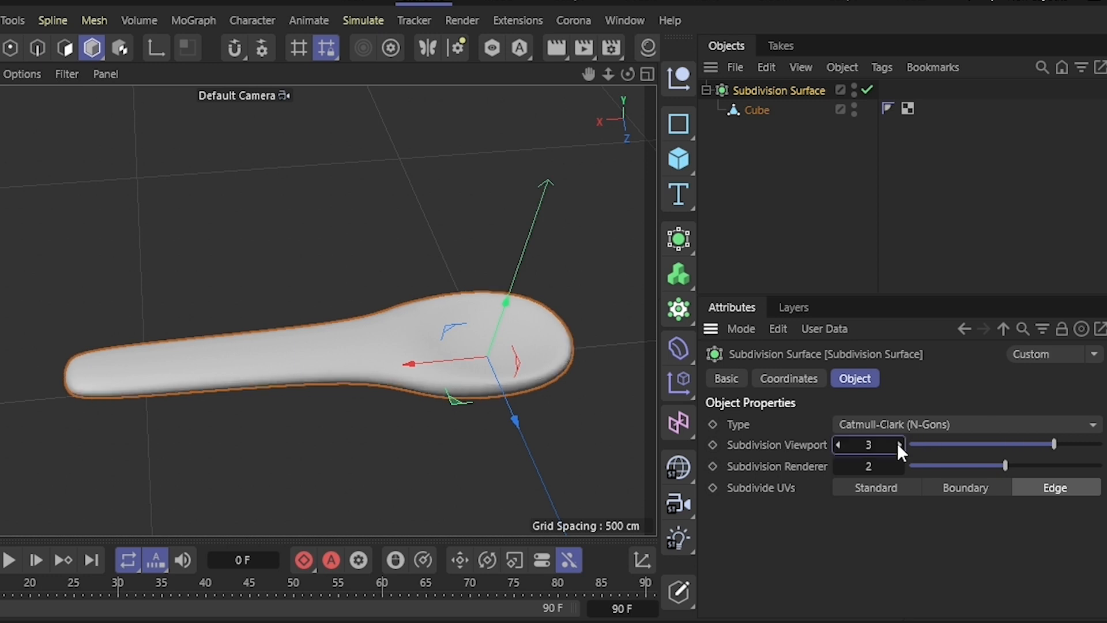
scroll(585, 370, up, 1)
click(900, 467)
- Inspect the smoother spoon up close and disable the Subdivision Surface to work on the base mesh
alt+drag(500, 407, 580, 326)
scroll(580, 327, up, 4)
alt+drag(371, 388, 305, 341)
scroll(213, 348, down, 3)
alt+drag(216, 354, 219, 330)
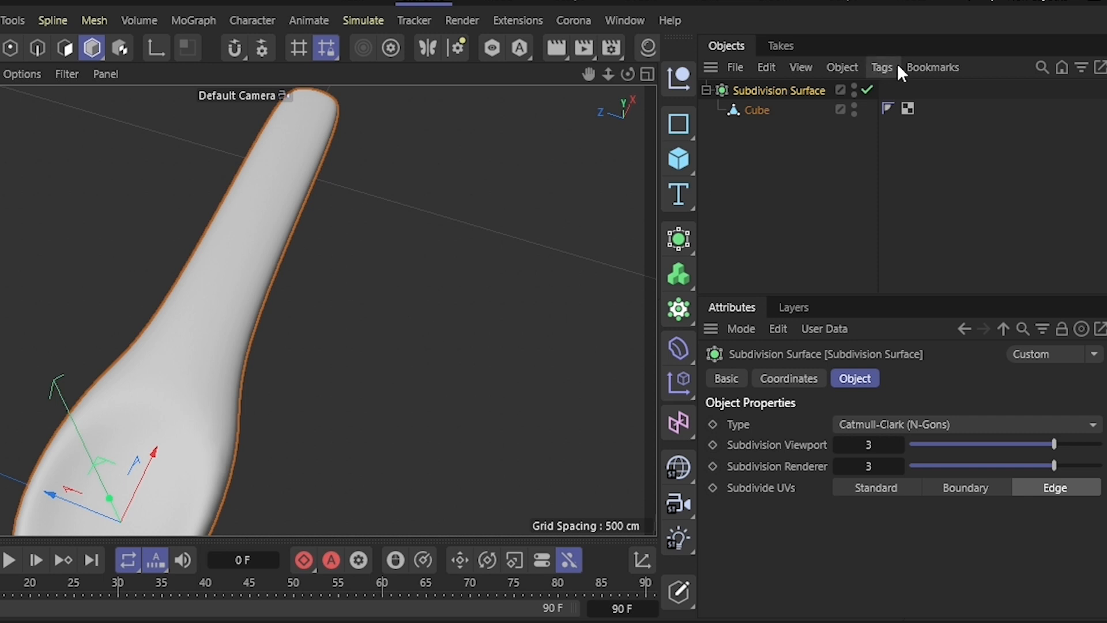
click(868, 90)
scroll(68, 357, down, 3)
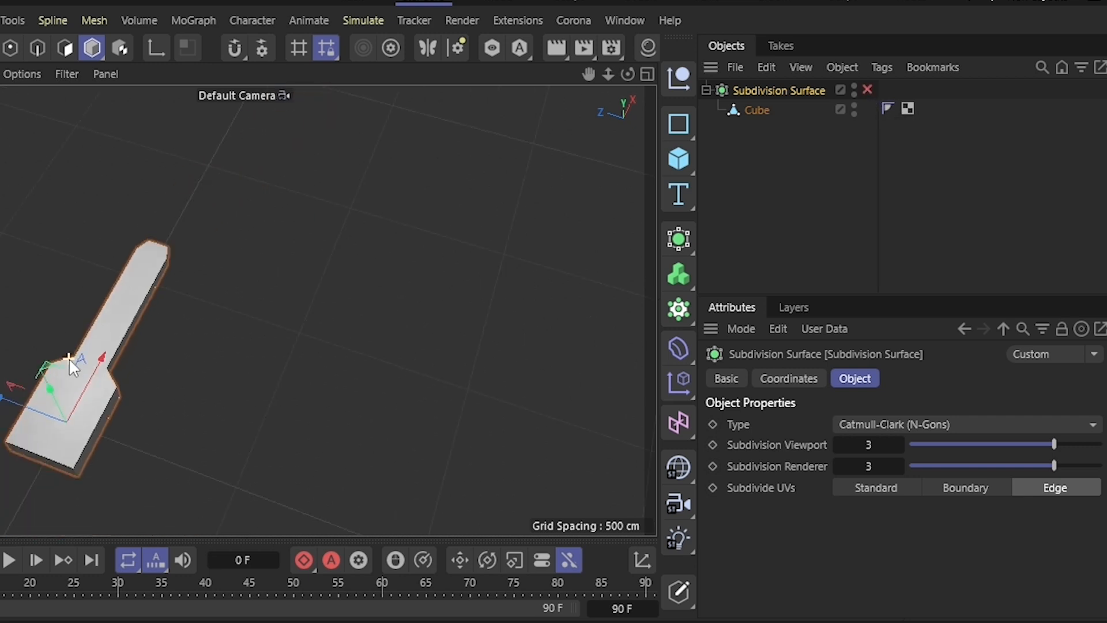
scroll(81, 420, up, 3)
alt+middle_drag(104, 366, 264, 372)
alt+drag(264, 372, 231, 251)
- Select the Cube object in Polygons mode and activate Loop/Path Cut near the neck between bowl and handle
click(757, 111)
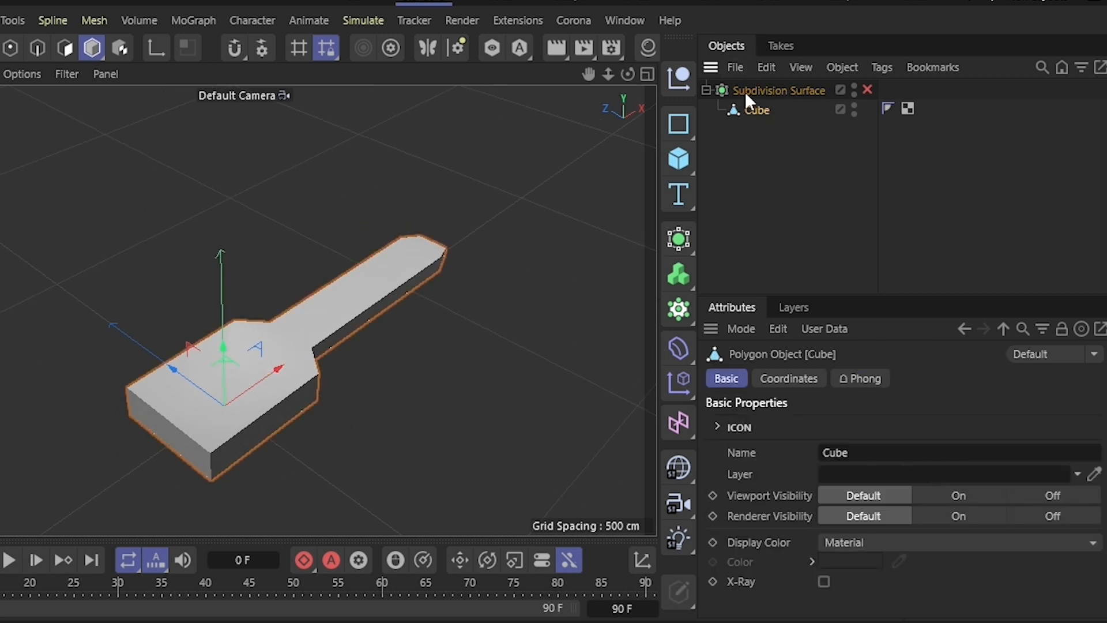
click(747, 89)
click(756, 108)
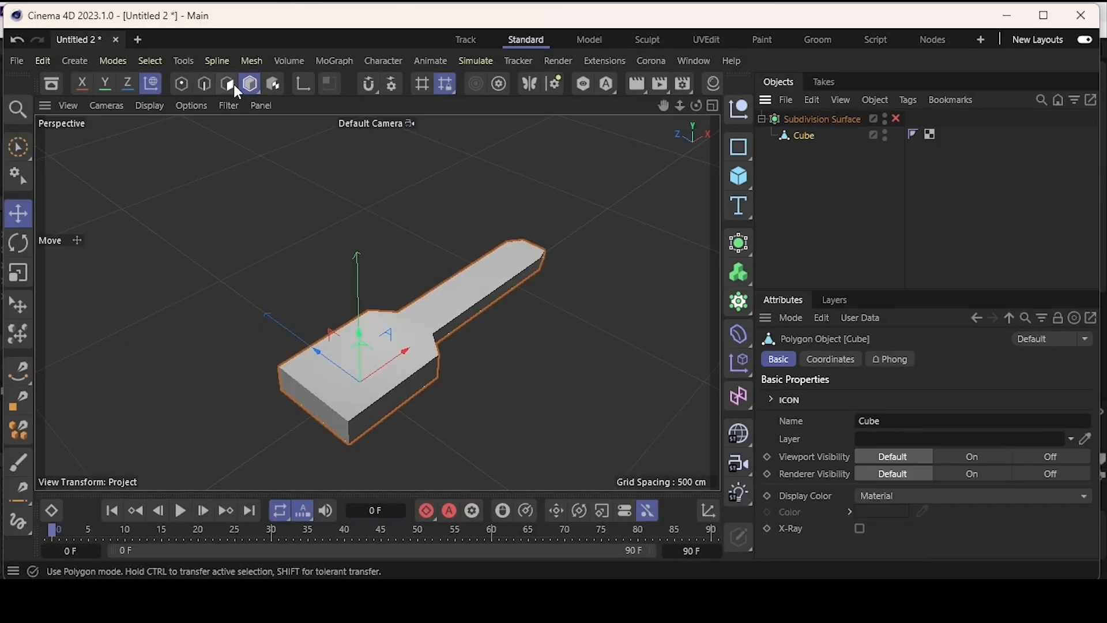
click(229, 84)
scroll(440, 195, up, 5)
alt+drag(511, 212, 427, 252)
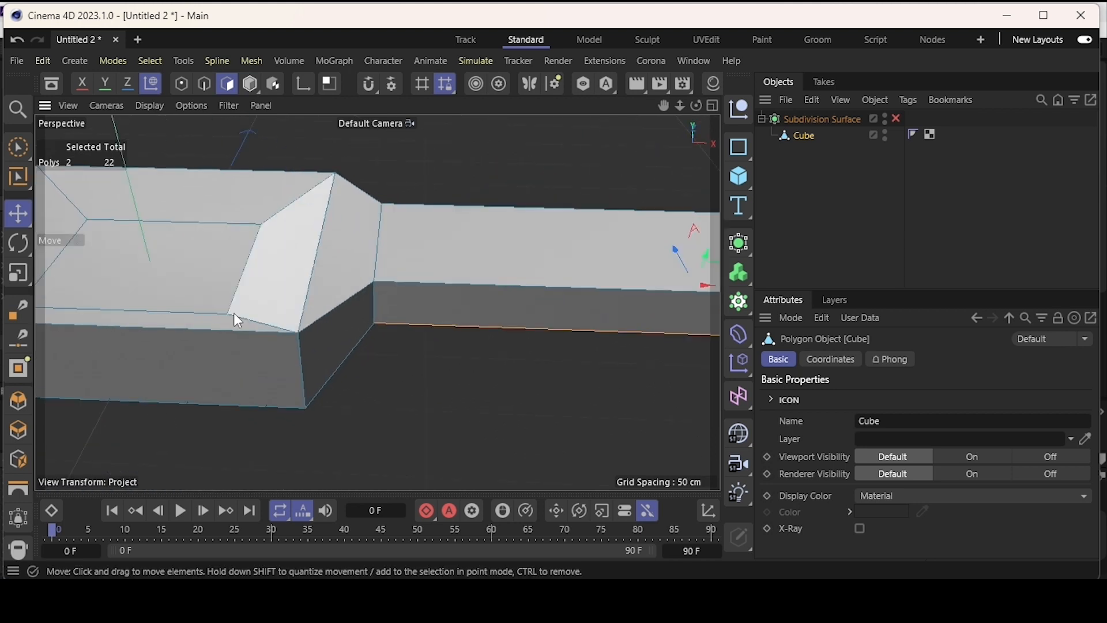
key(k)
key(l)
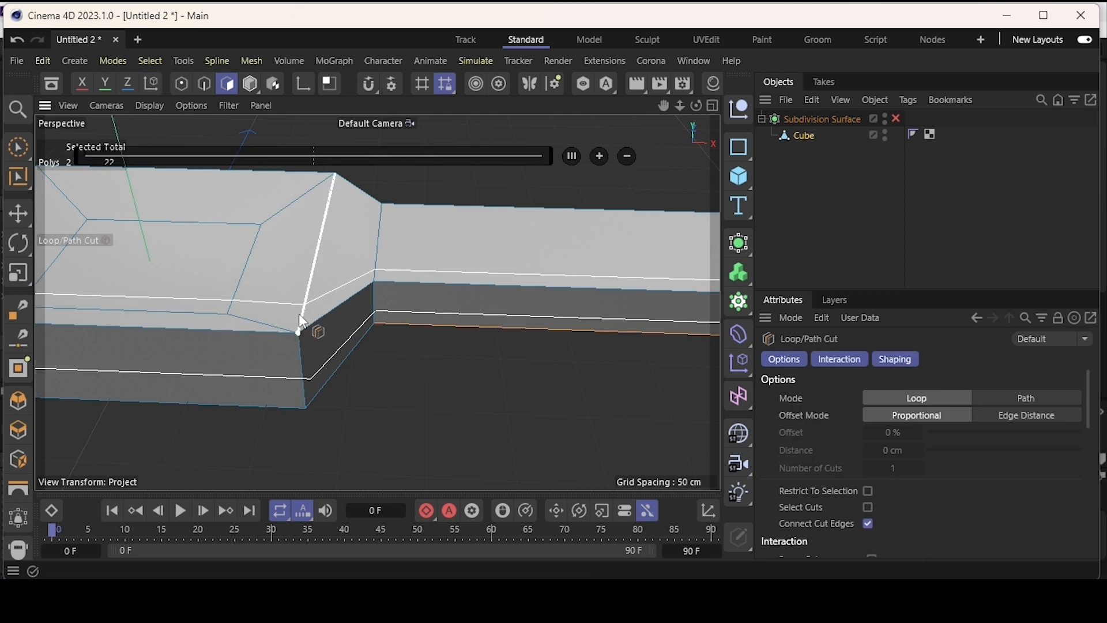
- Cut edge loops at about 1.8 % on the neck's handle side and about 19.5 % on its bowl side, and re-enable the Subdivision Surface
scroll(35, 485, down, 3)
scroll(29, 479, down, 3)
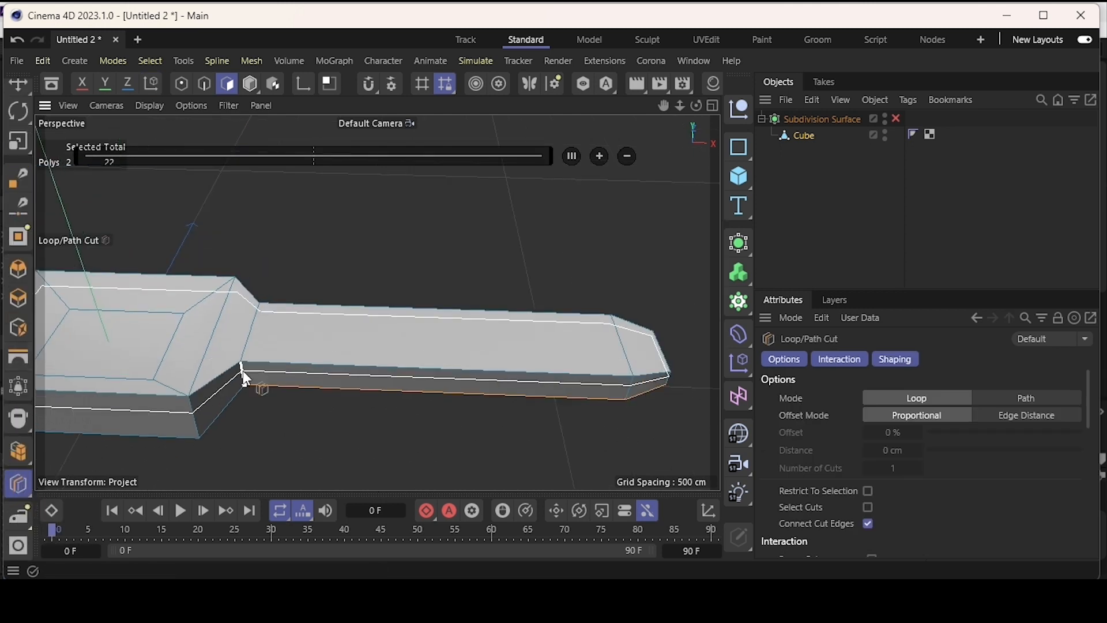
scroll(236, 379, up, 5)
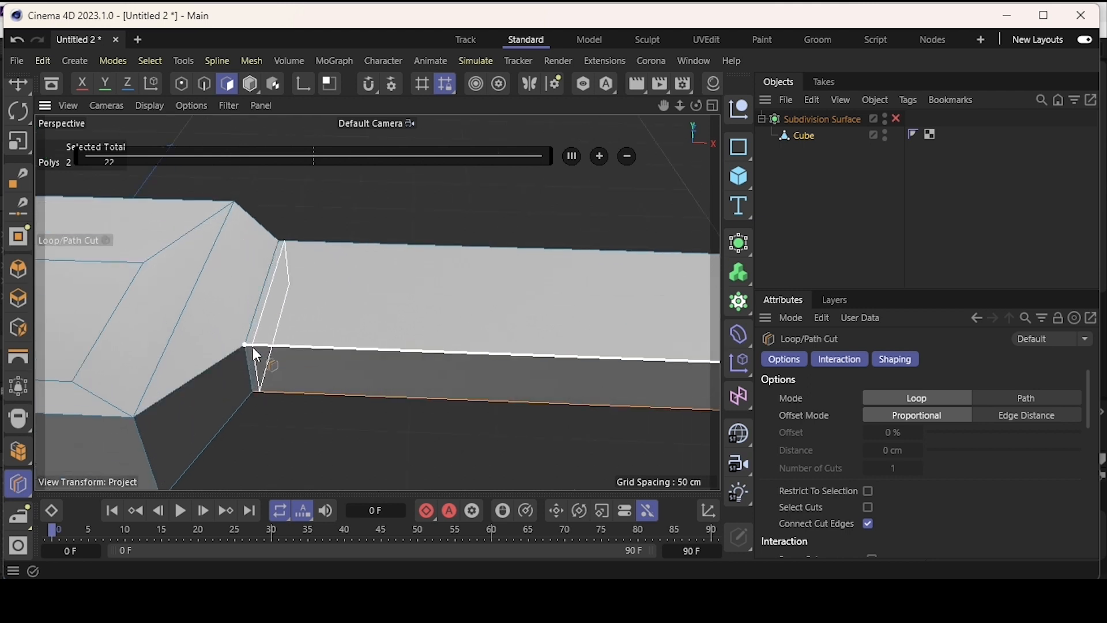
click(258, 341)
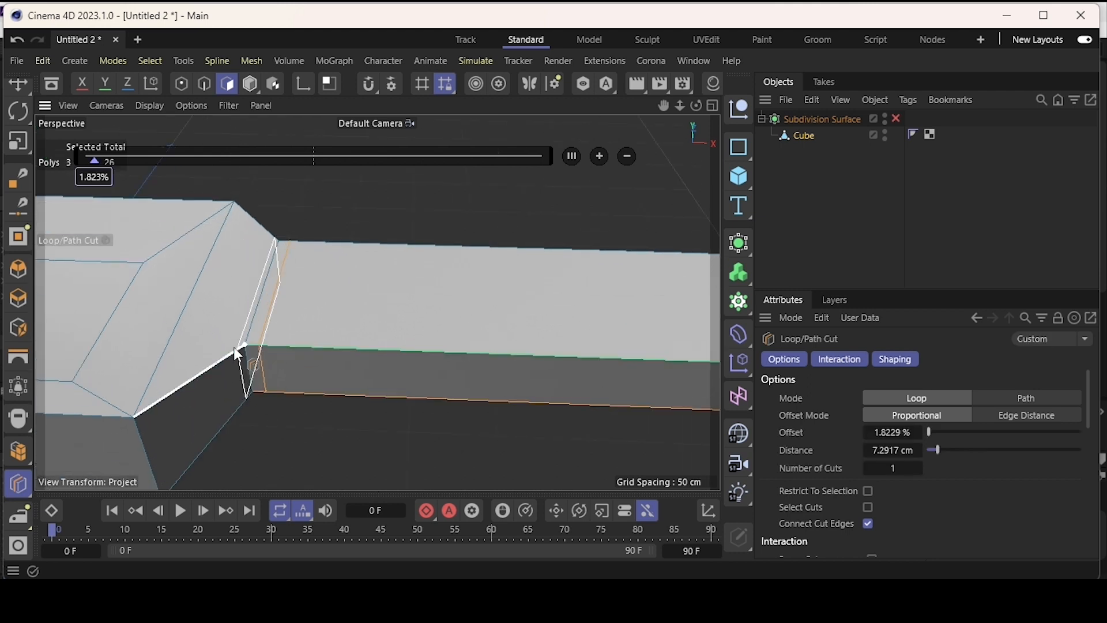
click(223, 355)
scroll(261, 358, down, 3)
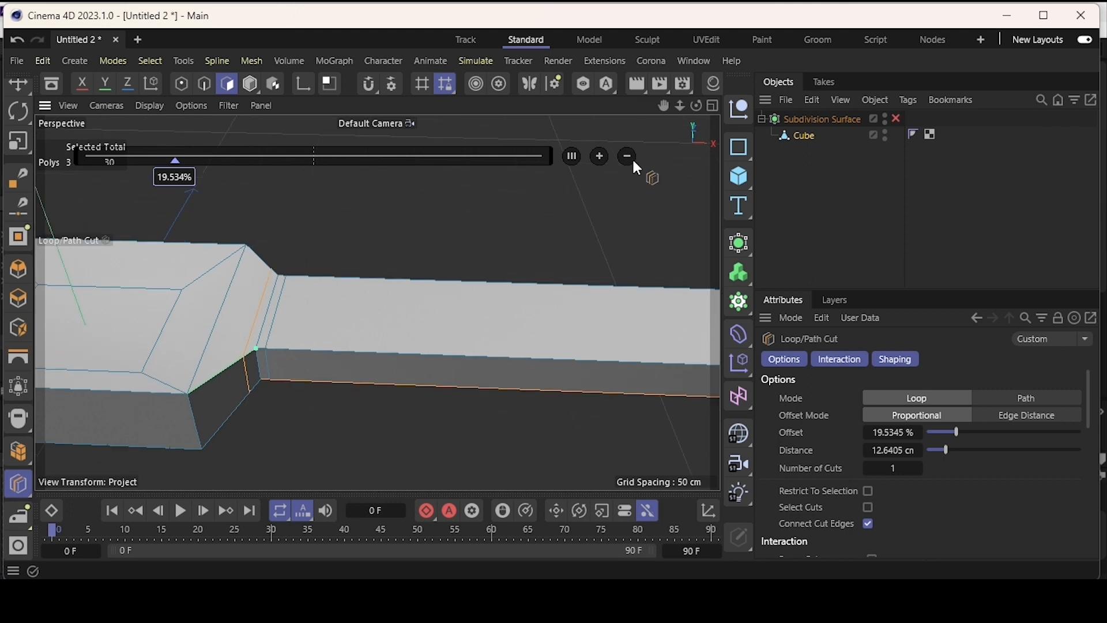
click(899, 118)
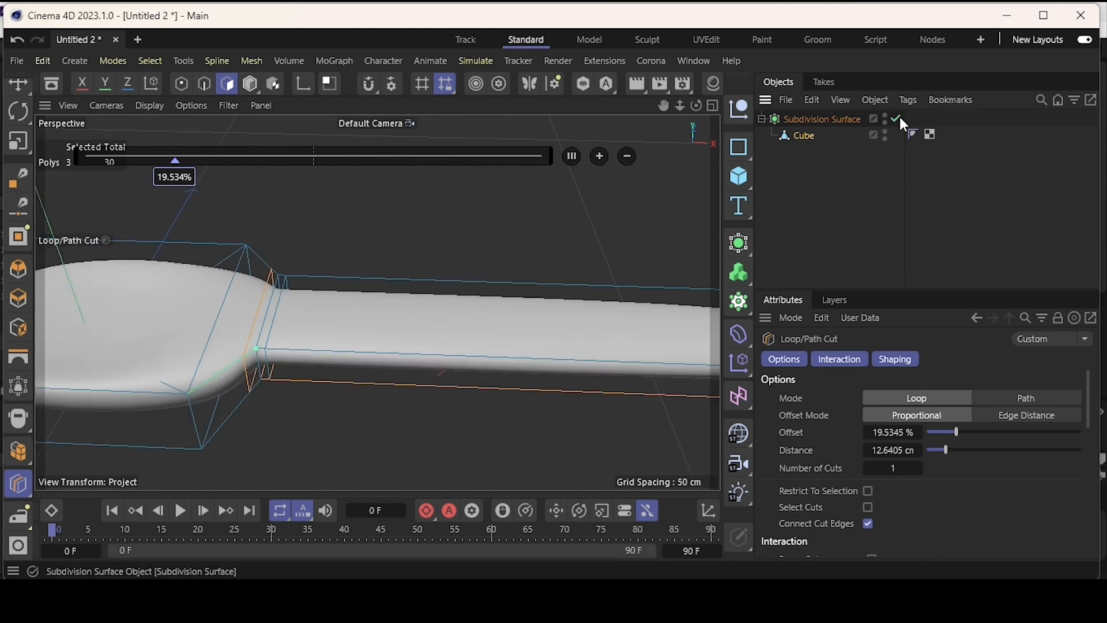
- Examine the smoothed spoon from above, the side and below to judge the transition between bowl and handle
scroll(207, 294, up, 3)
scroll(255, 310, down, 4)
alt+drag(243, 318, 390, 279)
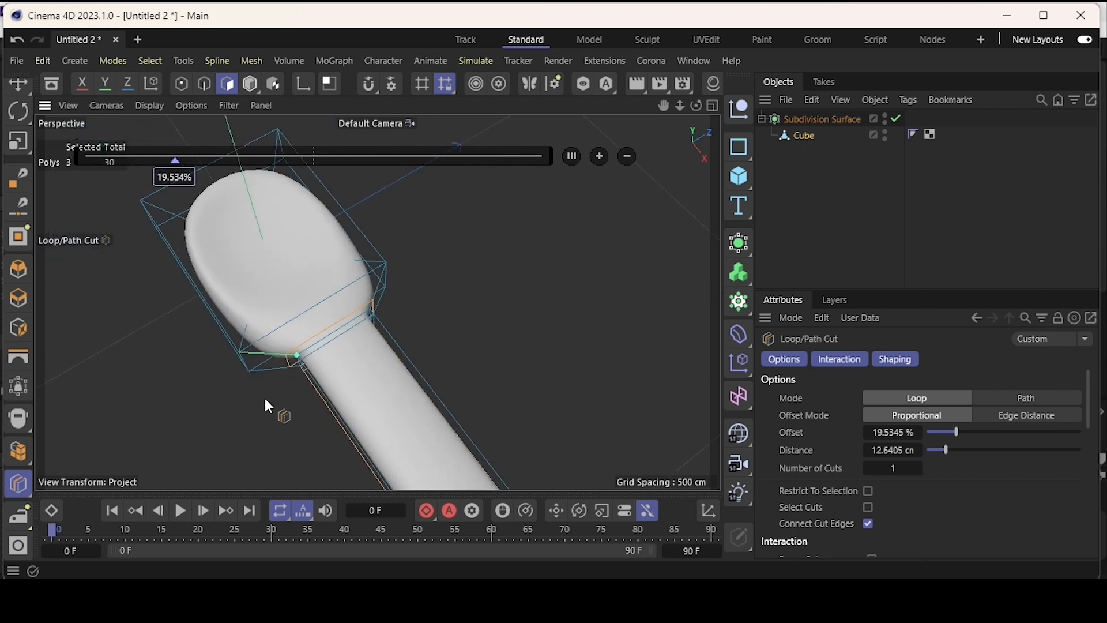
scroll(267, 406, up, 10)
alt+drag(341, 345, 209, 417)
scroll(441, 414, down, 10)
alt+drag(358, 391, 153, 368)
scroll(276, 398, up, 5)
alt+drag(312, 434, 289, 367)
scroll(289, 367, down, 1)
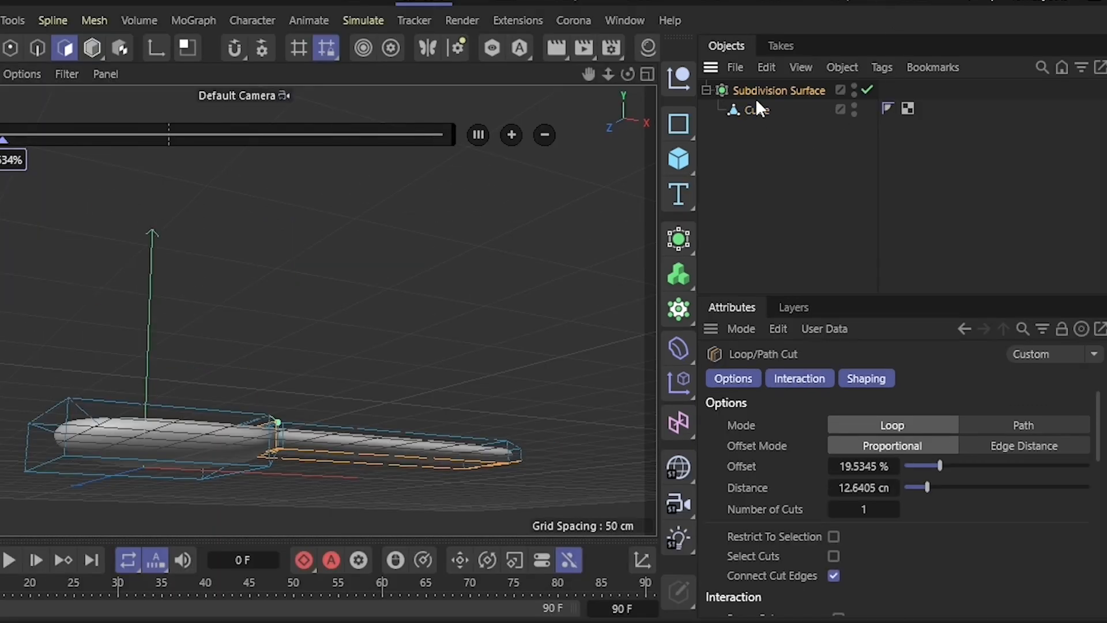
- Alternate the selection between the Subdivision Surface and the Cube to compare the smoothed spoon with its base cage
click(896, 88)
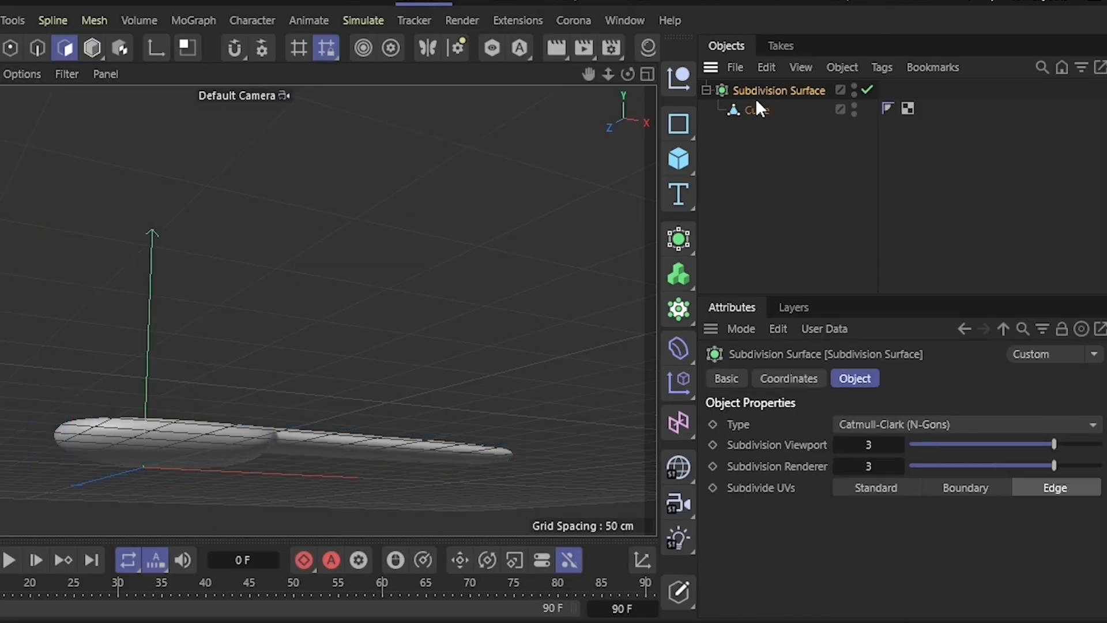
click(753, 109)
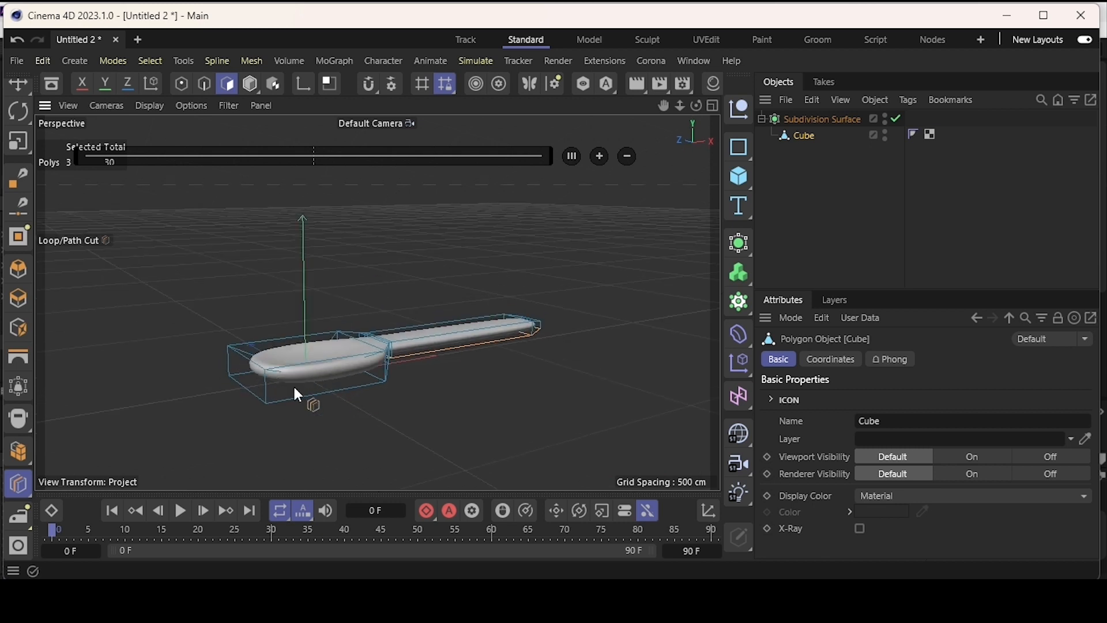
scroll(293, 385, up, 3)
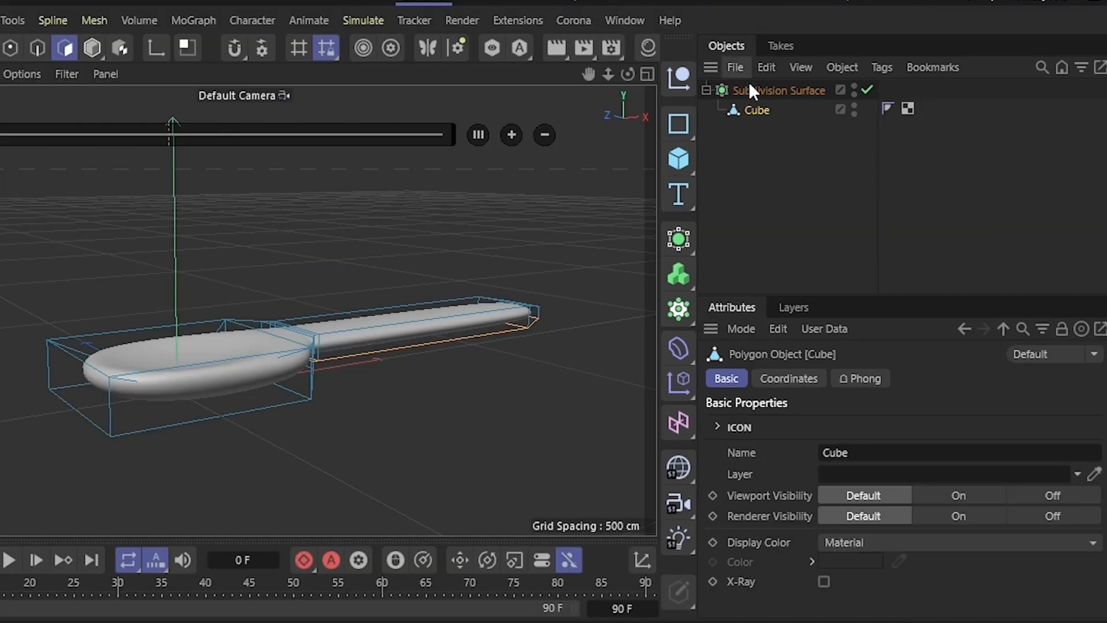
click(776, 85)
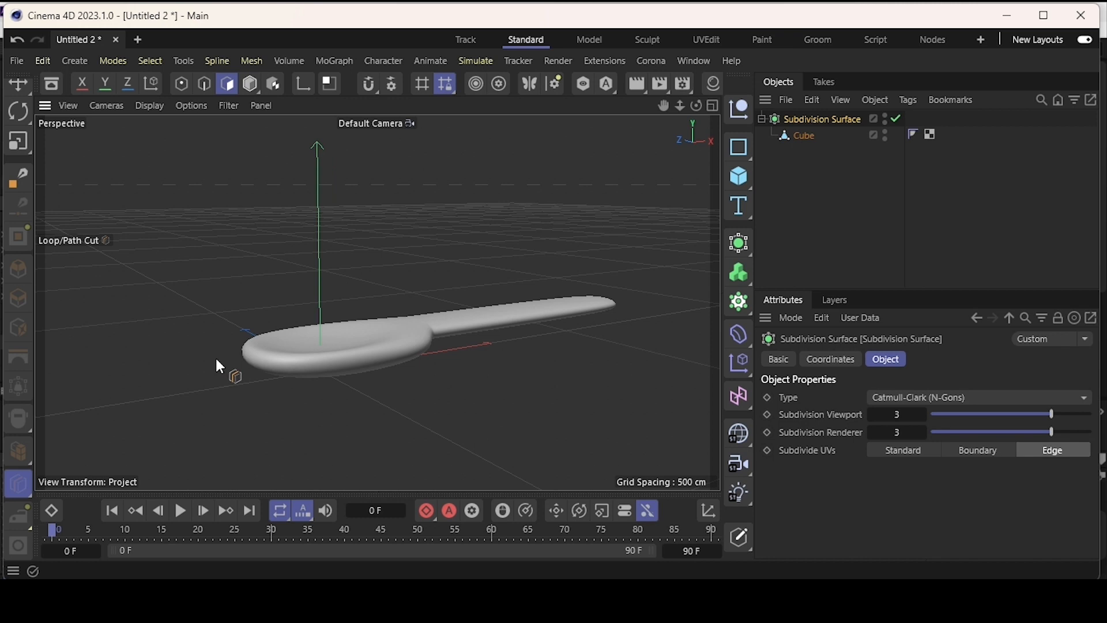
scroll(143, 370, up, 3)
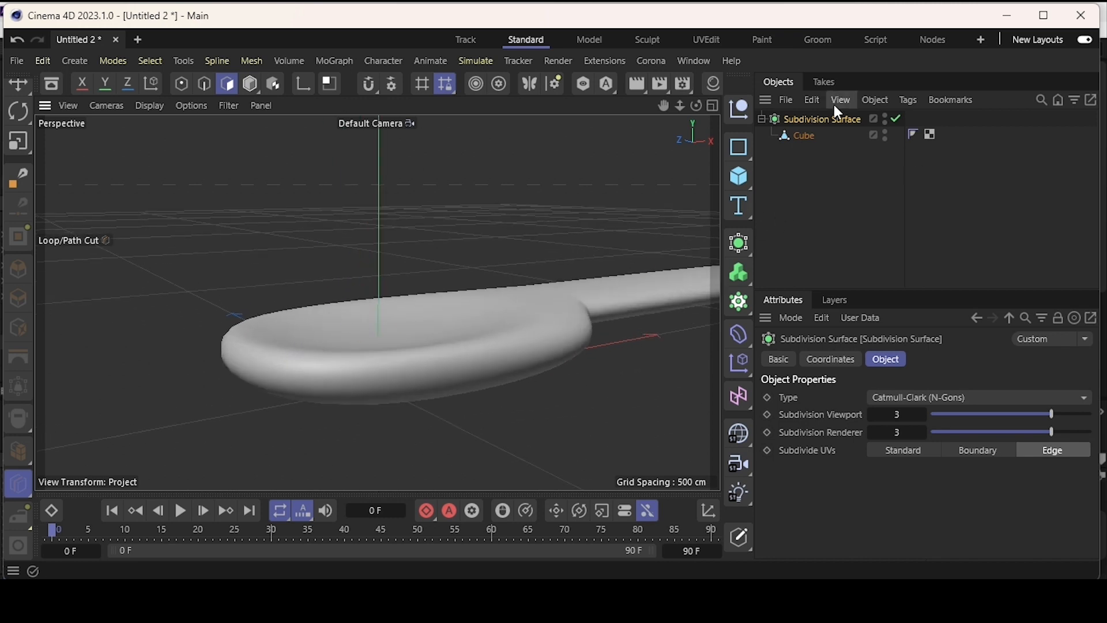
- Select the Cube and use the Move tool to adjust the polygon on the underside of the spoon's bowl
click(802, 138)
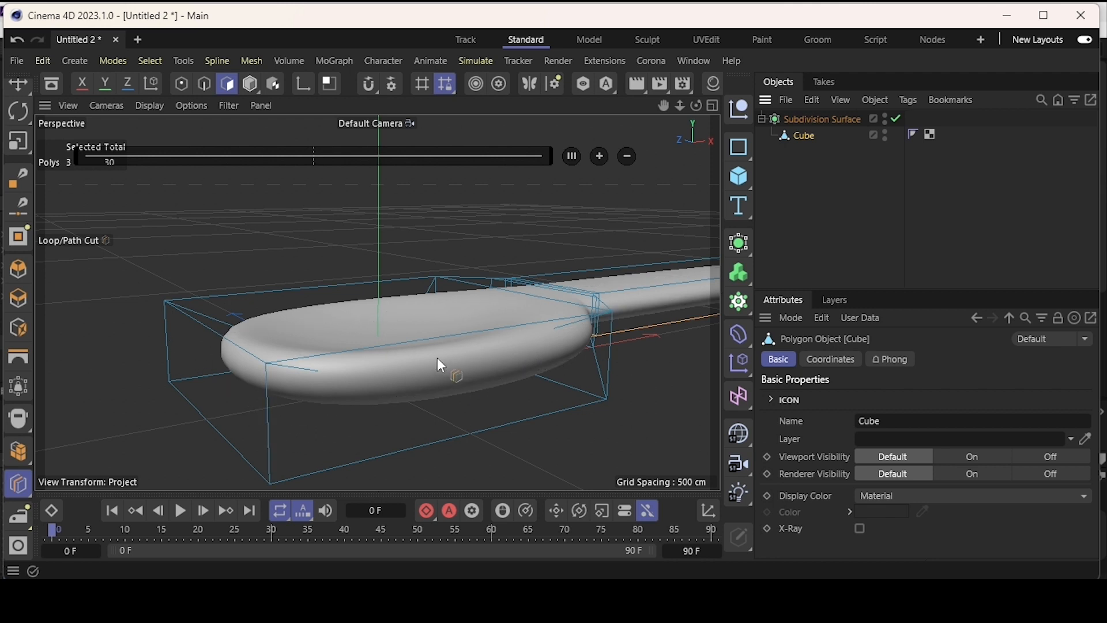
scroll(24, 151, up, 4)
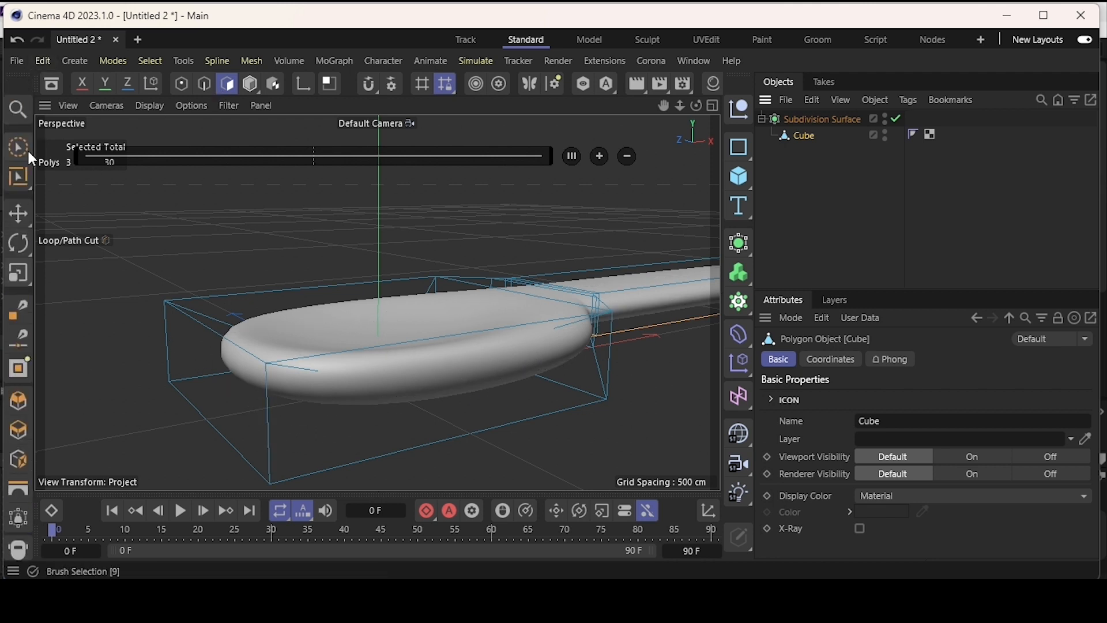
click(18, 213)
scroll(459, 380, down, 3)
alt+drag(468, 406, 431, 406)
click(430, 430)
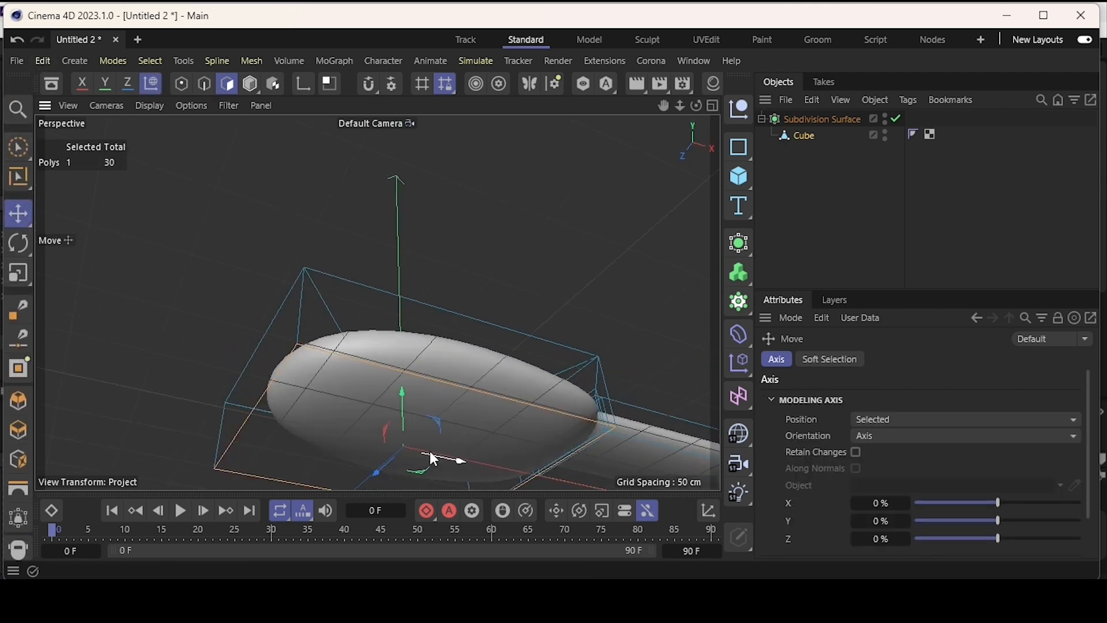
scroll(471, 330, down, 3)
mouse_move(389, 322)
mouse_down()
mouse_move(388, 354)
mouse_move(421, 299)
mouse_move(383, 403)
mouse_move(497, 257)
mouse_move(425, 306)
mouse_move(396, 309)
mouse_up()
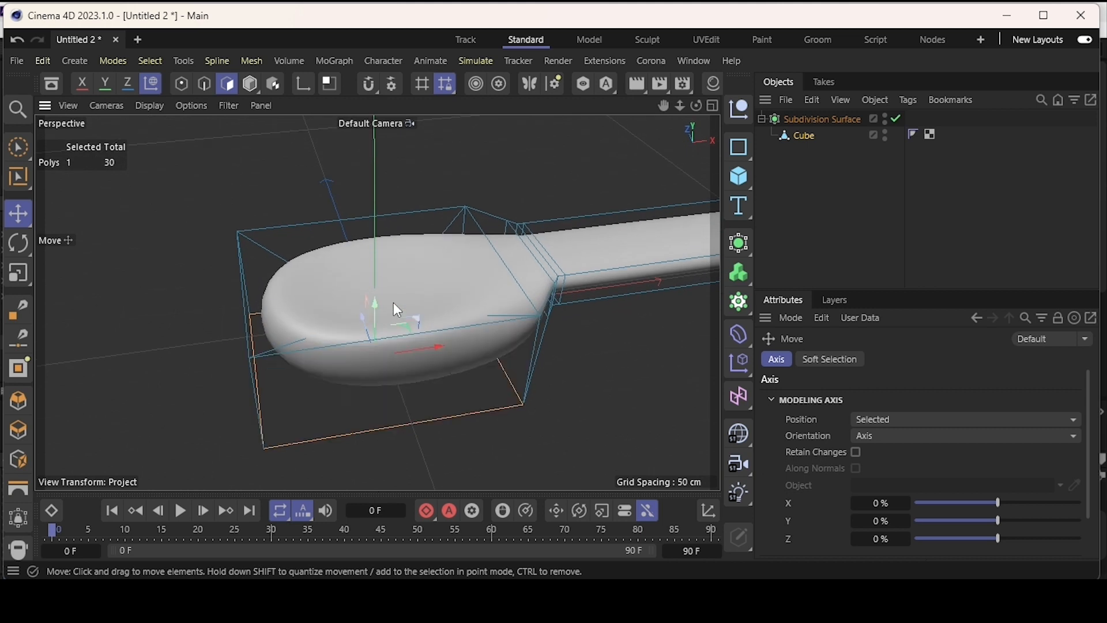
- Select the polygon on the inner floor of the spoon's bowl and adjust its position to shape the hollow
click(389, 290)
alt+drag(393, 248, 426, 274)
drag(452, 318, 470, 277)
alt+drag(383, 323, 256, 288)
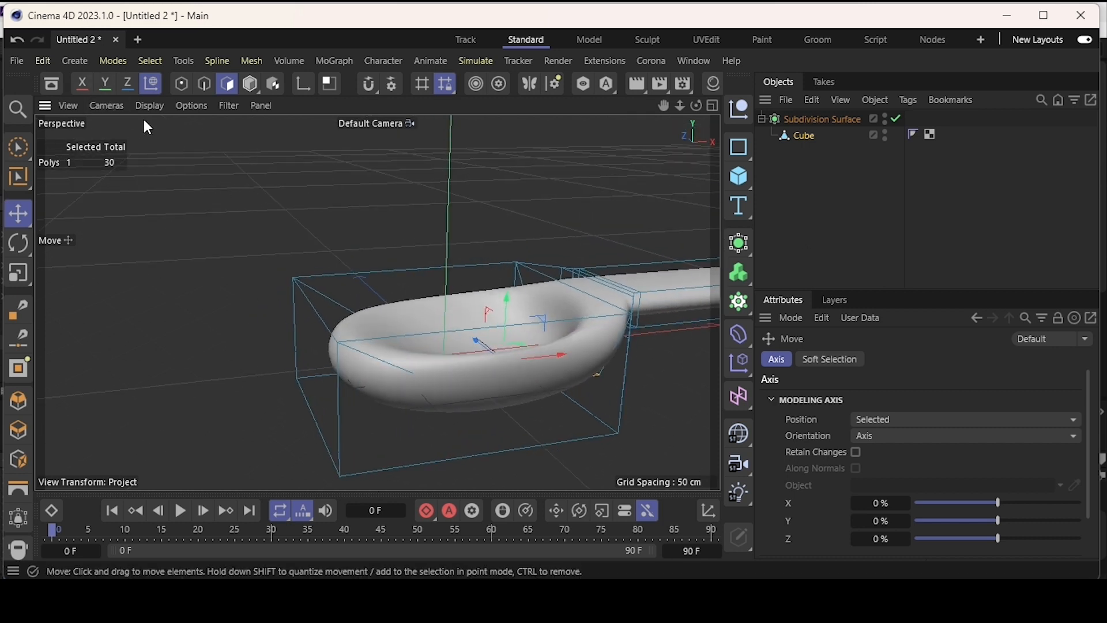
- In Edges mode, select the upper edge at the bowl's front tip and move it down to slope the rim
click(206, 83)
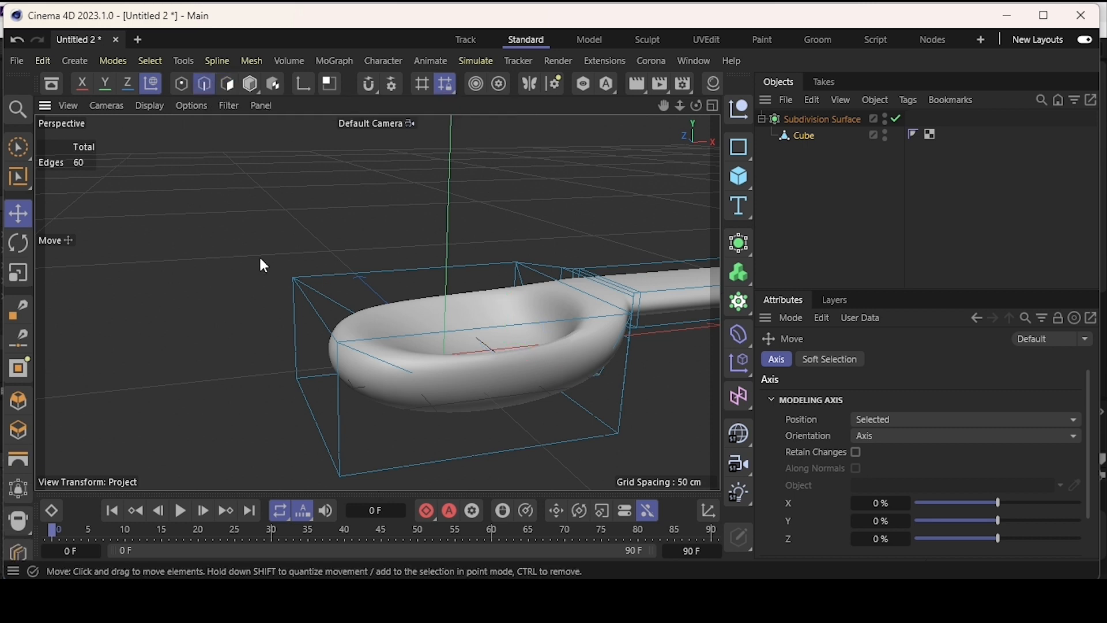
click(313, 316)
drag(307, 236, 310, 341)
alt+drag(428, 353, 456, 355)
scroll(518, 310, up, 8)
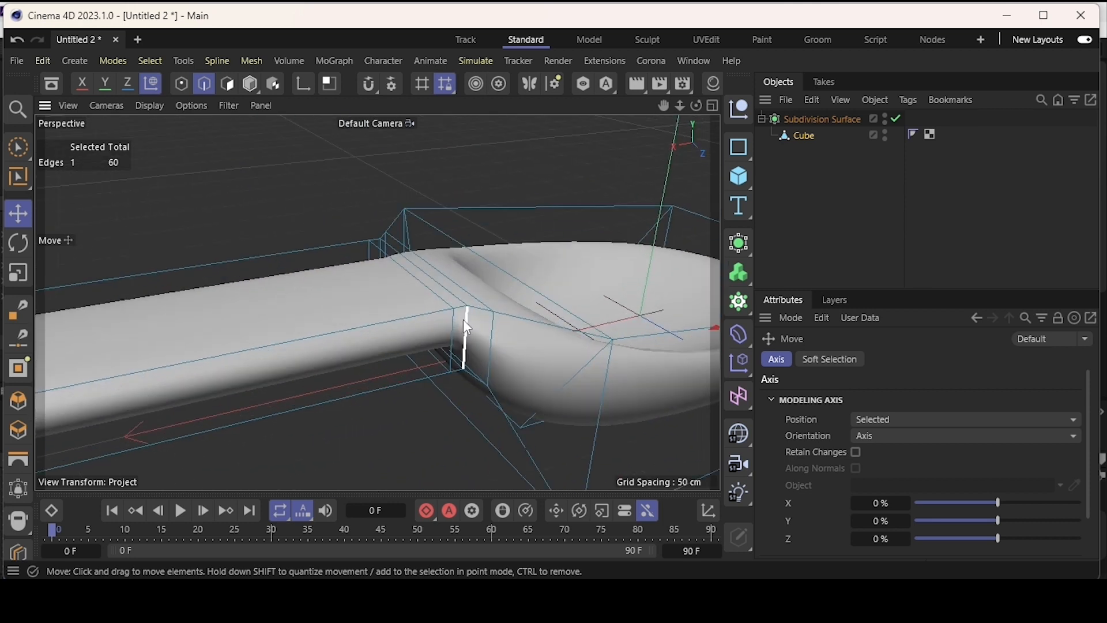
scroll(460, 324, down, 8)
- In Polygons mode, select the side polygons along one side of the handle and neck and move them sideways
click(228, 83)
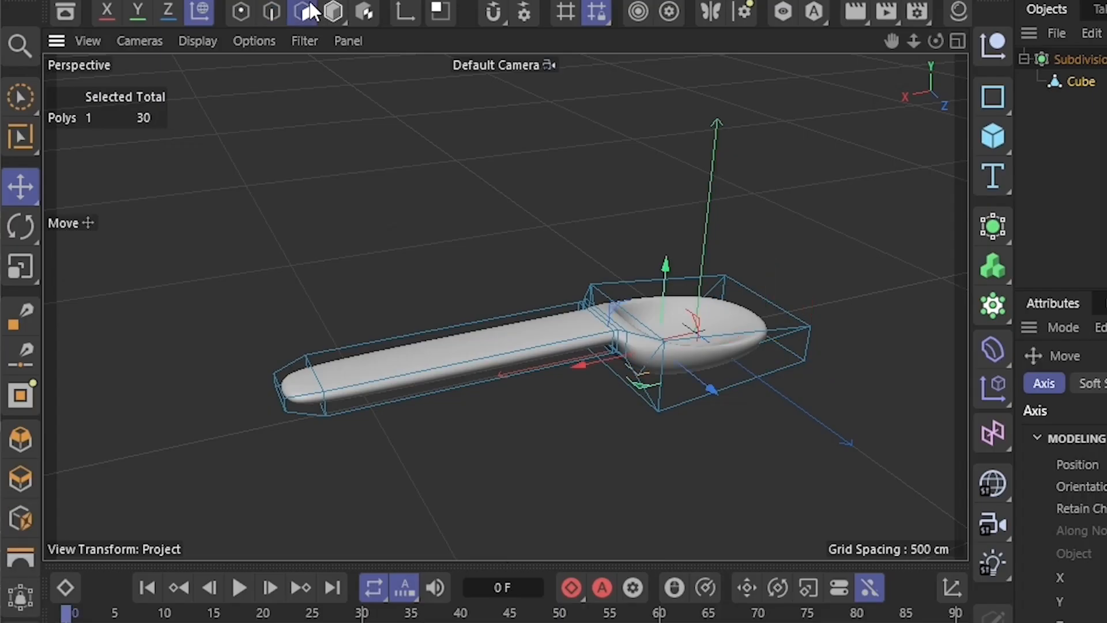
scroll(604, 369, up, 6)
click(619, 441)
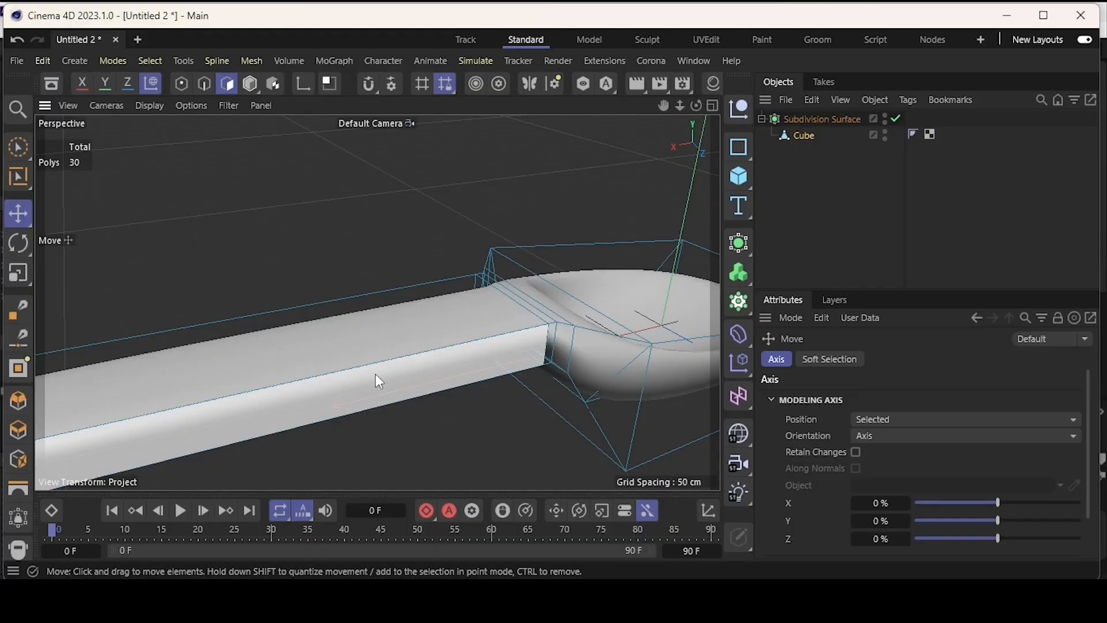
click(374, 391)
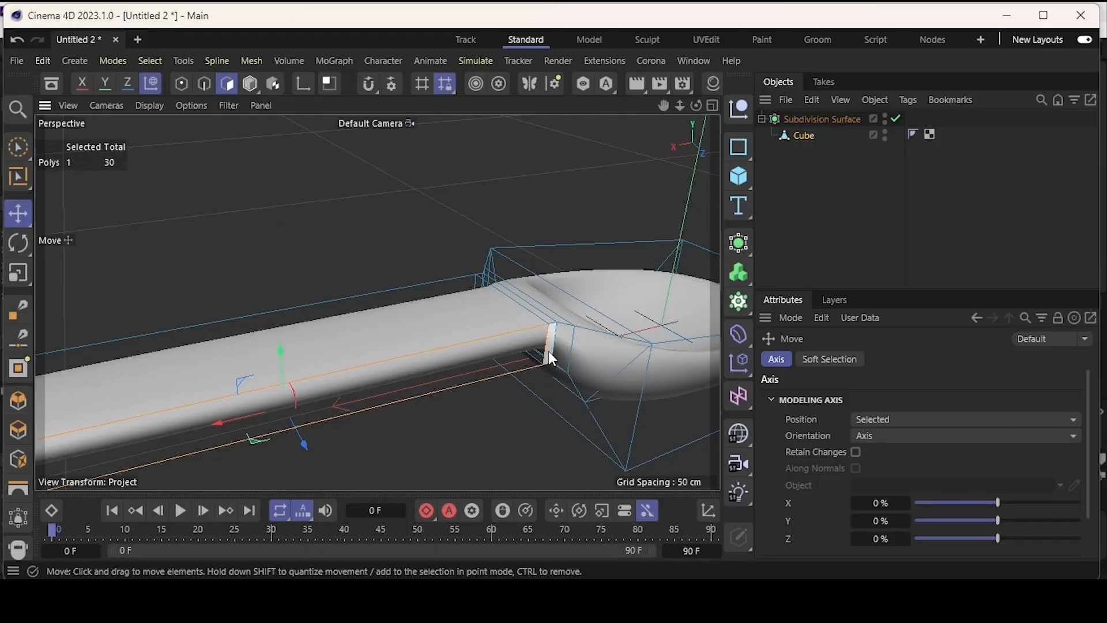
shift+click(550, 353)
shift+click(563, 354)
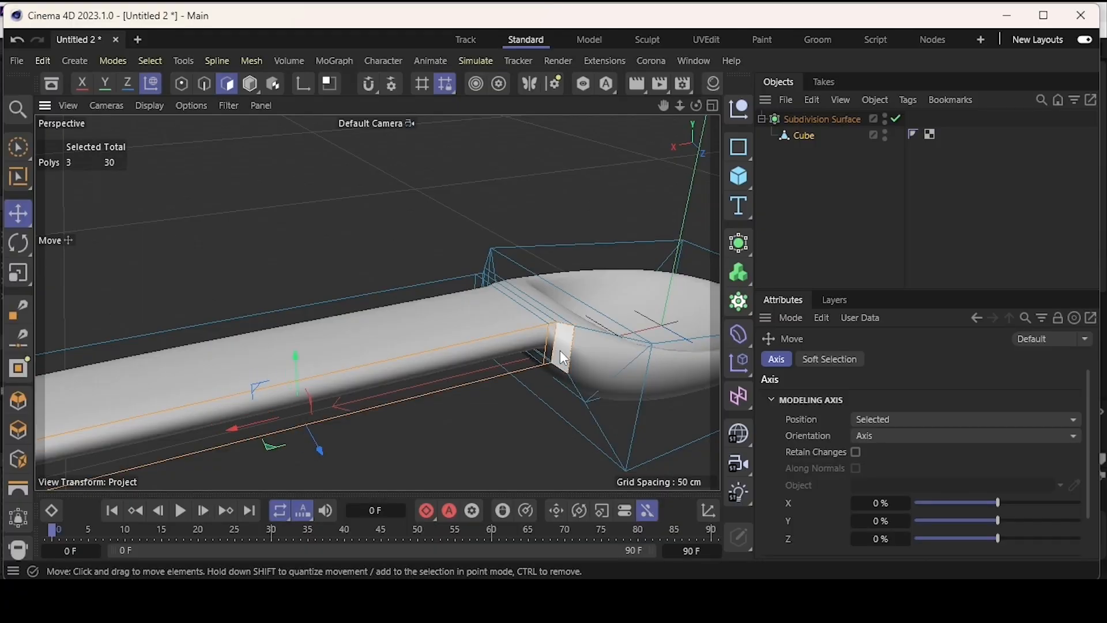
scroll(560, 351, down, 5)
alt+drag(560, 351, 545, 385)
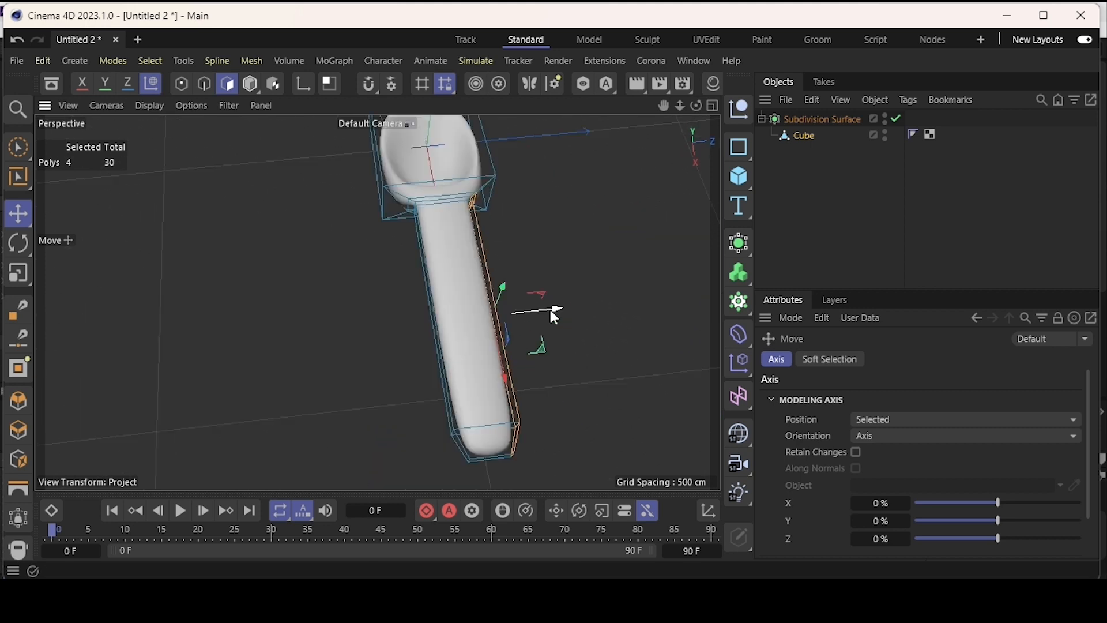
drag(550, 311, 643, 266)
- Select the matching polygons along the opposite side of the handle and neck and move them sideways
scroll(283, 294, up, 5)
scroll(285, 295, up, 5)
ctrl+click(272, 350)
shift+click(411, 323)
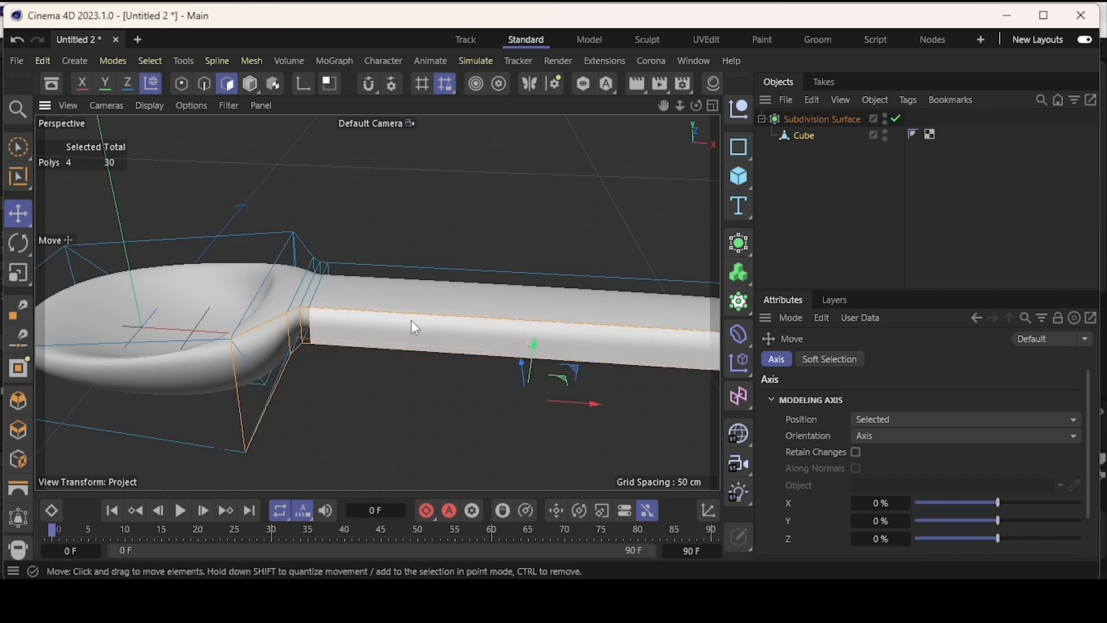
scroll(413, 321, down, 4)
scroll(655, 326, up, 2)
shift+click(635, 352)
alt+drag(634, 350, 663, 396)
drag(473, 297, 408, 301)
drag(487, 321, 495, 335)
- Select one more polygon of the spoon mesh and reposition it with the Move tool
alt+drag(490, 337, 506, 360)
click(511, 419)
alt+drag(532, 412, 533, 449)
drag(396, 473, 413, 537)
- Switch to Model mode, deselect everything and inspect the finished spoon
scroll(393, 447, down, 5)
scroll(359, 323, down, 6)
alt+drag(451, 452, 216, 343)
click(370, 231)
click(250, 85)
alt+drag(507, 205, 522, 411)
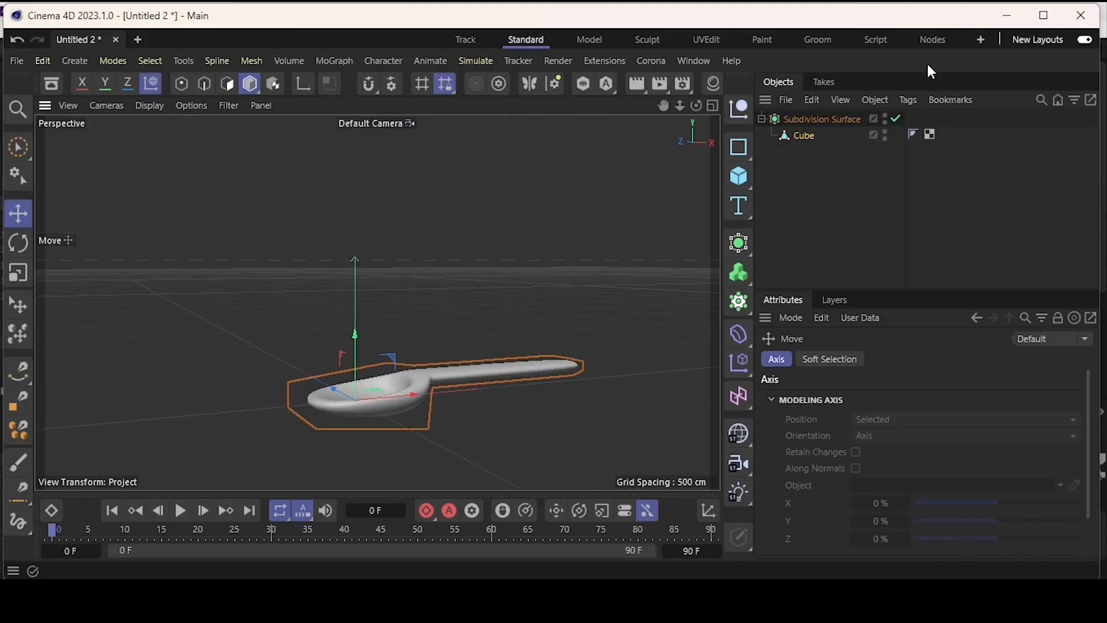
click(814, 168)
scroll(357, 355, down, 5)
scroll(355, 354, up, 5)
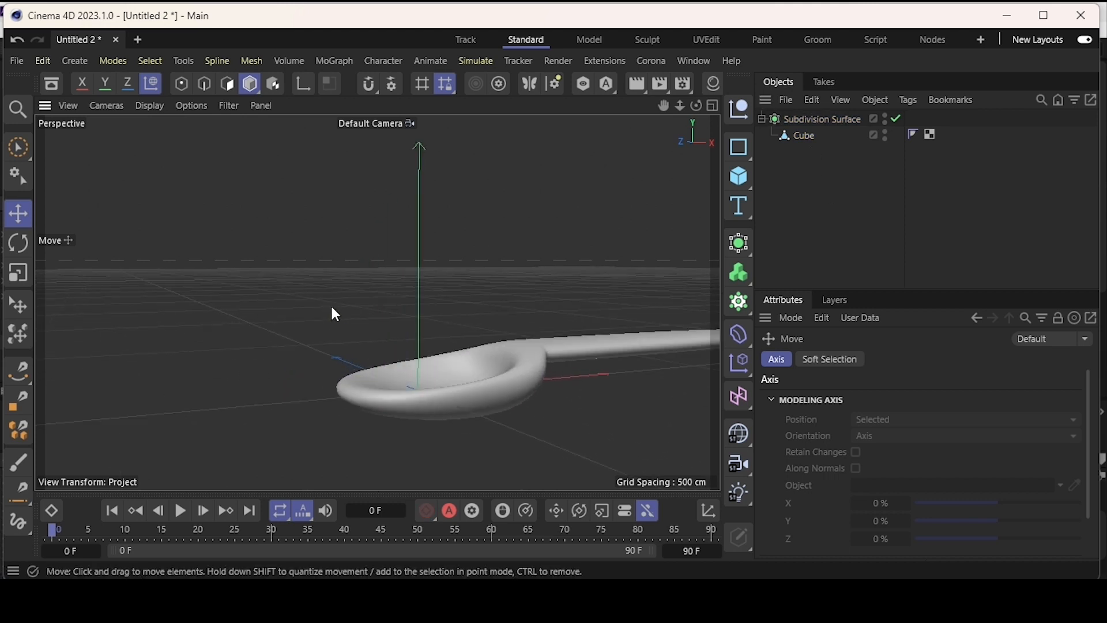
scroll(441, 361, down, 3)
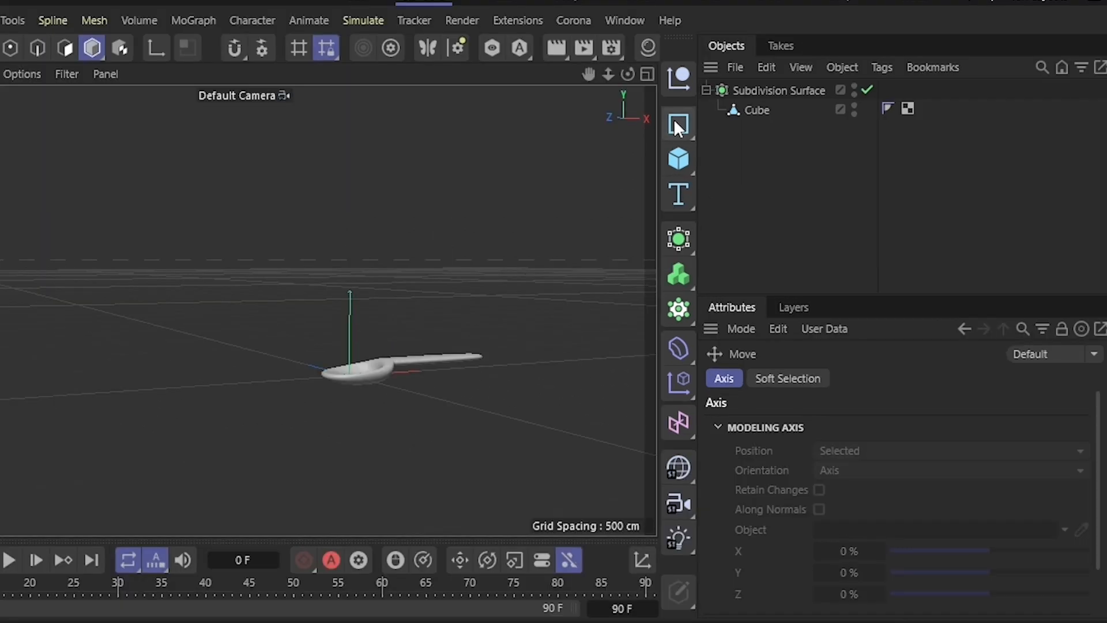
- Add an Arc spline and a Lathe generator, and make the Arc a child of the Lathe to form a dome
drag(678, 125, 750, 162)
scroll(320, 342, up, 4)
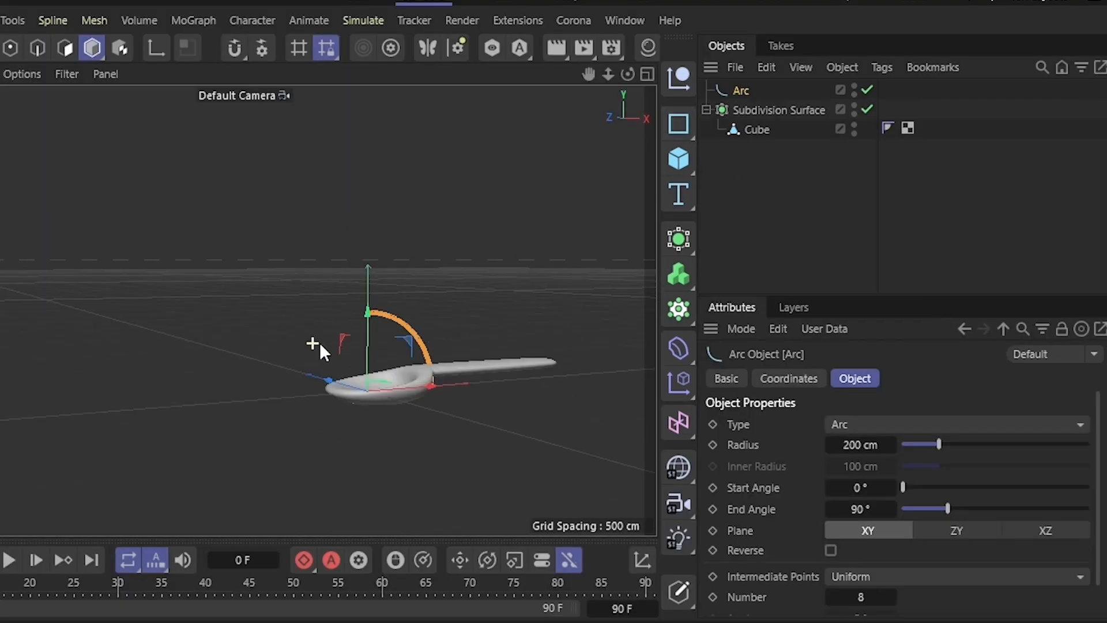
alt+drag(302, 394, 398, 430)
drag(671, 247, 904, 316)
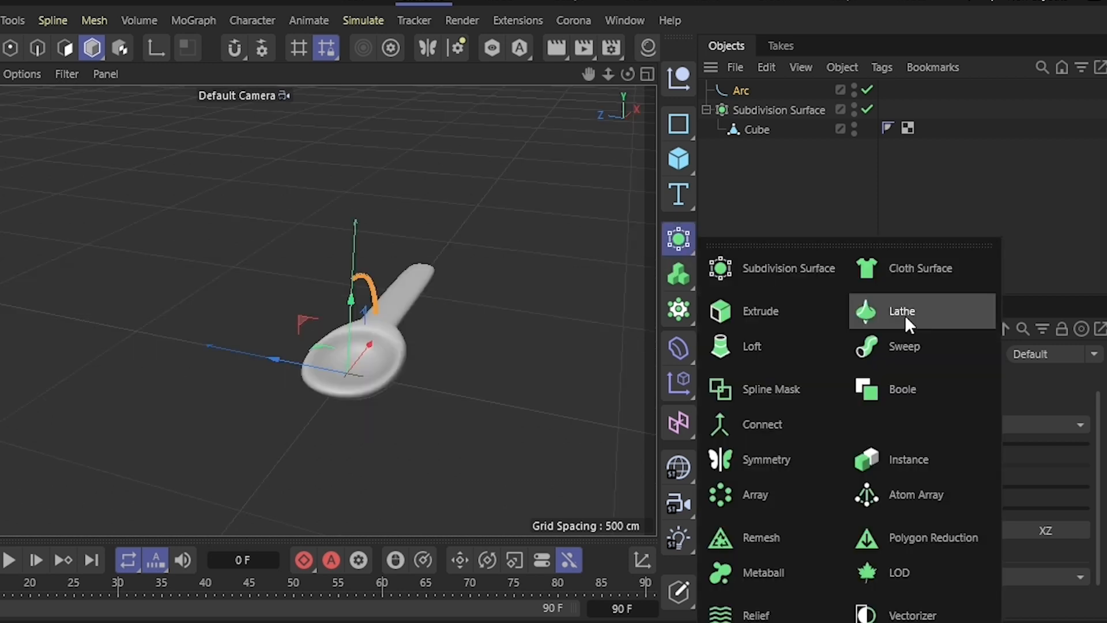
click(904, 313)
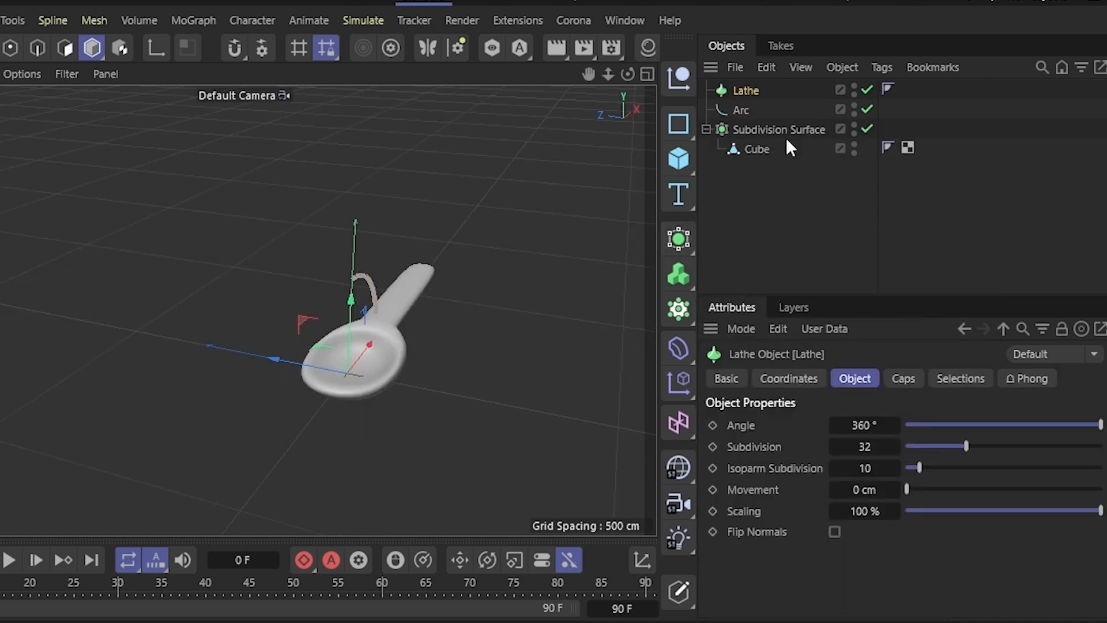
drag(741, 105, 757, 87)
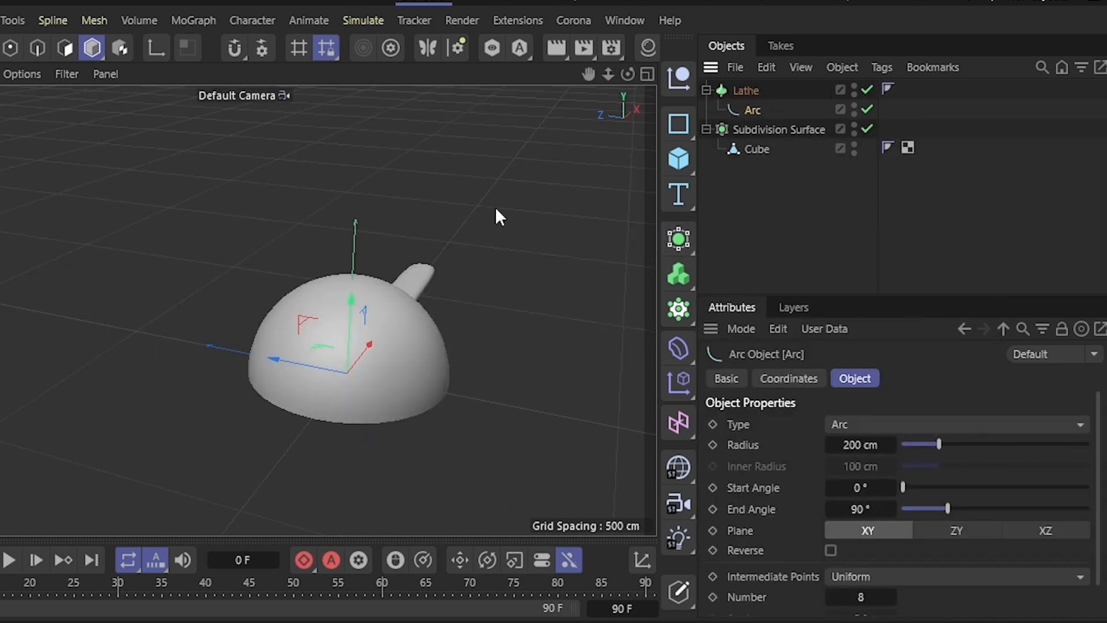
- Rotate the Lathe upside down into an open bowl, and move it up and sideways away from the spoon
alt+drag(336, 408, 231, 331)
click(748, 94)
key(r)
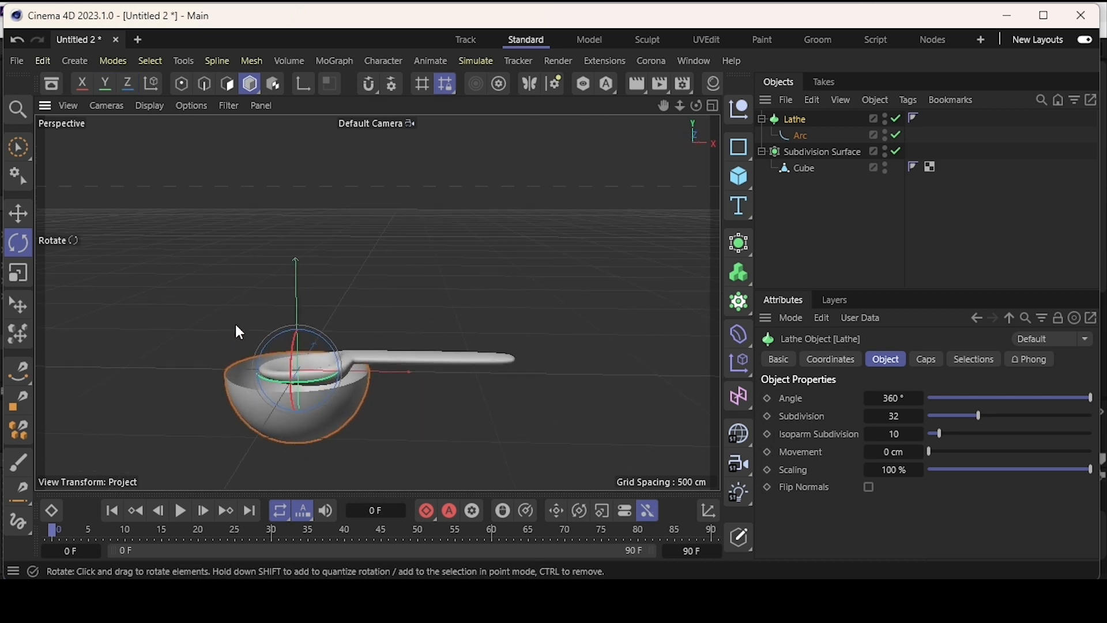
key(e)
drag(295, 314, 299, 254)
drag(360, 302, 282, 319)
scroll(275, 317, down, 3)
alt+middle_drag(275, 317, 450, 352)
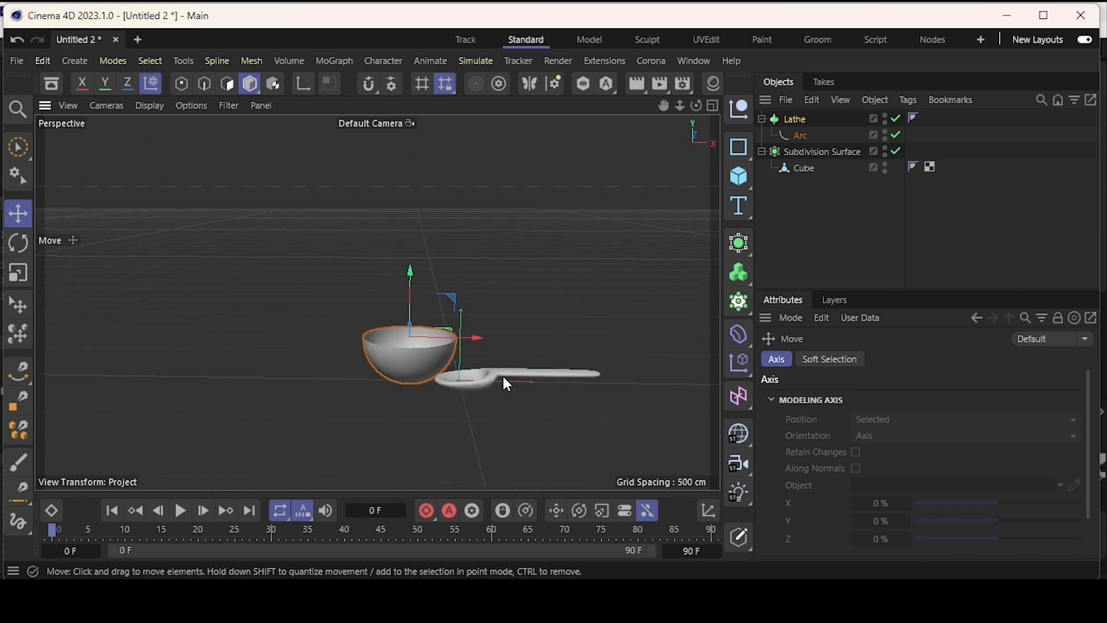
- Scale the Lathe bowl up to about twice its size and raise it about 236 cm
key(t)
drag(516, 326, 596, 323)
key(e)
drag(412, 272, 426, 217)
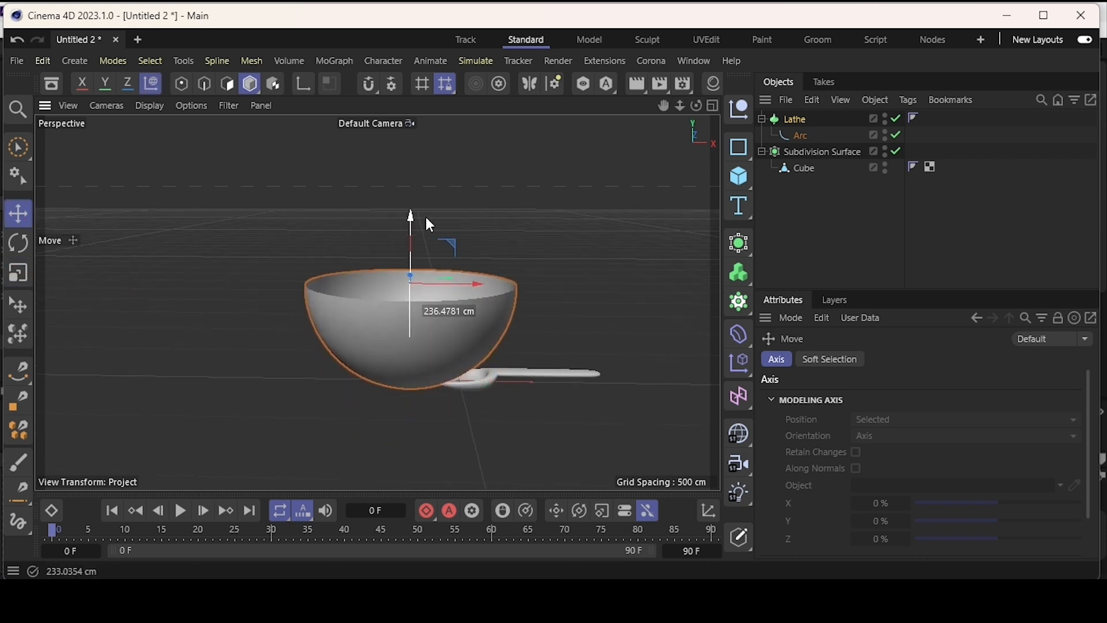
scroll(438, 244, up, 1)
alt+drag(465, 326, 458, 282)
scroll(375, 302, down, 5)
alt+drag(376, 301, 399, 278)
- Move the whole spoon to the bowl's rim using its Subdivision Surface parent, and activate Rotate for that parent
click(784, 151)
drag(455, 320, 420, 326)
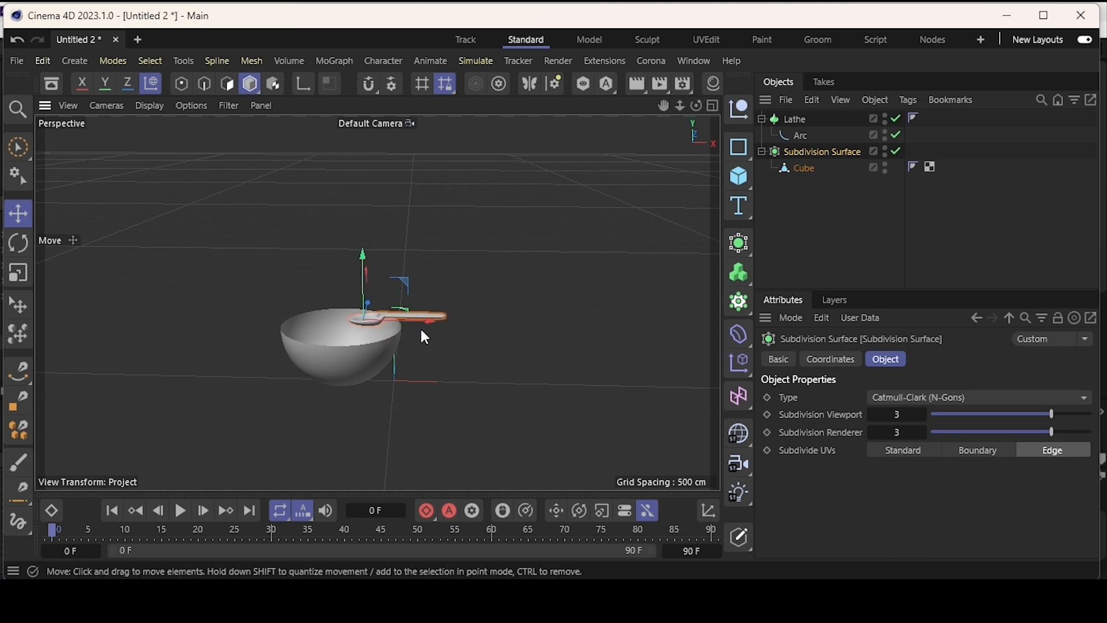
key(r)
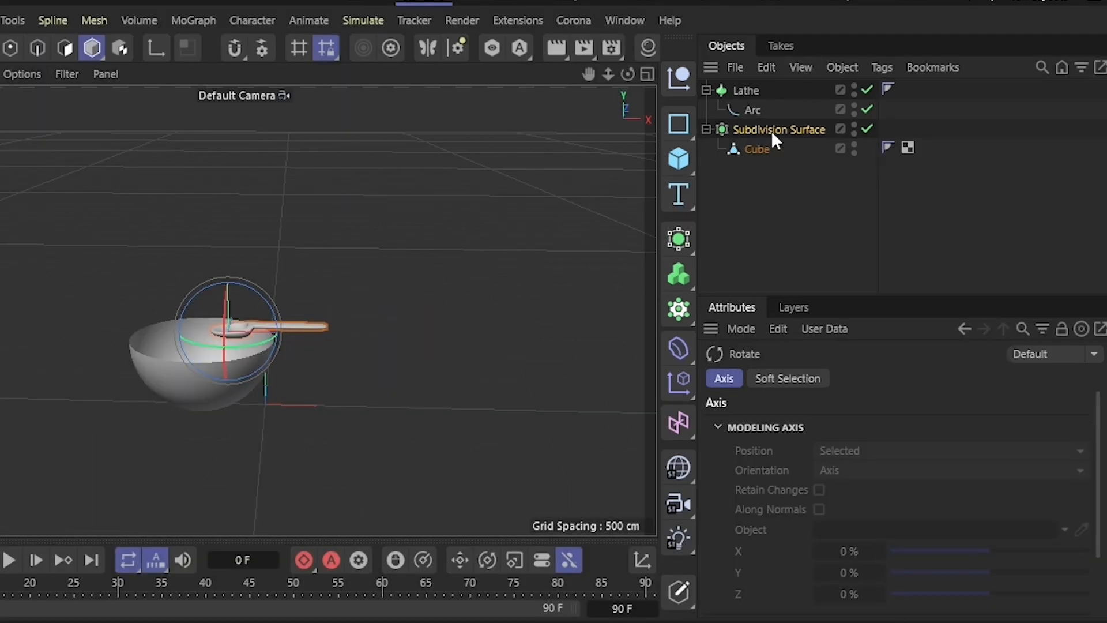
click(766, 149)
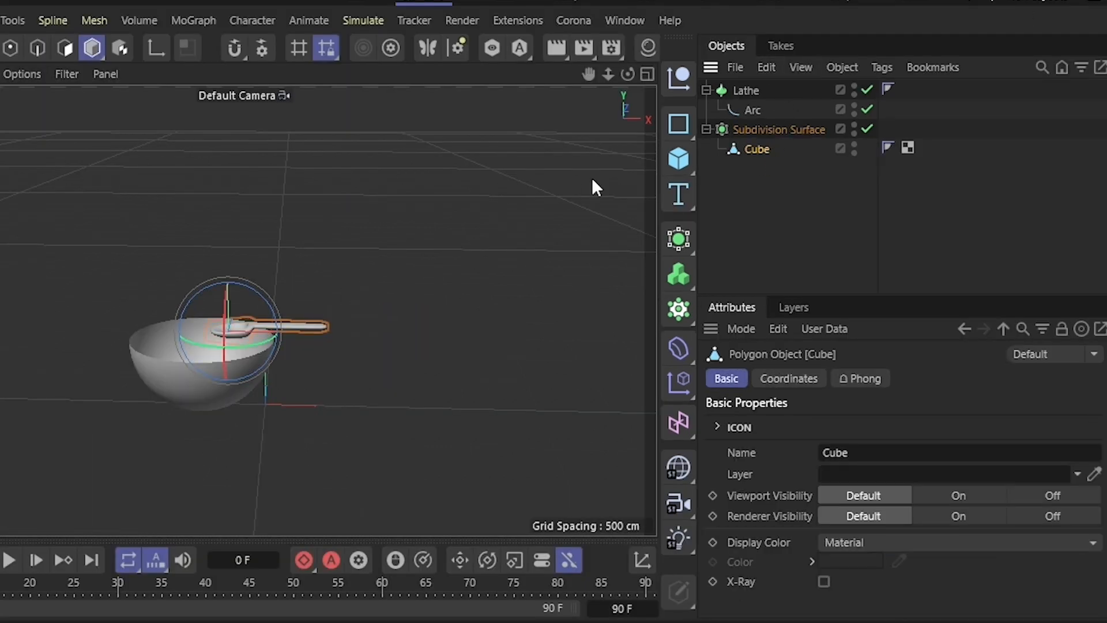
click(752, 126)
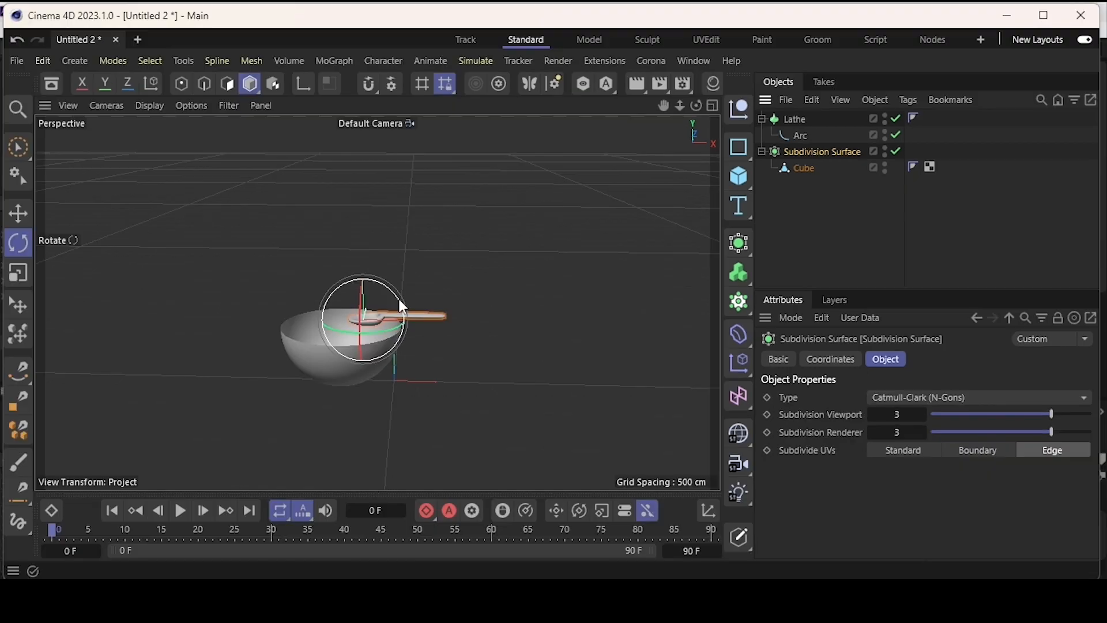
- Tilt the spoon so its handle angles up over the bowl's rim, and move it down and sideways into the bowl
drag(277, 312, 252, 304)
key(e)
drag(363, 275, 396, 336)
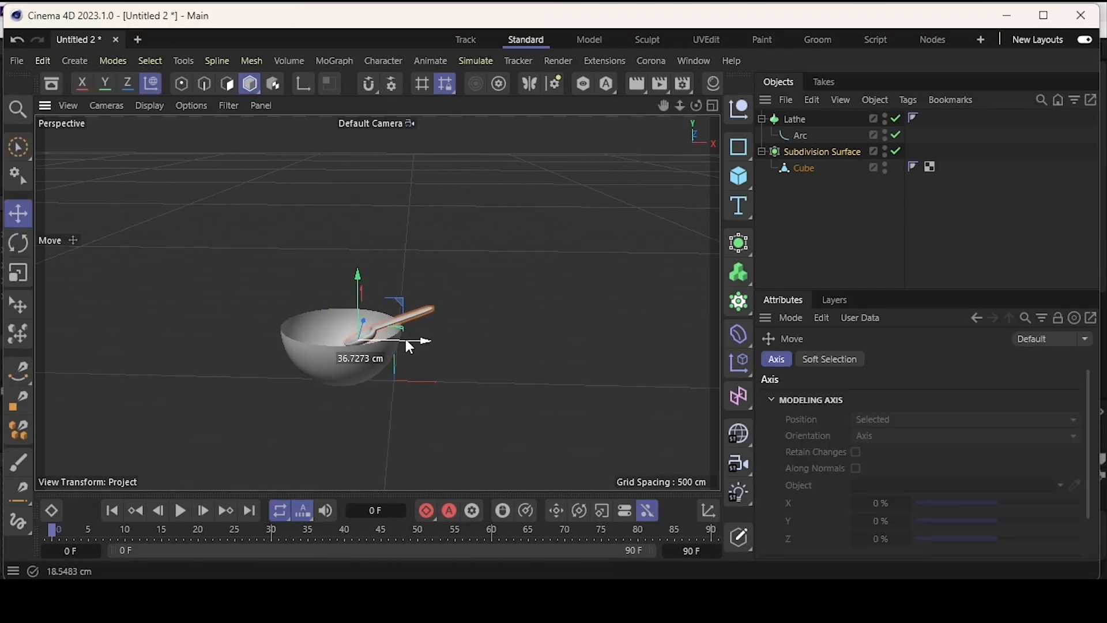
scroll(331, 319, up, 5)
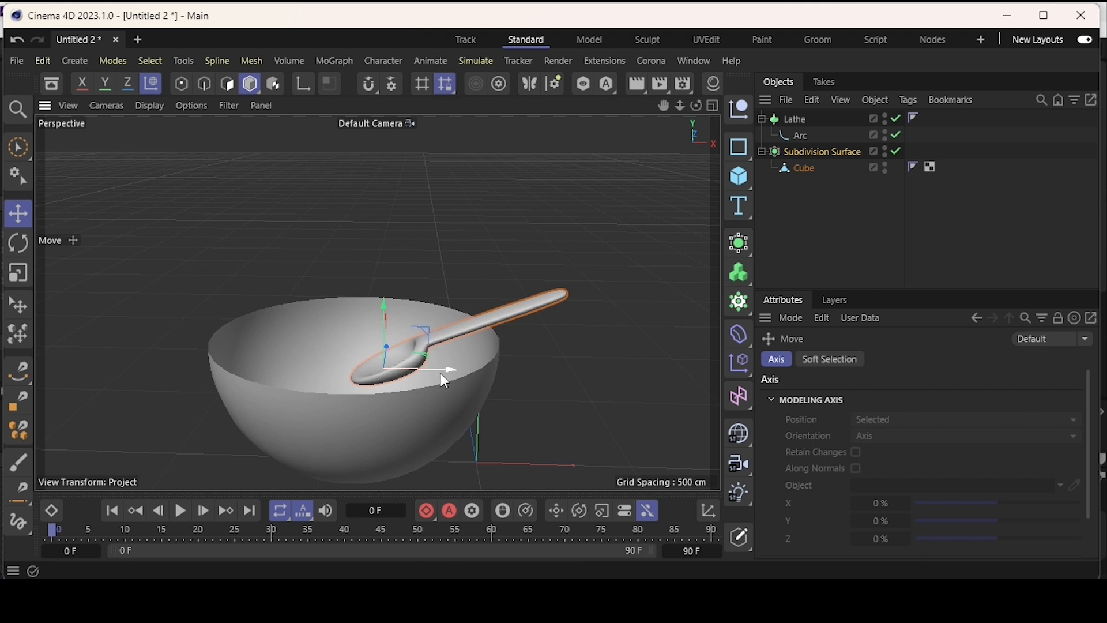
- Tilt the spoon more steeply and reposition it inside the bowl so its handle leans on the rim
drag(440, 372, 407, 369)
drag(357, 321, 359, 343)
drag(416, 403, 403, 361)
key(r)
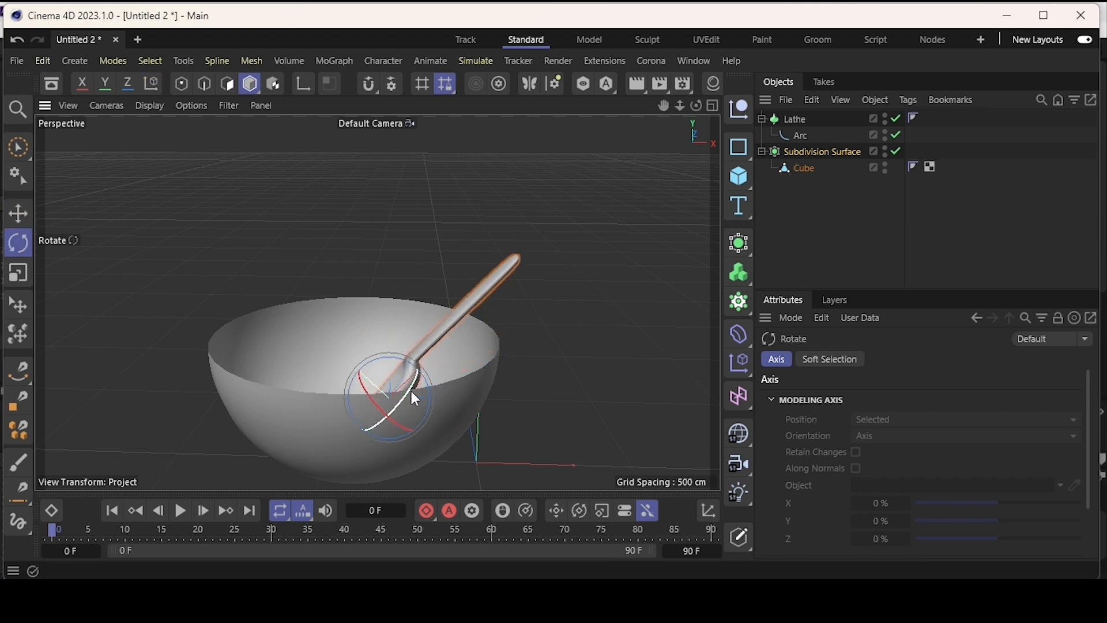
key(e)
drag(423, 403, 479, 416)
drag(426, 353, 429, 377)
scroll(449, 387, down, 3)
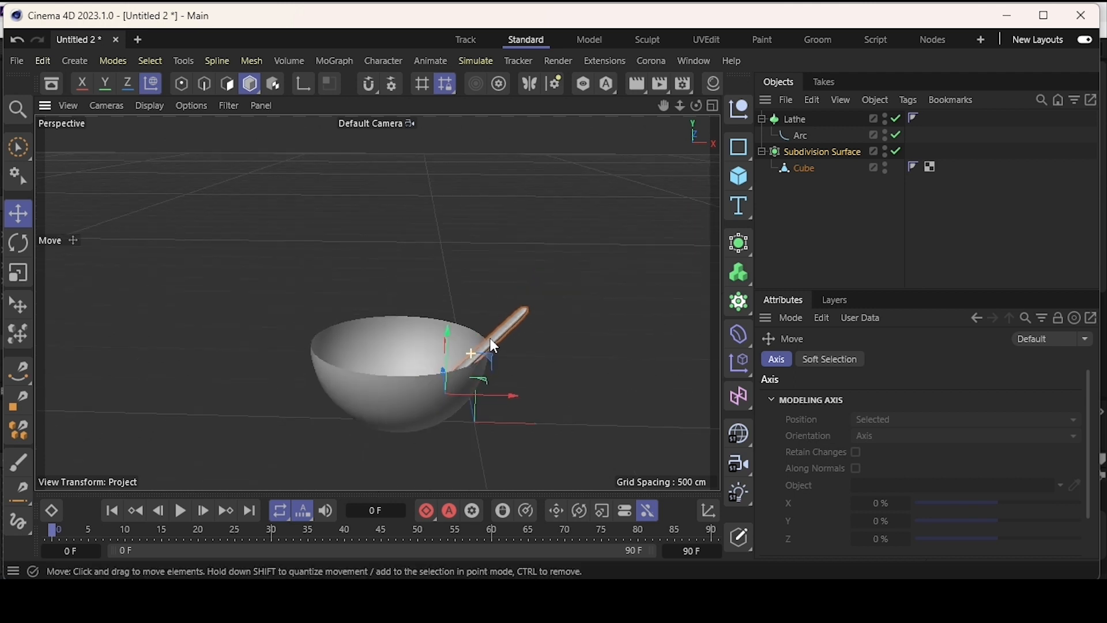
click(793, 119)
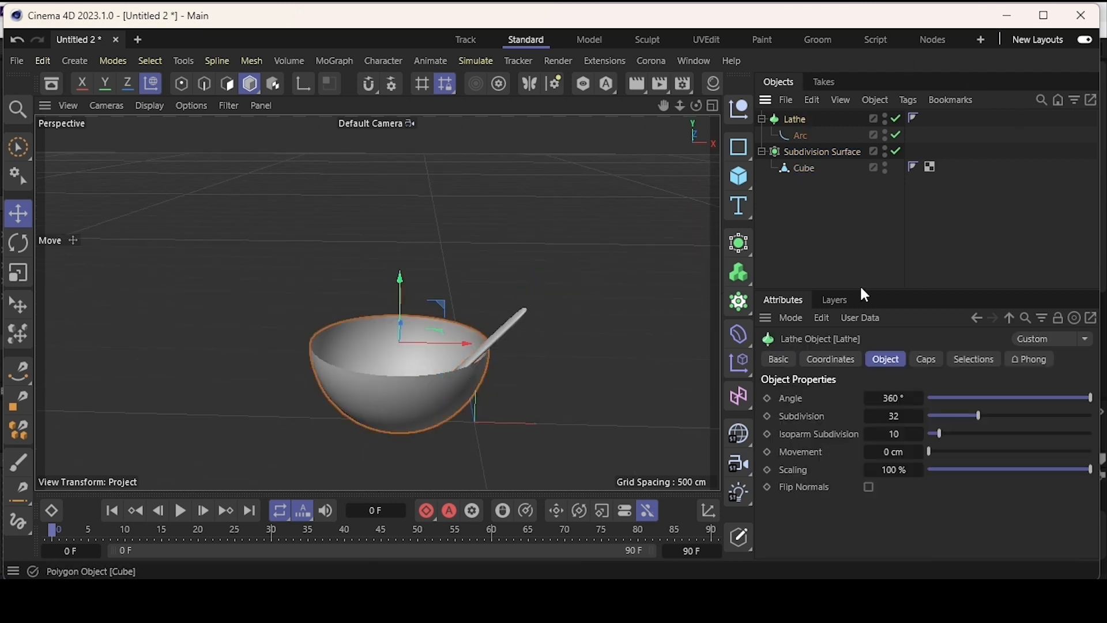
click(839, 359)
click(929, 359)
click(960, 360)
click(917, 360)
click(891, 362)
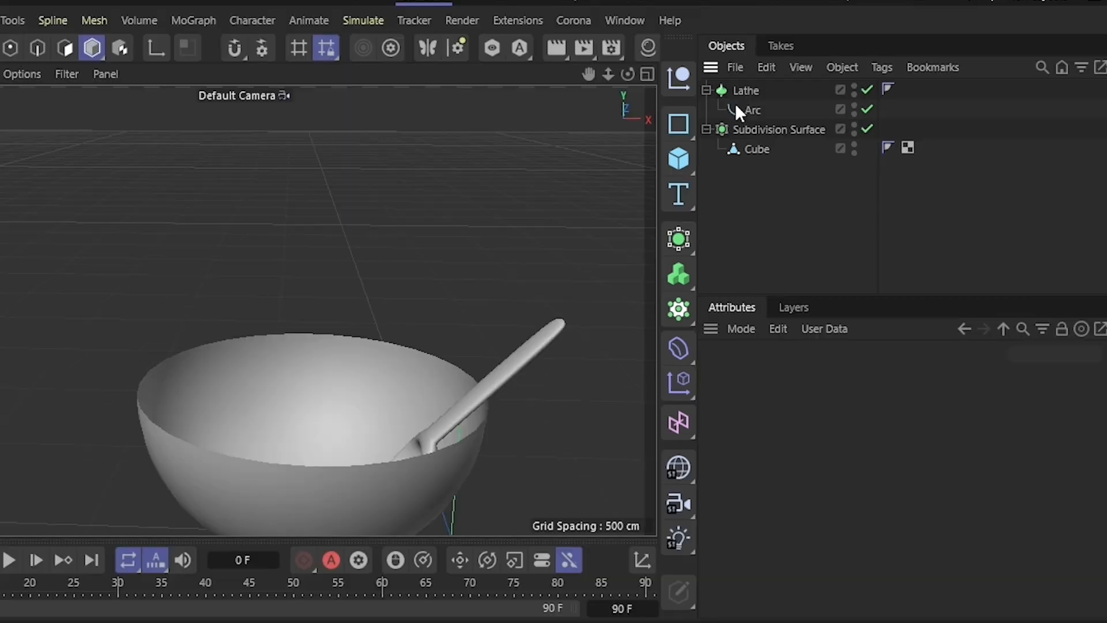
- Add a Cloth Surface generator and make the Lathe bowl its child
click(738, 91)
drag(691, 234, 891, 275)
drag(728, 106, 769, 87)
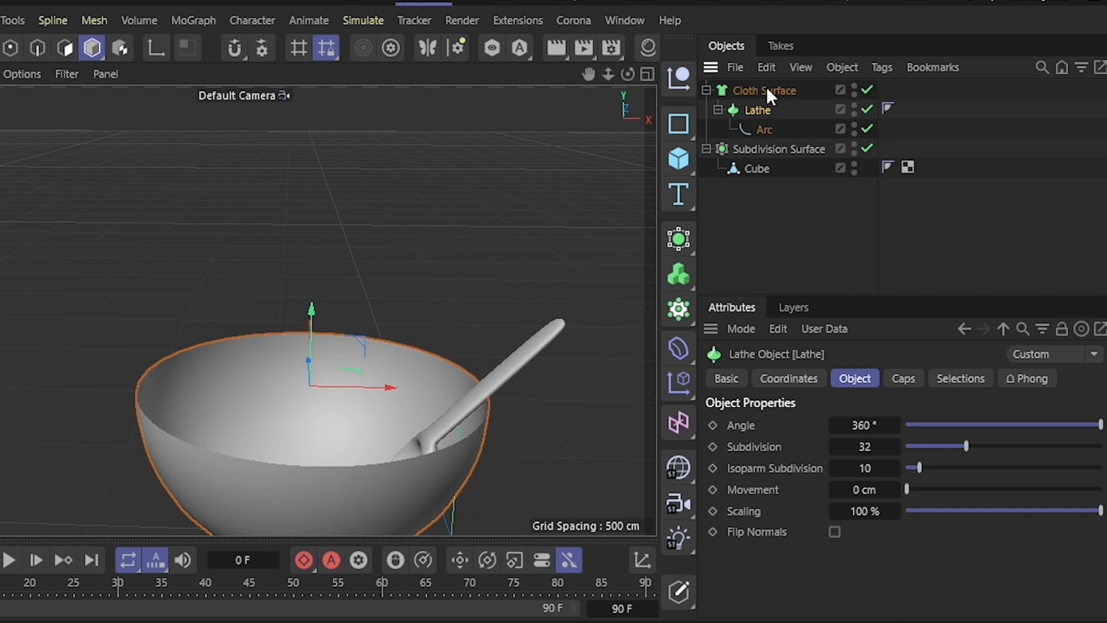
- Set the Cloth Surface's thickness to 15.81 cm and its subdivisions to 0
click(766, 90)
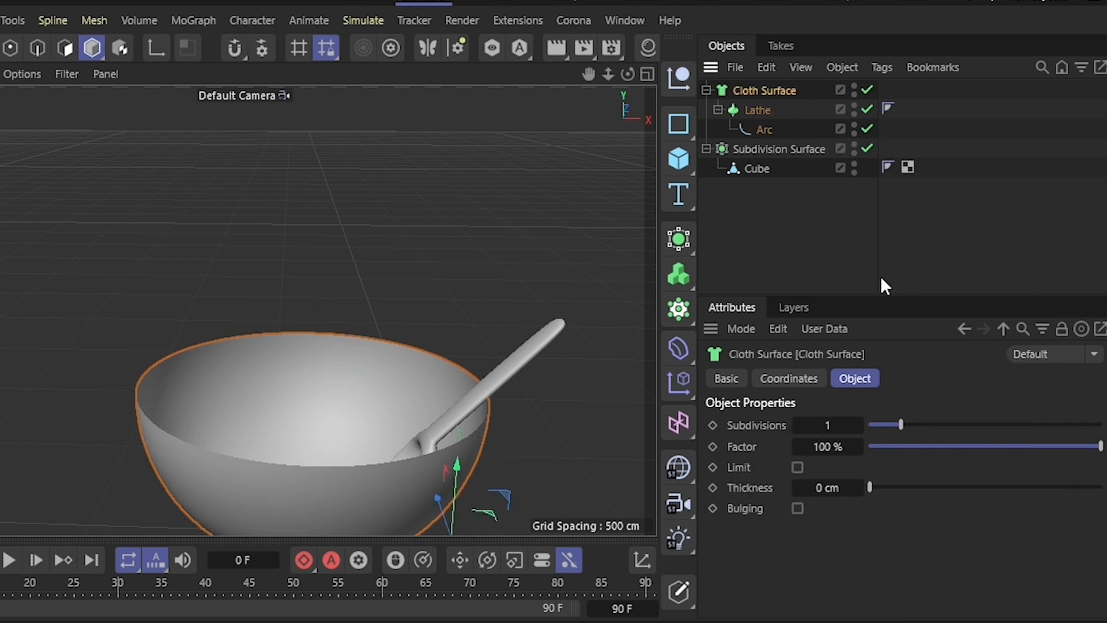
drag(844, 491, 773, 473)
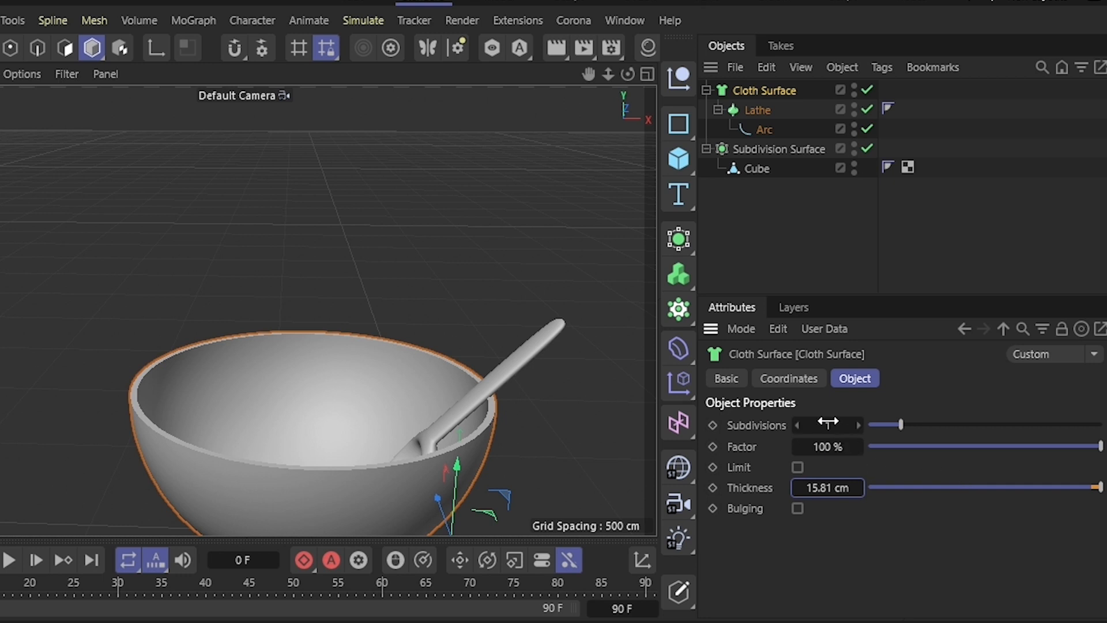
mouse_move(829, 422)
mouse_down()
mouse_move(819, 423)
mouse_move(828, 422)
mouse_up()
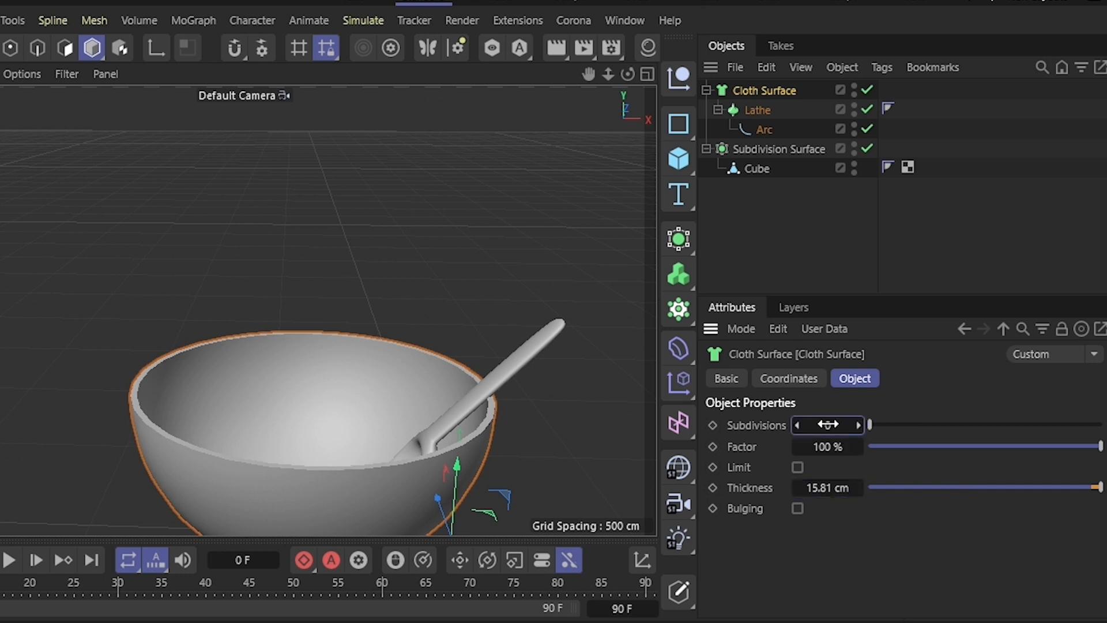
- Add a Subdivision Surface generator and make the Cloth Surface its child to smooth the bowl's rim
scroll(265, 393, up, 5)
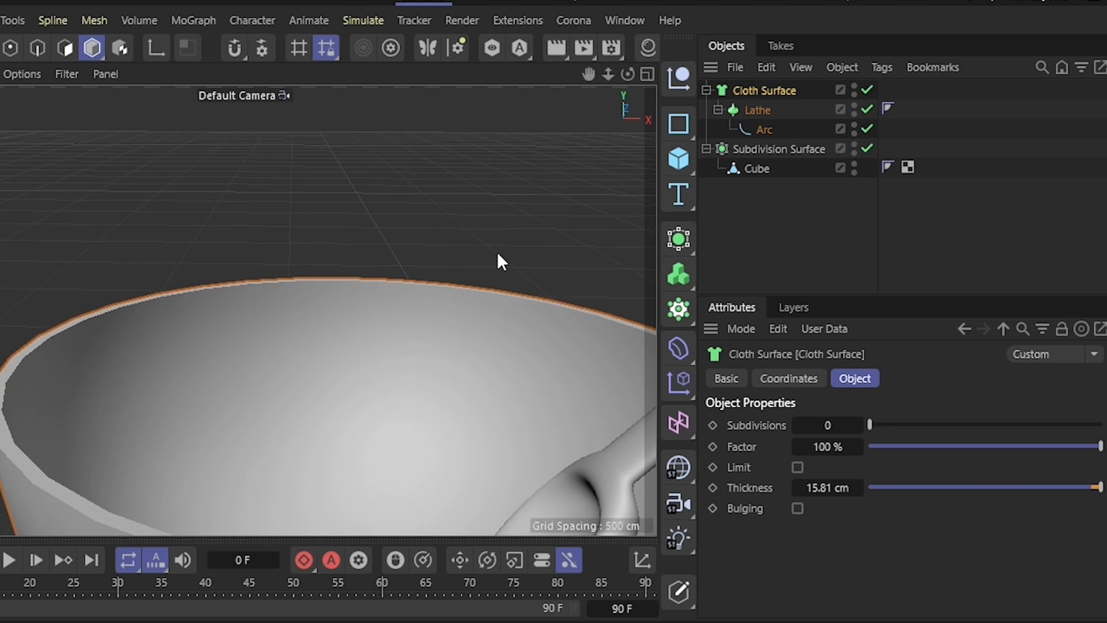
click(669, 237)
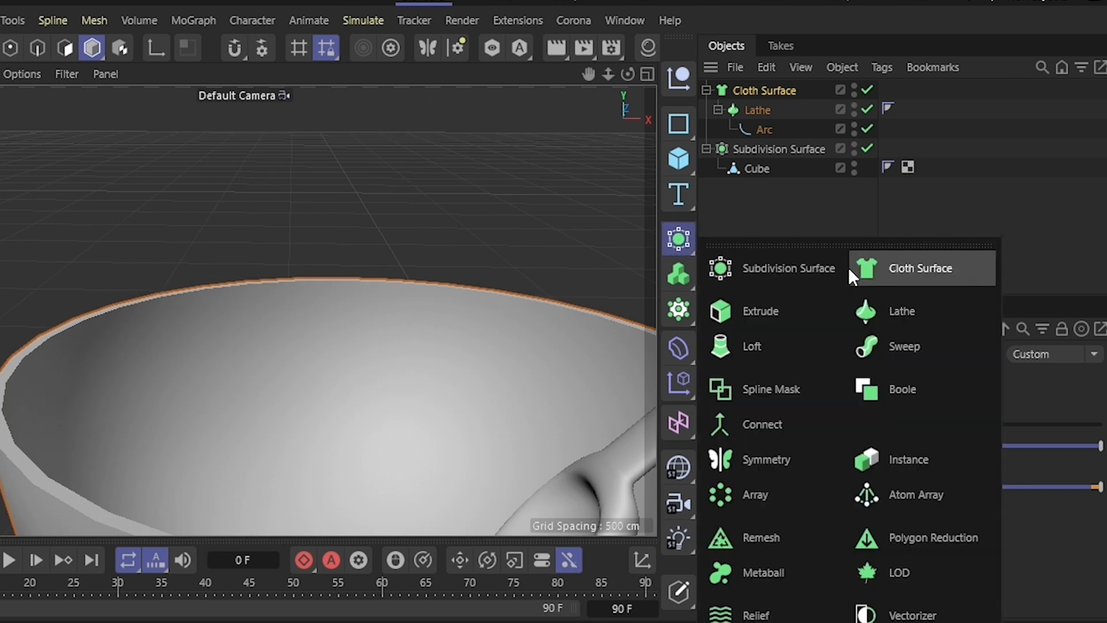
click(815, 271)
drag(783, 106, 784, 86)
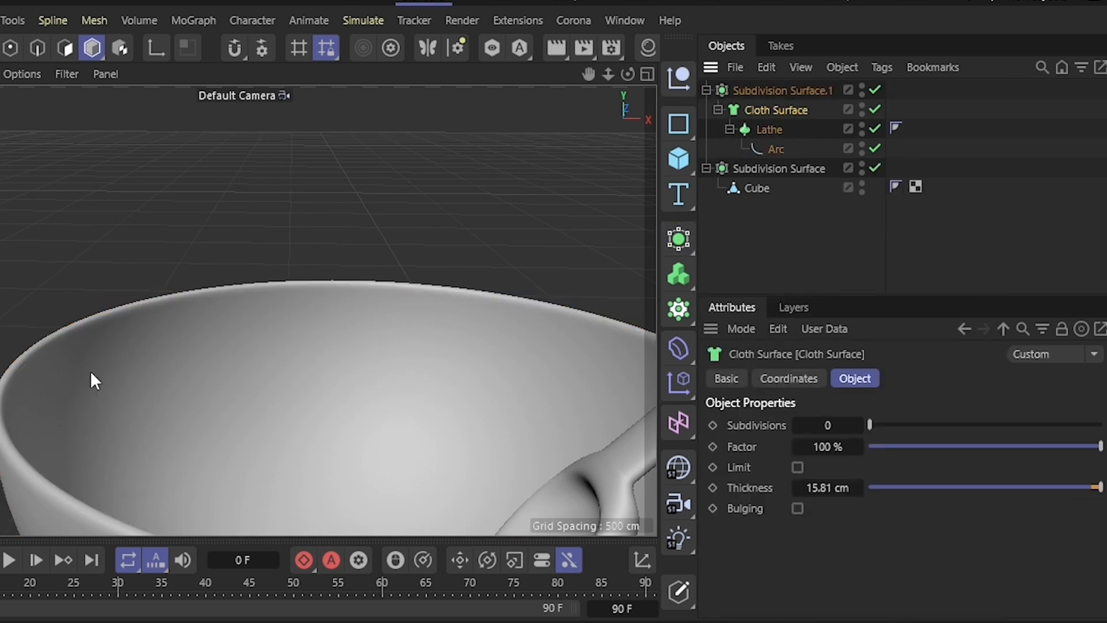
scroll(166, 346, down, 5)
alt+drag(120, 434, 256, 413)
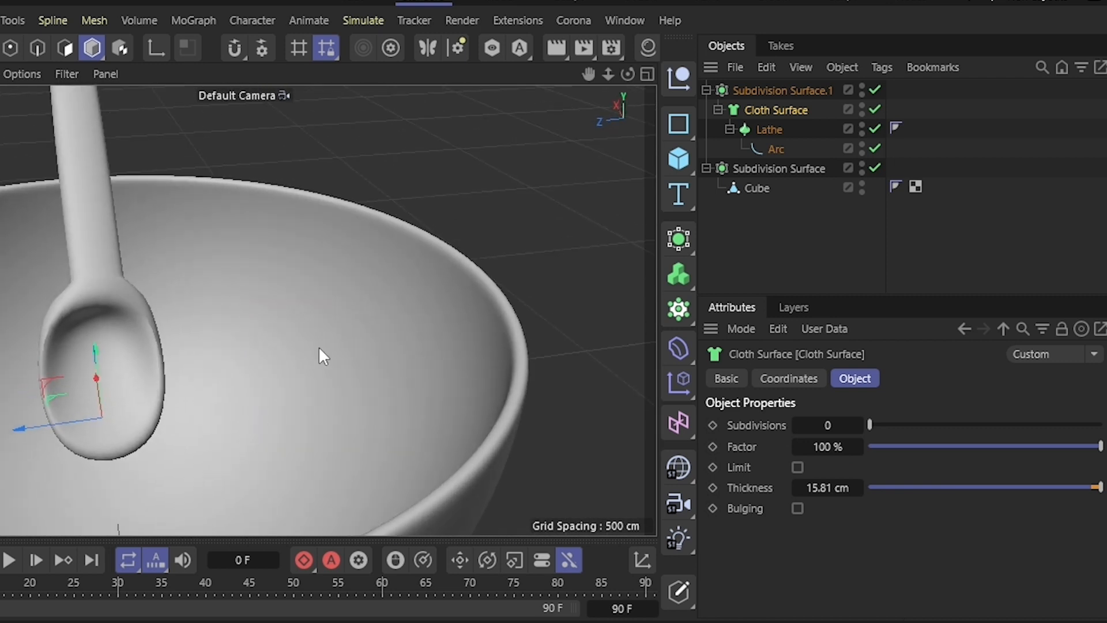
- Turn the bowl's Subdivision Surface off and on again to compare the rim with and without smoothing
click(875, 90)
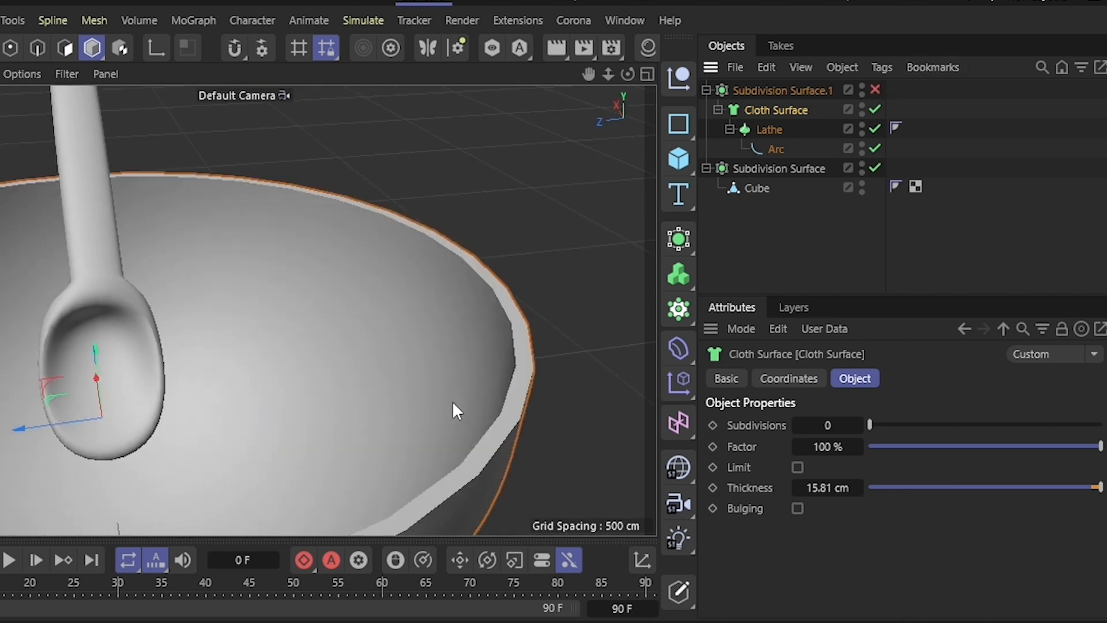
scroll(485, 371, down, 5)
click(875, 90)
scroll(466, 246, down, 5)
alt+drag(259, 349, 392, 424)
- Add a Plane and scale it up to about 6518 cm in width and height as a ground surface
click(691, 152)
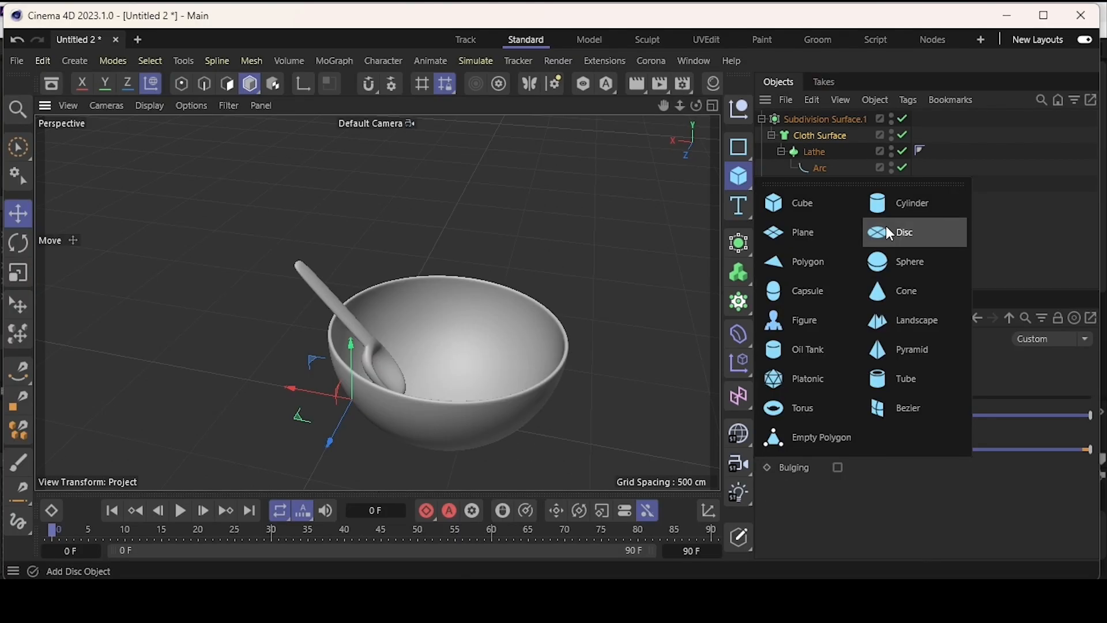
click(808, 237)
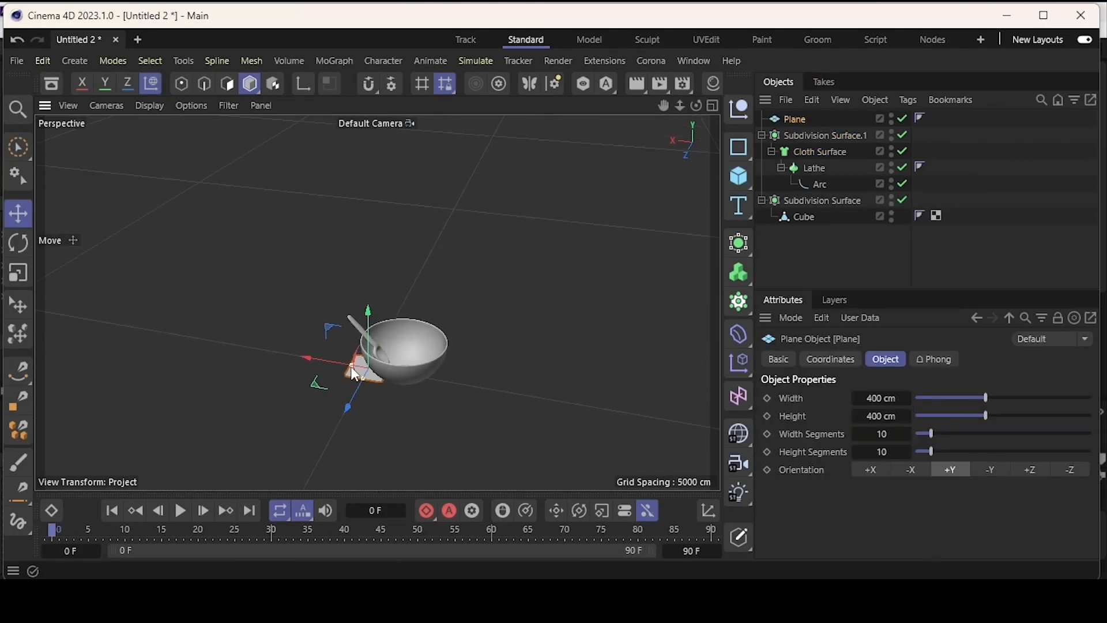
key(t)
drag(454, 342, 405, 345)
drag(363, 390, 351, 369)
- Move the Plane sideways until it is centred beneath the bowl
key(e)
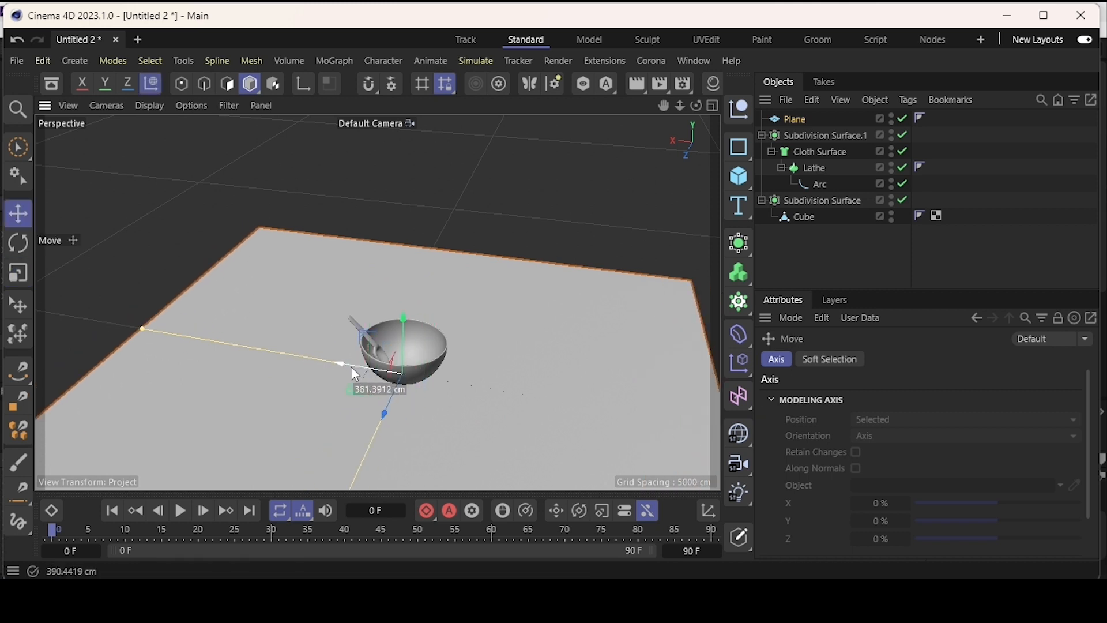
scroll(417, 353, up, 6)
alt+middle_drag(372, 399, 402, 323)
alt+middle_drag(509, 194, 478, 329)
alt+drag(482, 338, 364, 344)
alt+middle_drag(360, 339, 418, 391)
click(372, 439)
alt+drag(369, 443, 347, 480)
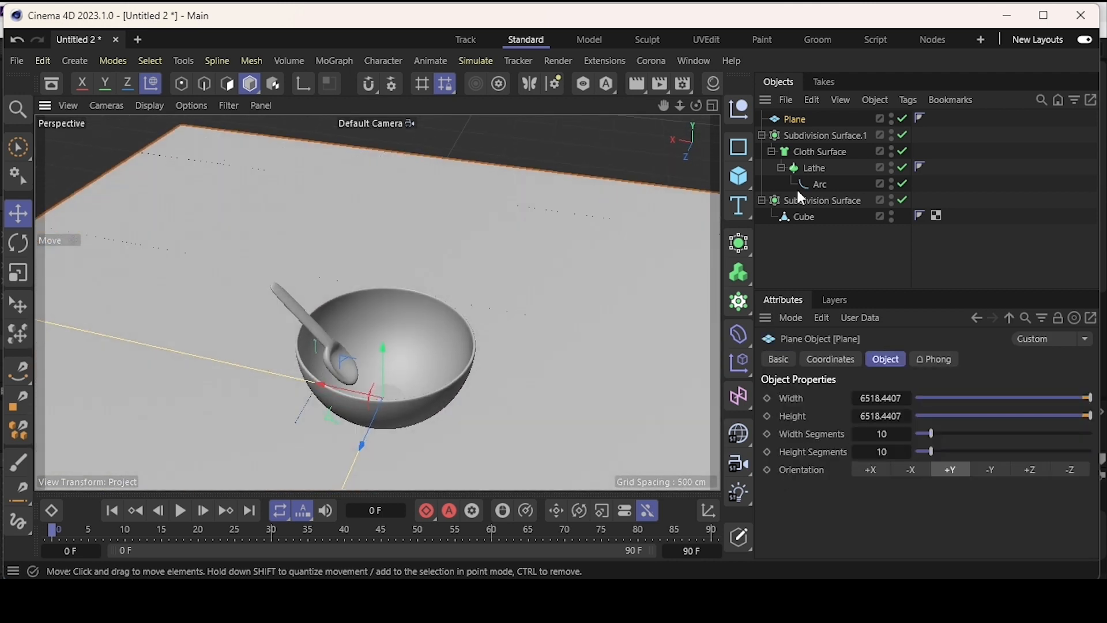
- Show the materials, create a new default material and apply it to the Plane
click(845, 216)
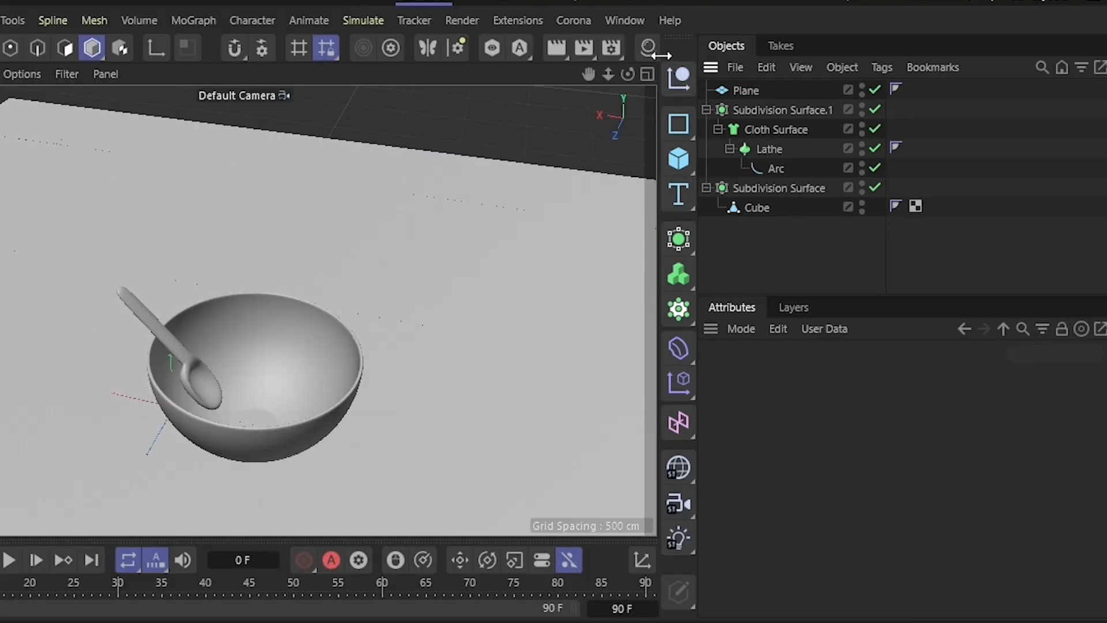
click(648, 47)
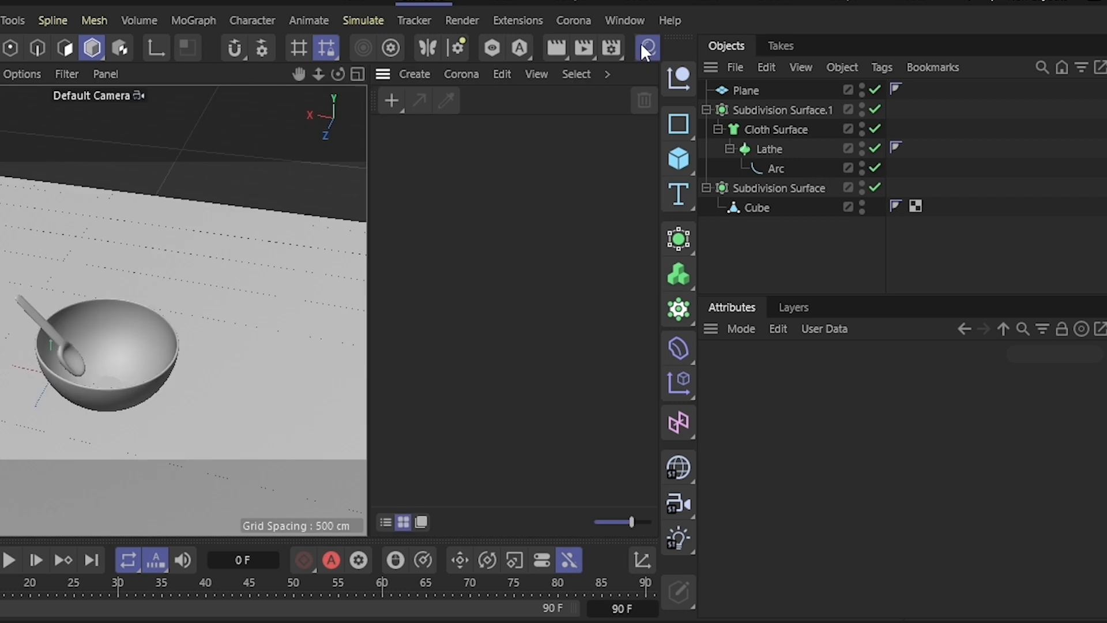
click(387, 100)
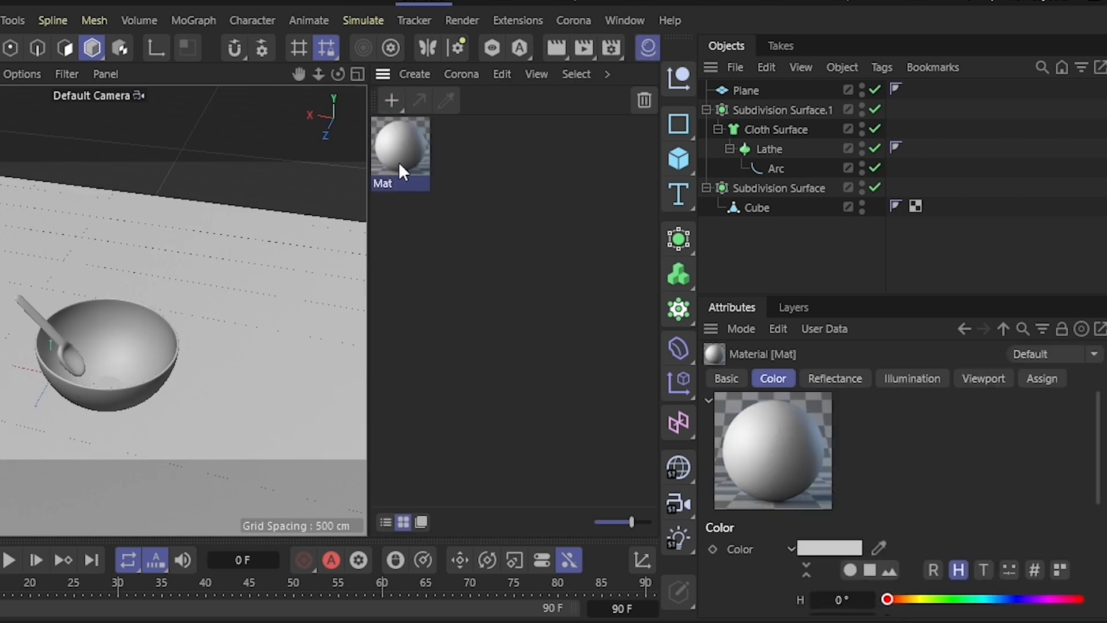
drag(399, 158, 296, 263)
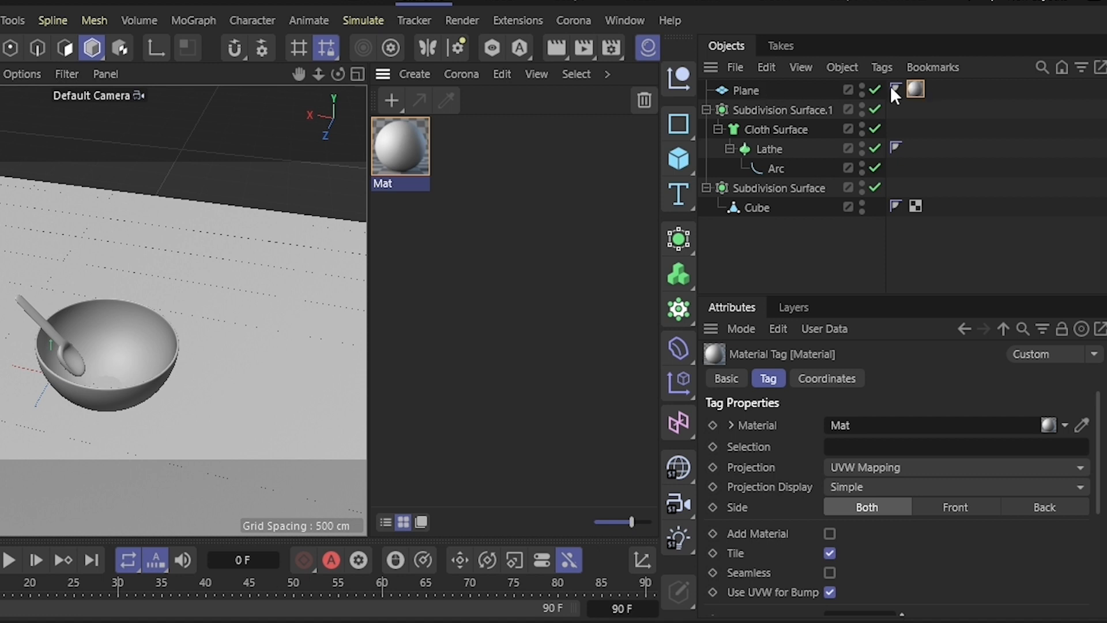
- Create two more materials, applying one to the bowl's Subdivision Surface and the other to the spoon's Subdivision Surface
click(400, 101)
drag(413, 158, 762, 104)
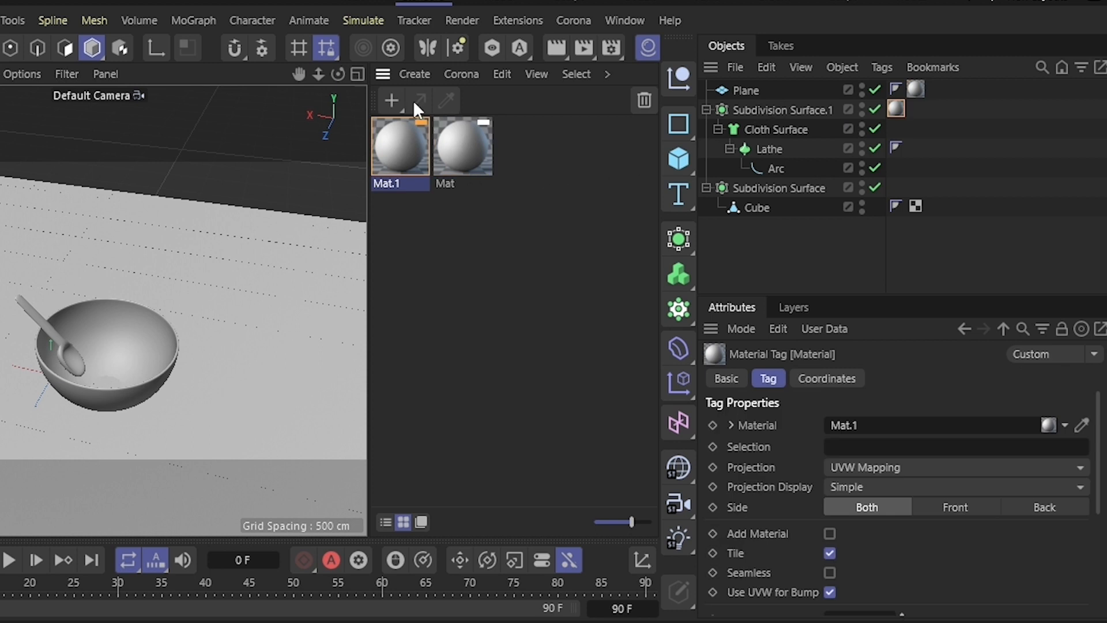
click(391, 100)
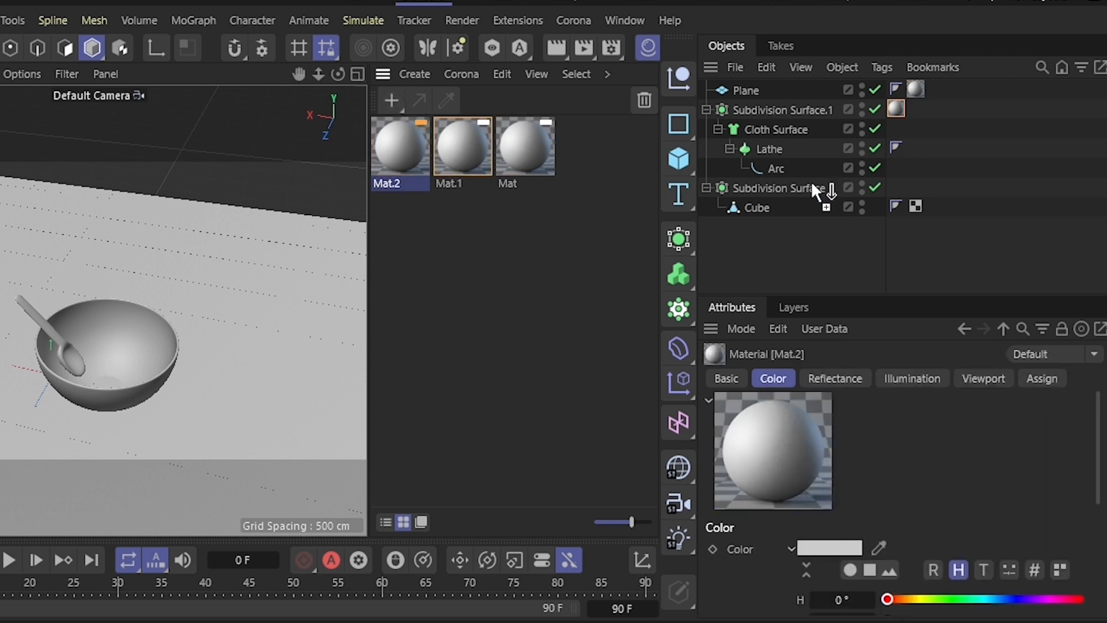
drag(818, 180, 802, 189)
click(763, 202)
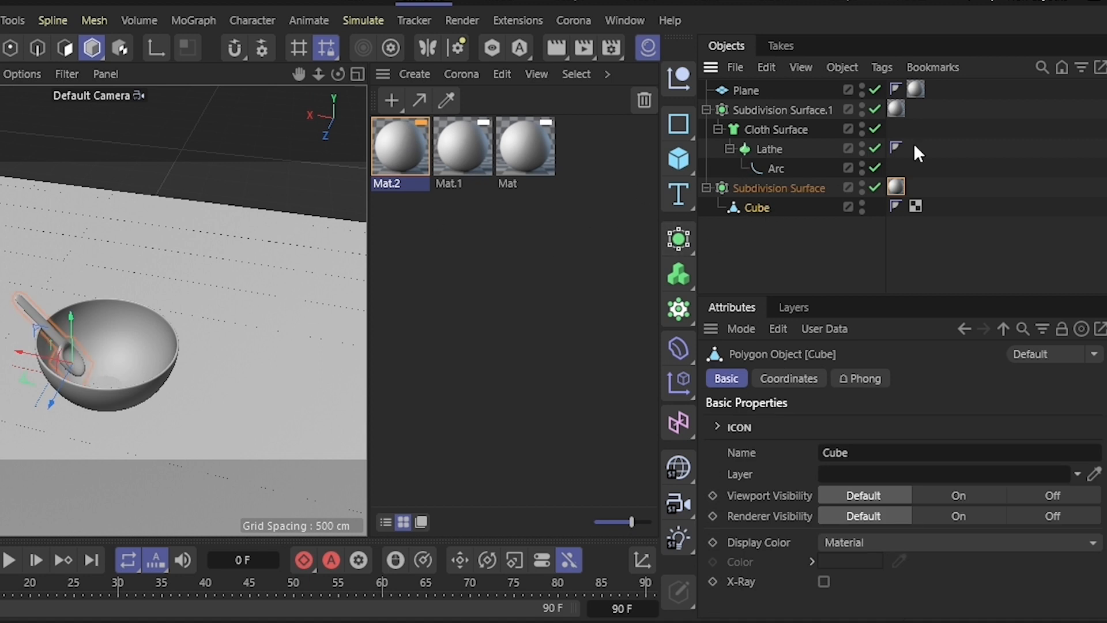
click(761, 169)
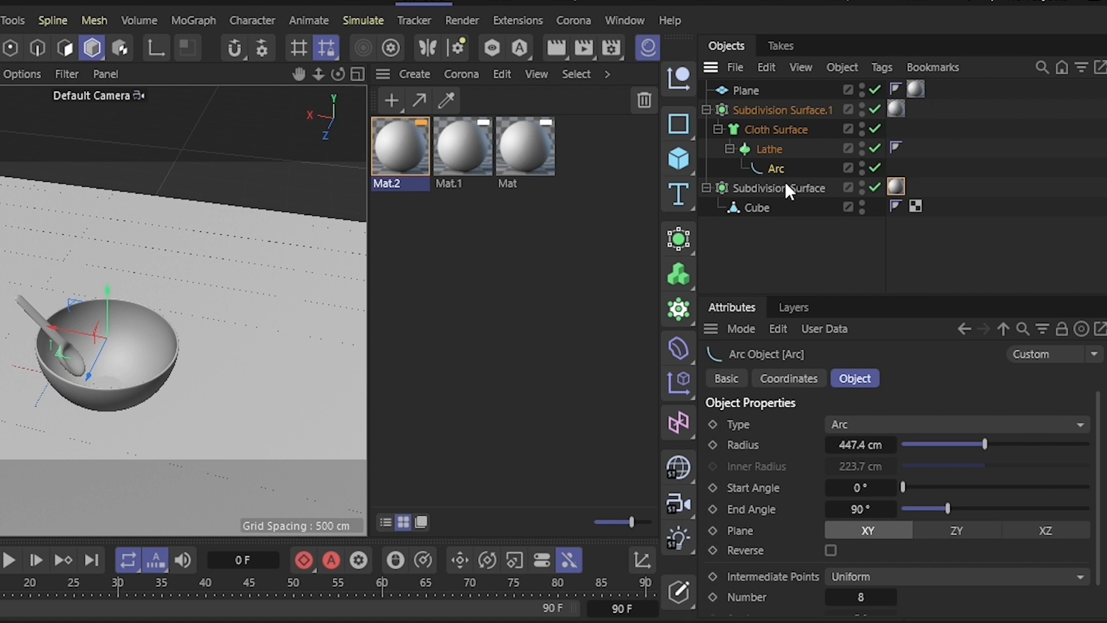
click(735, 103)
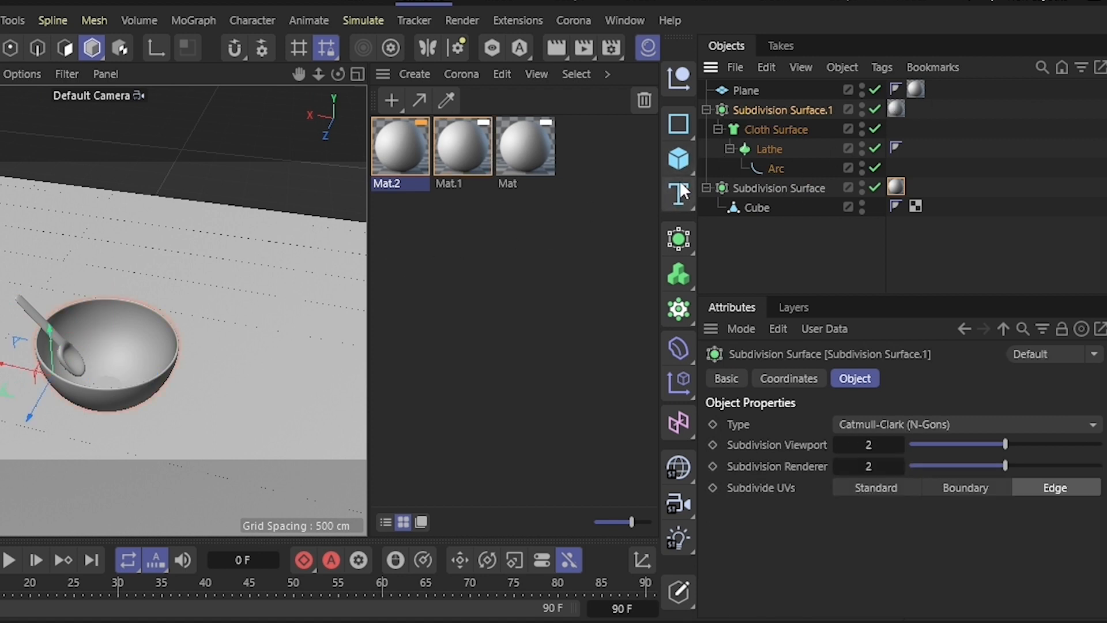
- Add a Sphere, raise it above the bowl and scale it up to a radius of 365.6 cm
click(680, 165)
click(890, 261)
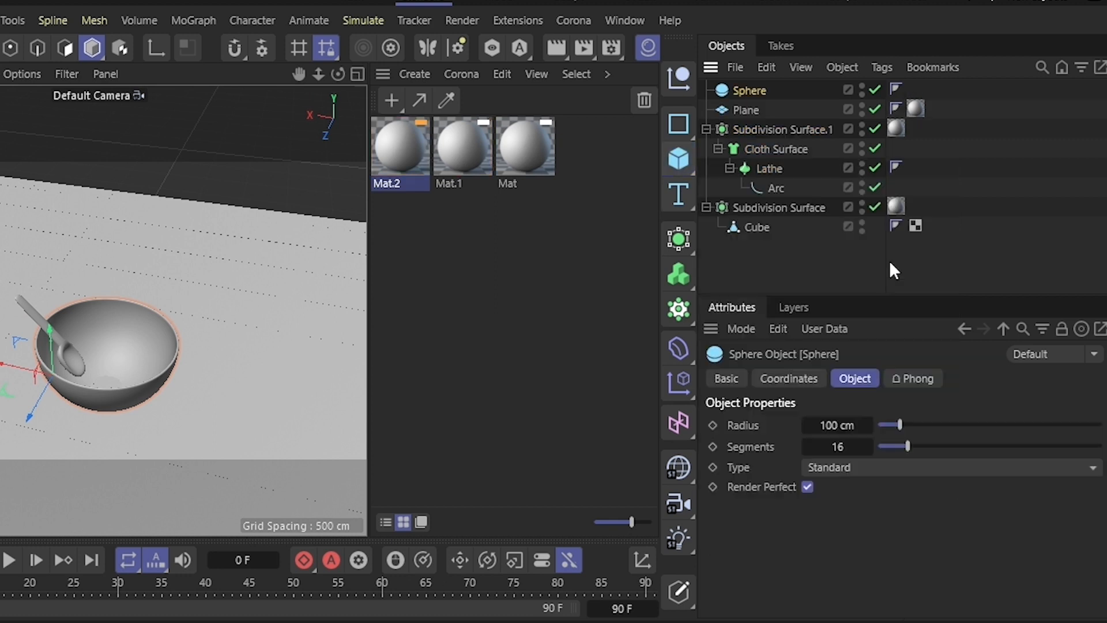
drag(49, 334, 904, 35)
key(t)
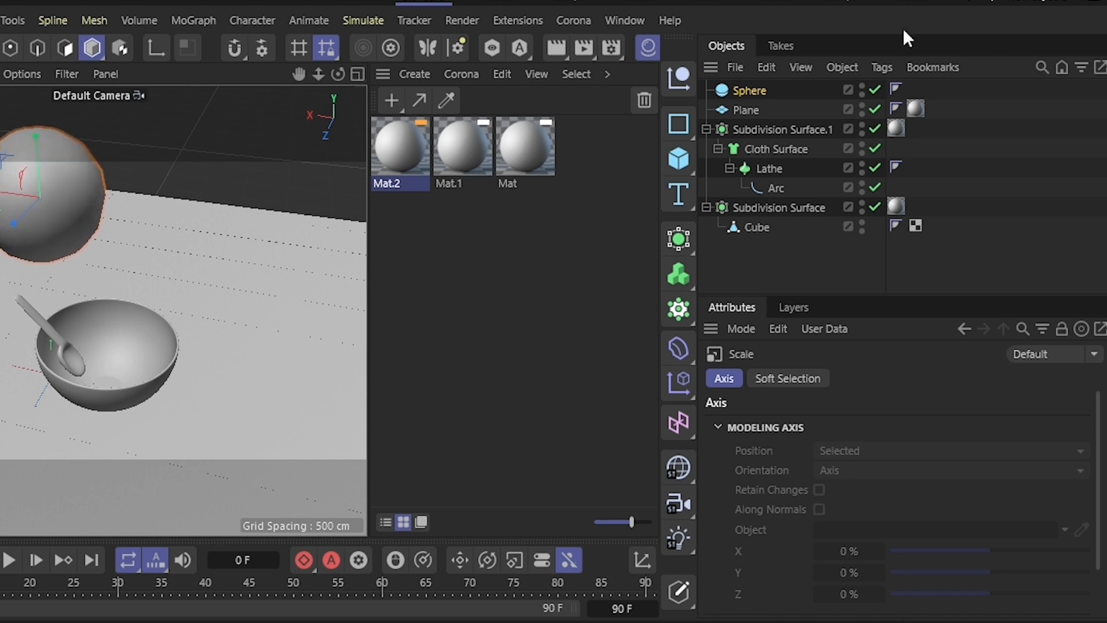
- Try the Hexahedron type on the Sphere, and set its type to Hemisphere
click(749, 91)
click(865, 467)
click(855, 556)
click(913, 466)
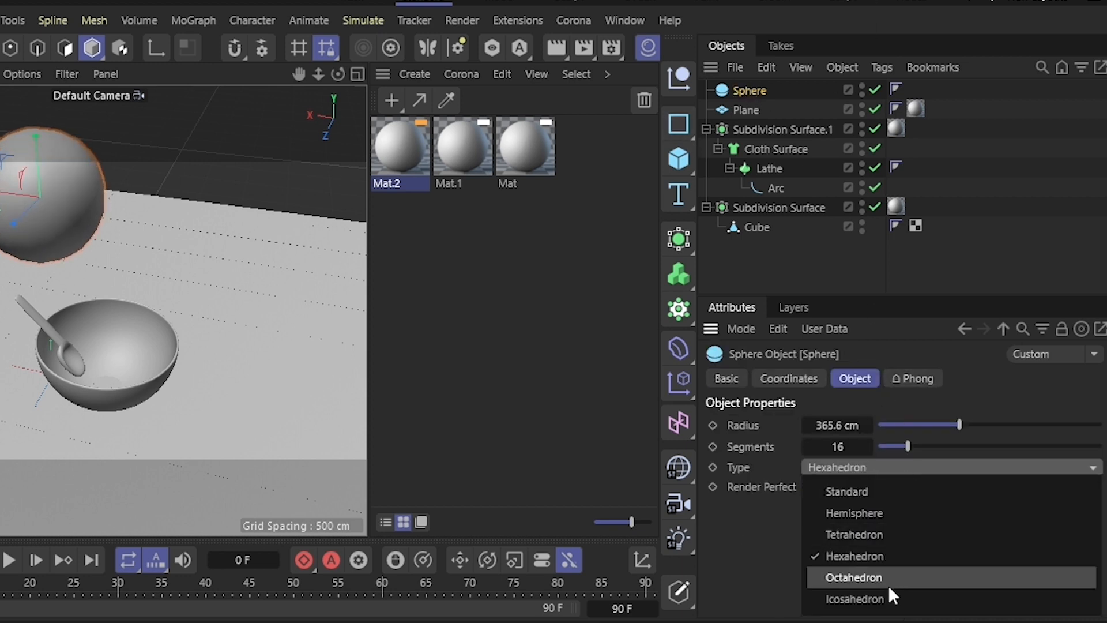
click(887, 513)
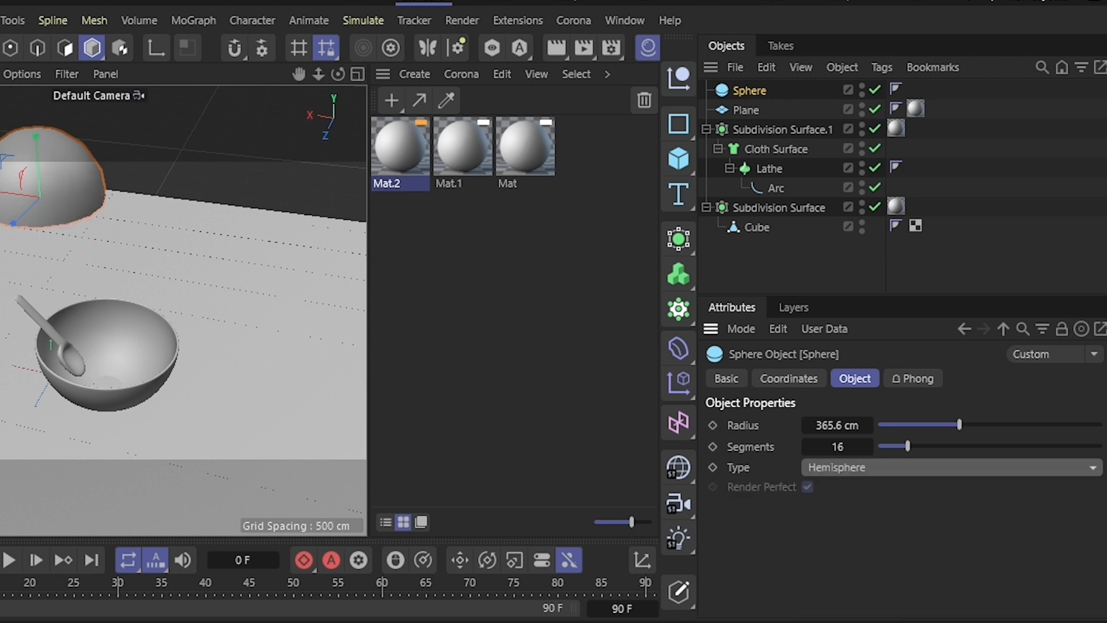
- Turn the hemisphere upside down so its opening faces up, and place it inside a new Cloth Surface
key(r)
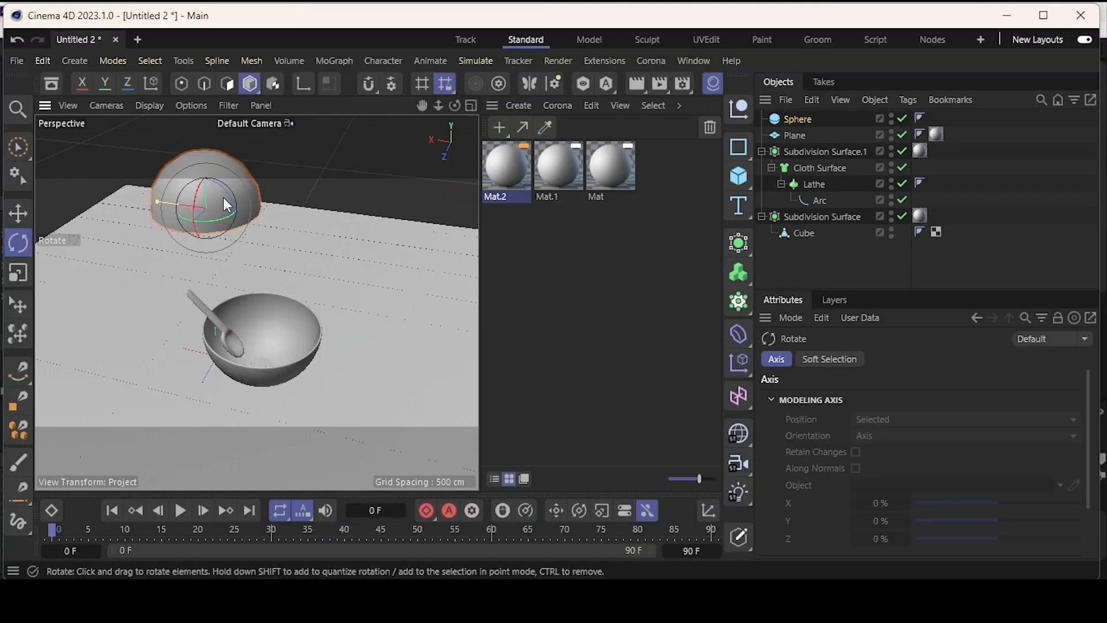
drag(234, 203, 71, 274)
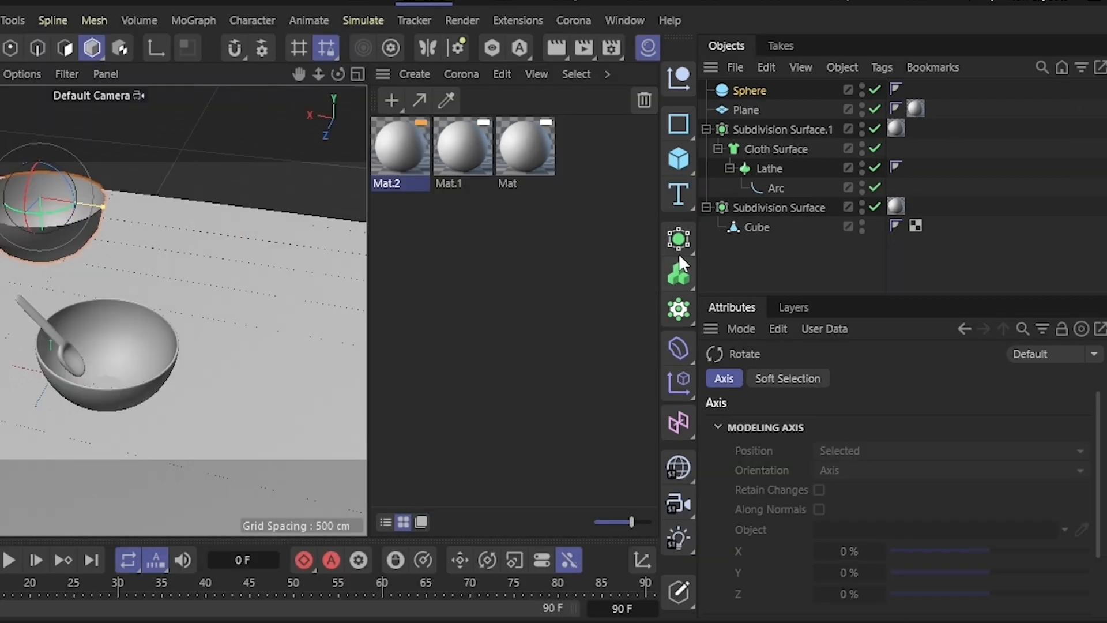
click(679, 268)
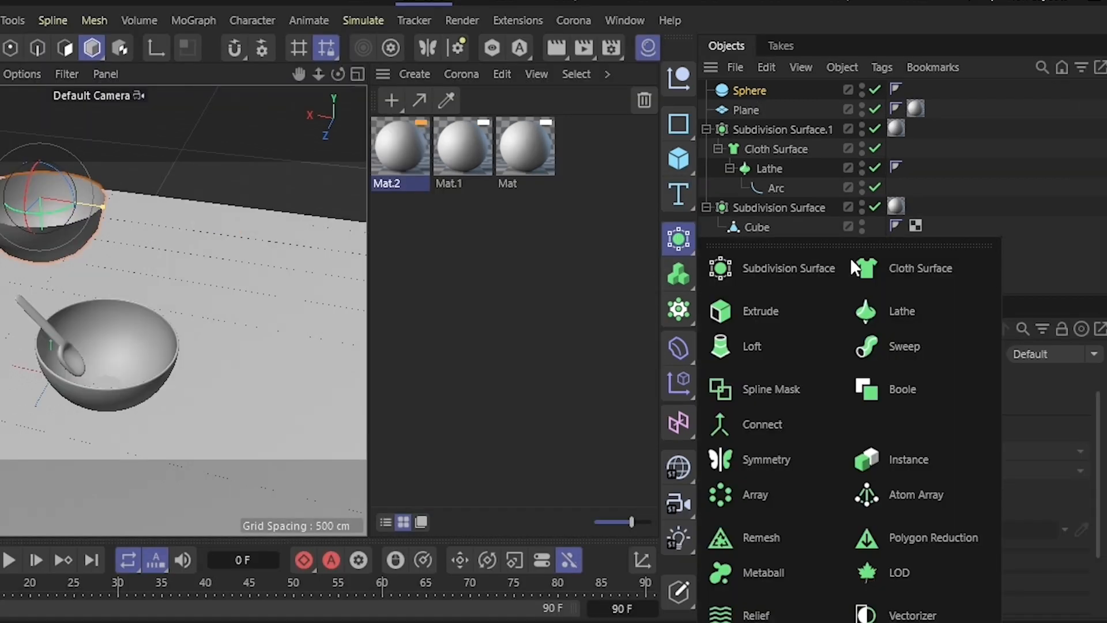
click(848, 268)
drag(757, 83, 768, 91)
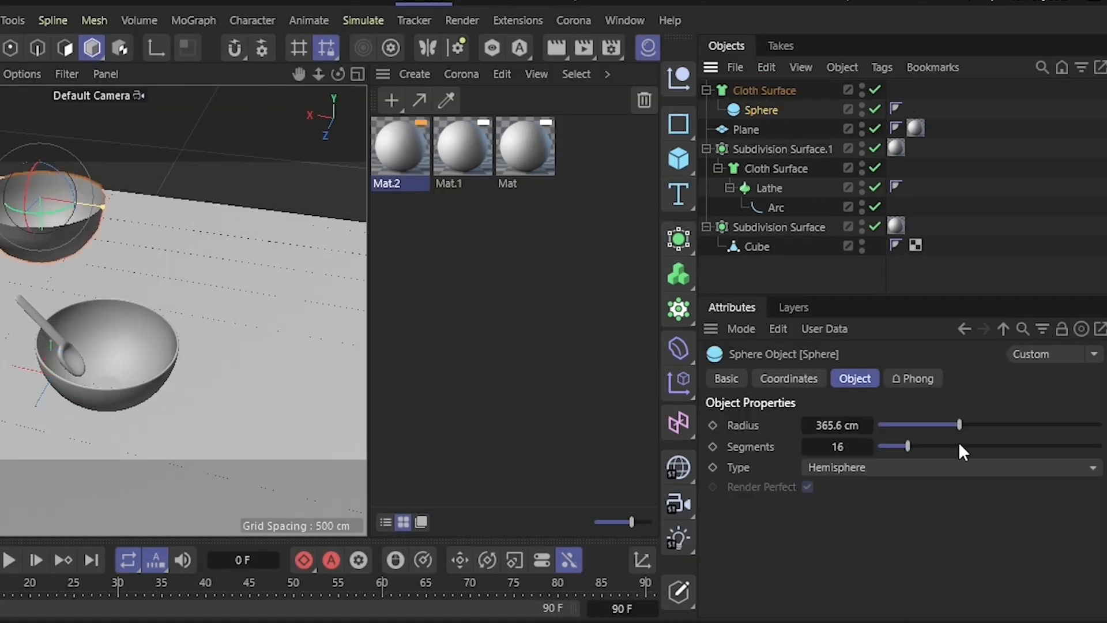
- Set the thickness of the hemisphere's Cloth Surface to 1 cm
click(784, 90)
drag(944, 487, 1102, 487)
scroll(139, 171, up, 5)
scroll(161, 170, down, 5)
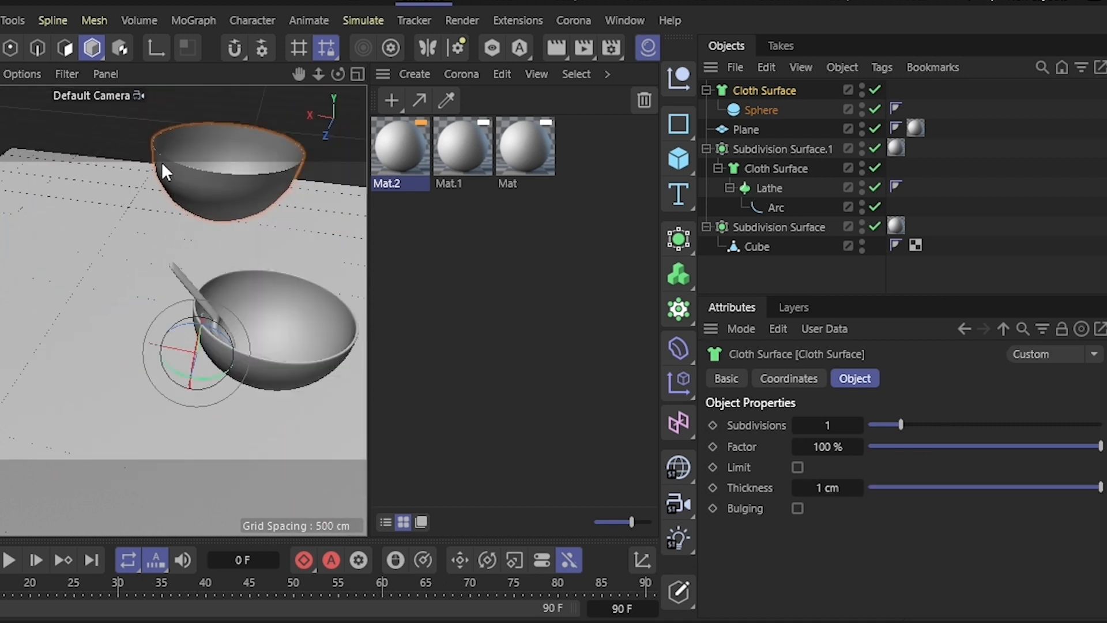
- Delete the hemisphere with its Cloth Surface, and collapse the bowl and spoon hierarchies in the object list
key(Delete)
click(766, 105)
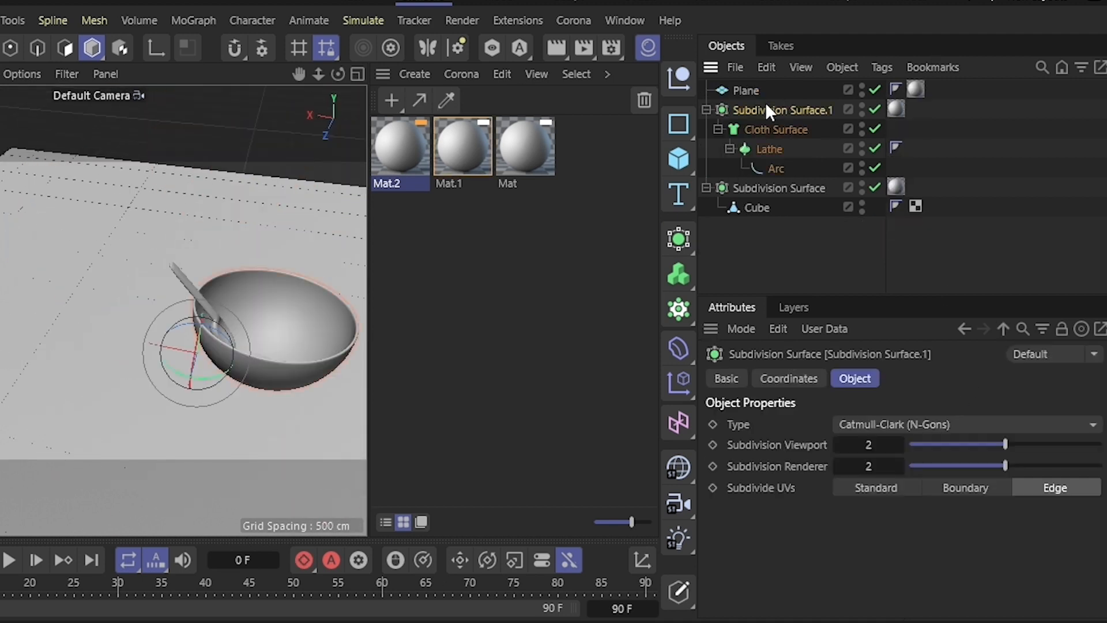
click(705, 109)
click(808, 167)
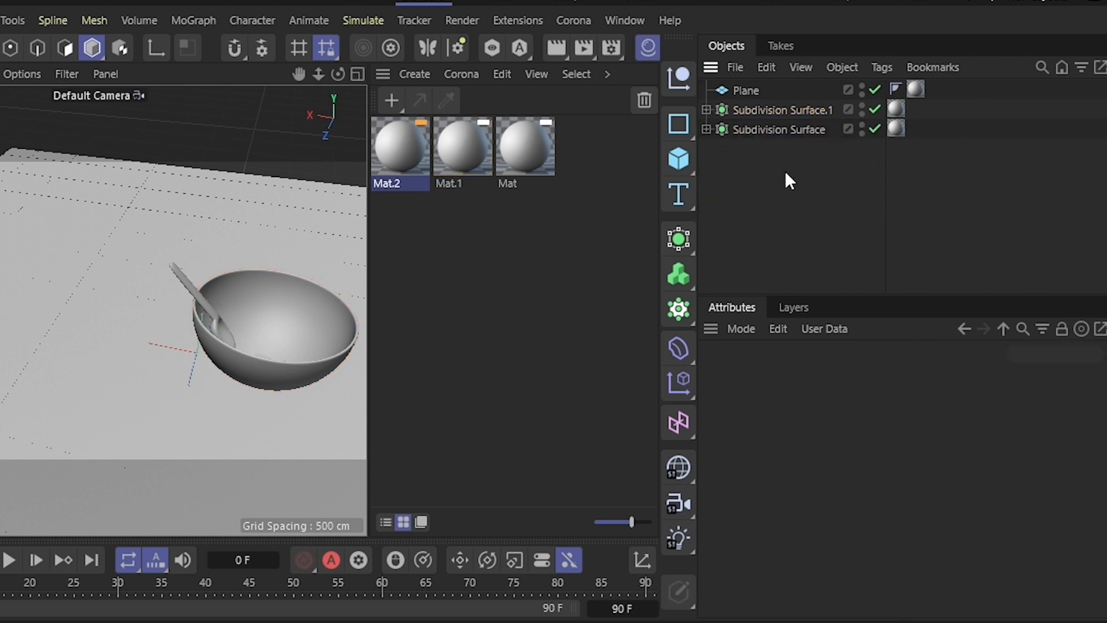
scroll(178, 210, down, 4)
- Change the colour of the plane's material Mat to dark brown with hue 0°, saturation 41% and value 17%
double_click(538, 164)
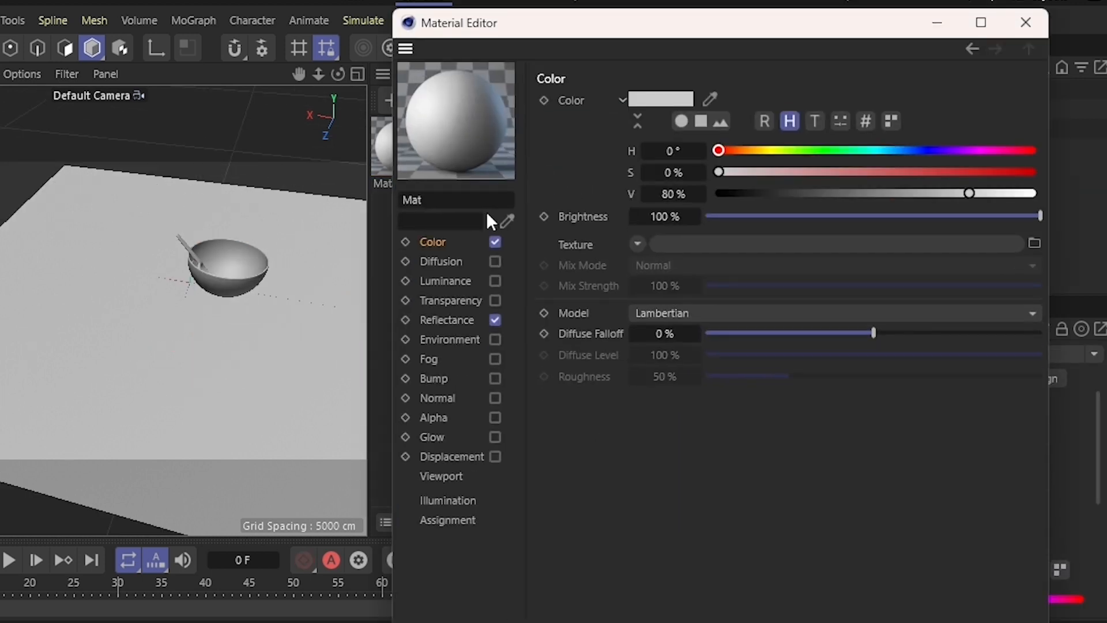
drag(553, 21, 696, 15)
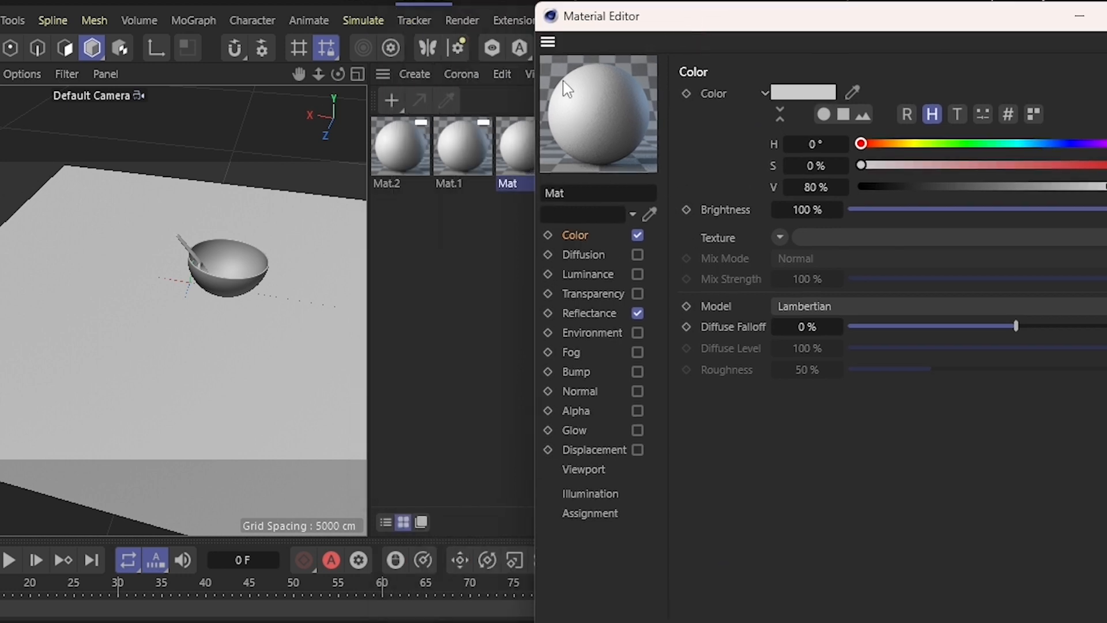
drag(570, 16, 457, 51)
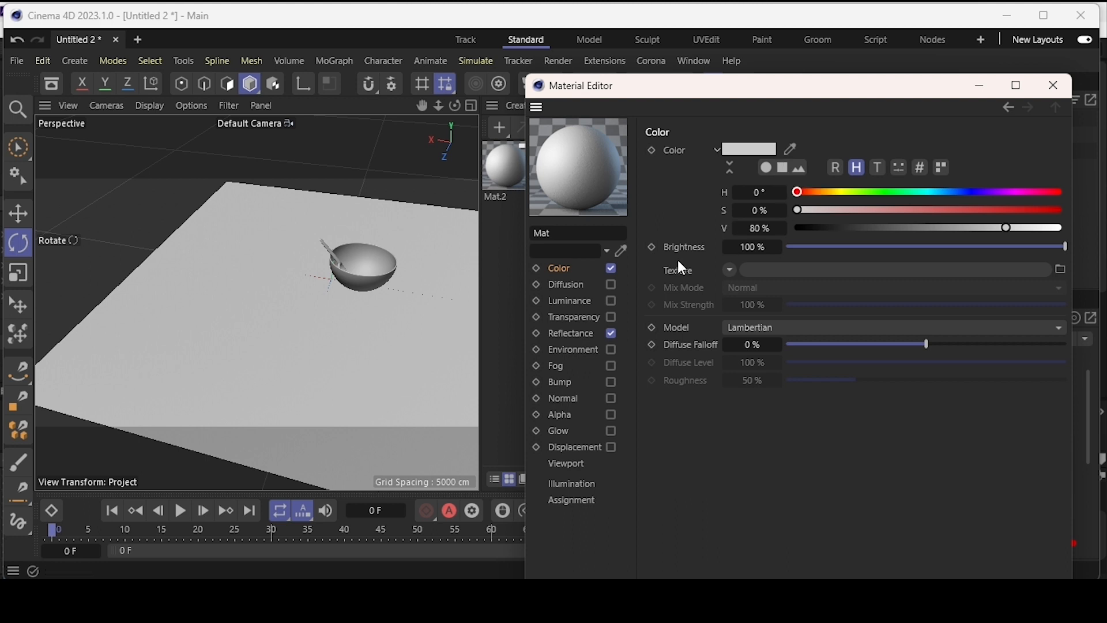
drag(863, 209, 910, 215)
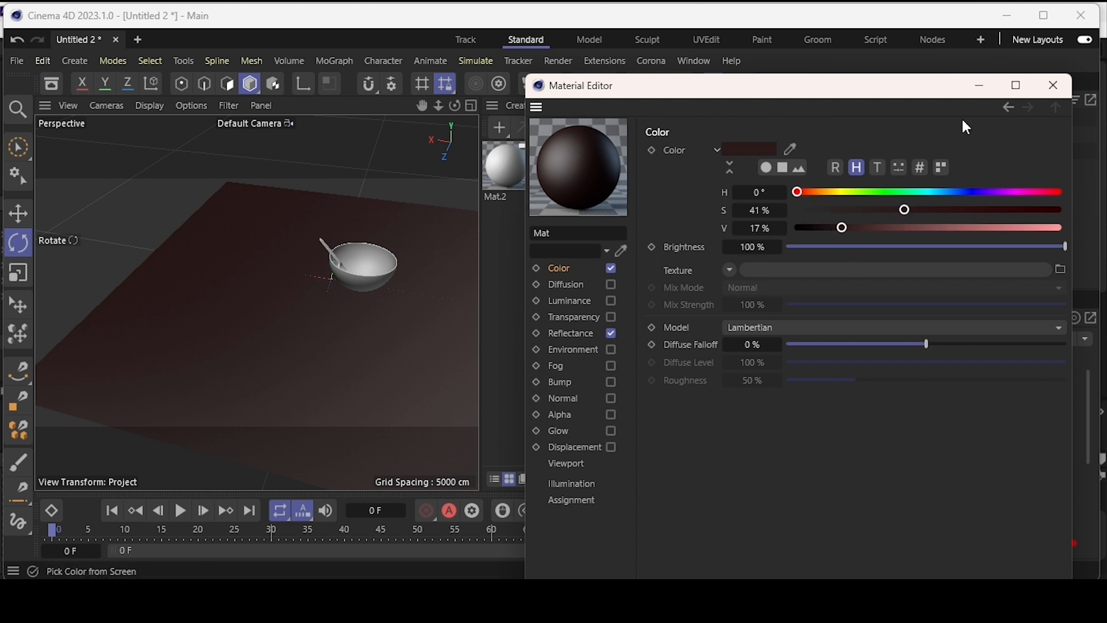
click(1054, 85)
- Change the colour of the bowl's material Mat.1 to a muted green with hue 100° and saturation 38%
double_click(552, 172)
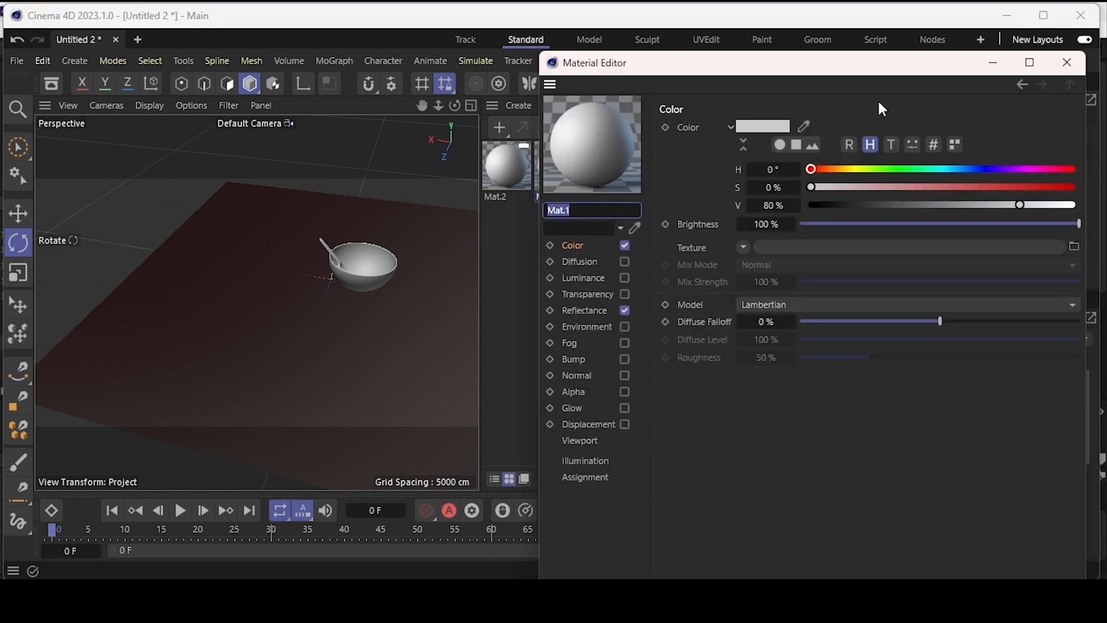
click(883, 169)
drag(896, 187, 1038, 206)
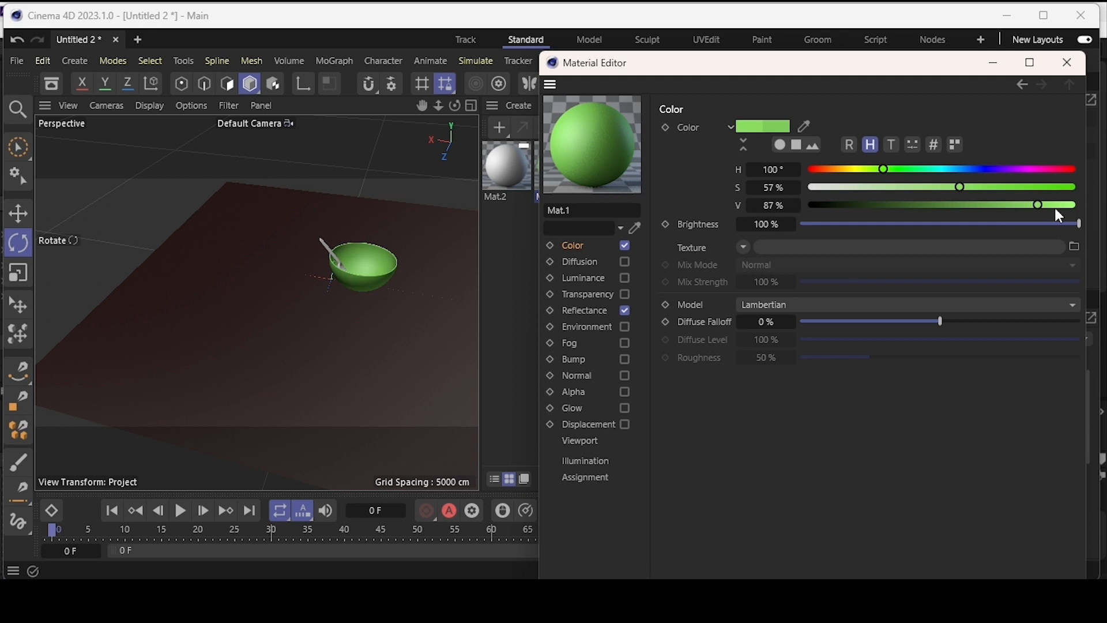
drag(960, 187, 911, 188)
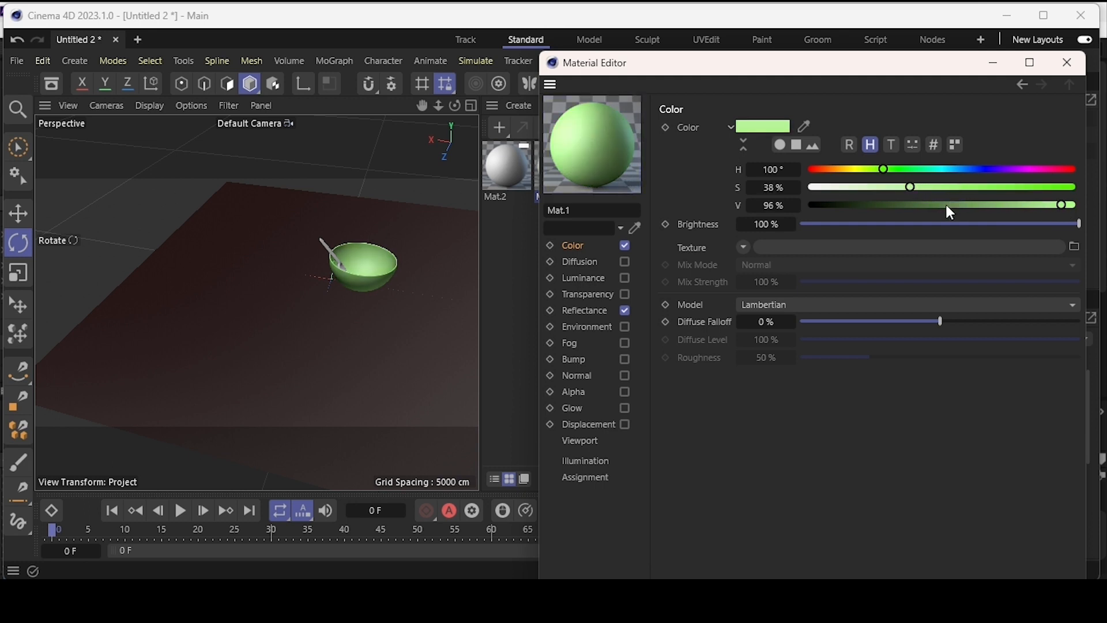
click(946, 205)
click(1068, 62)
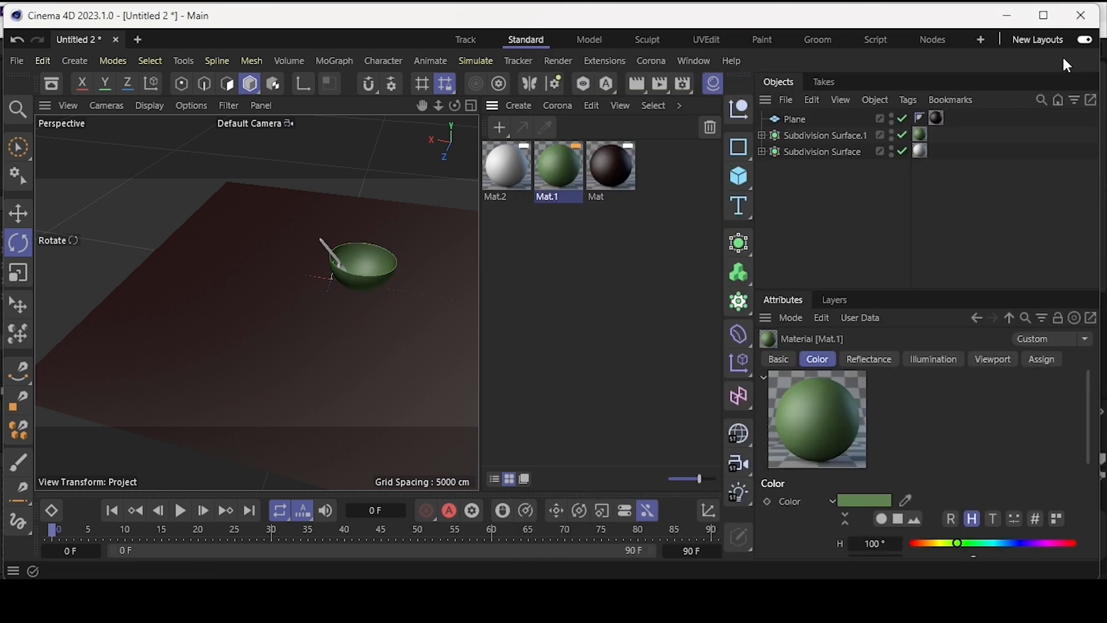
- Change the colour of the spoon's material Mat.2 to a blue-violet with hue 247°
double_click(522, 173)
drag(859, 169, 971, 170)
click(957, 187)
click(1049, 61)
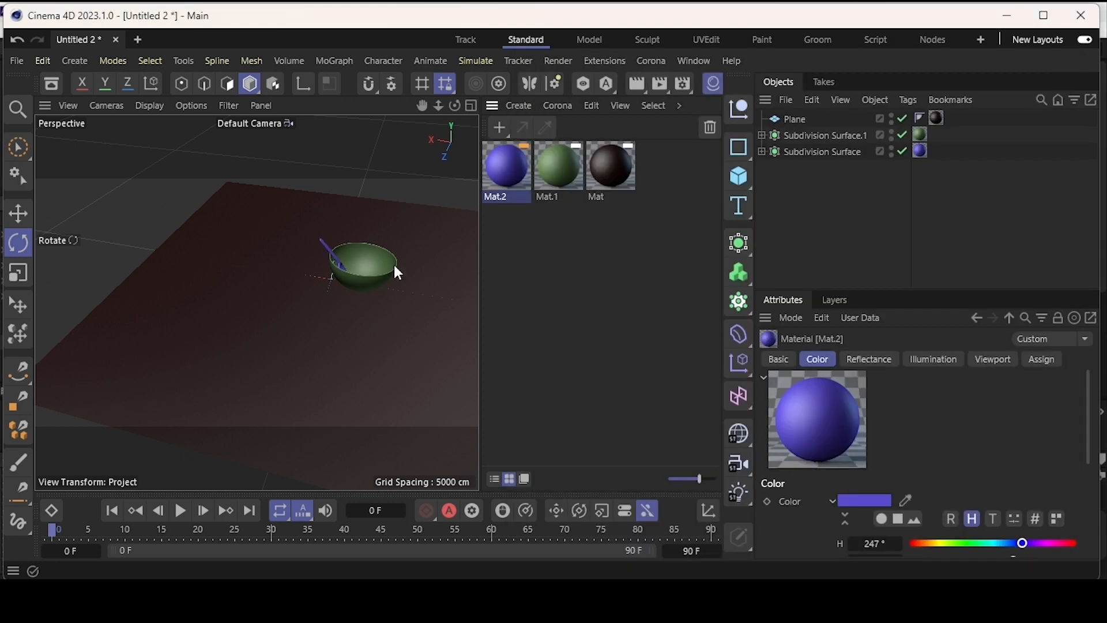
- Hide the materials, select the bowl and inspect how the spoon sits in it from the opposite side
click(714, 84)
scroll(640, 192, up, 5)
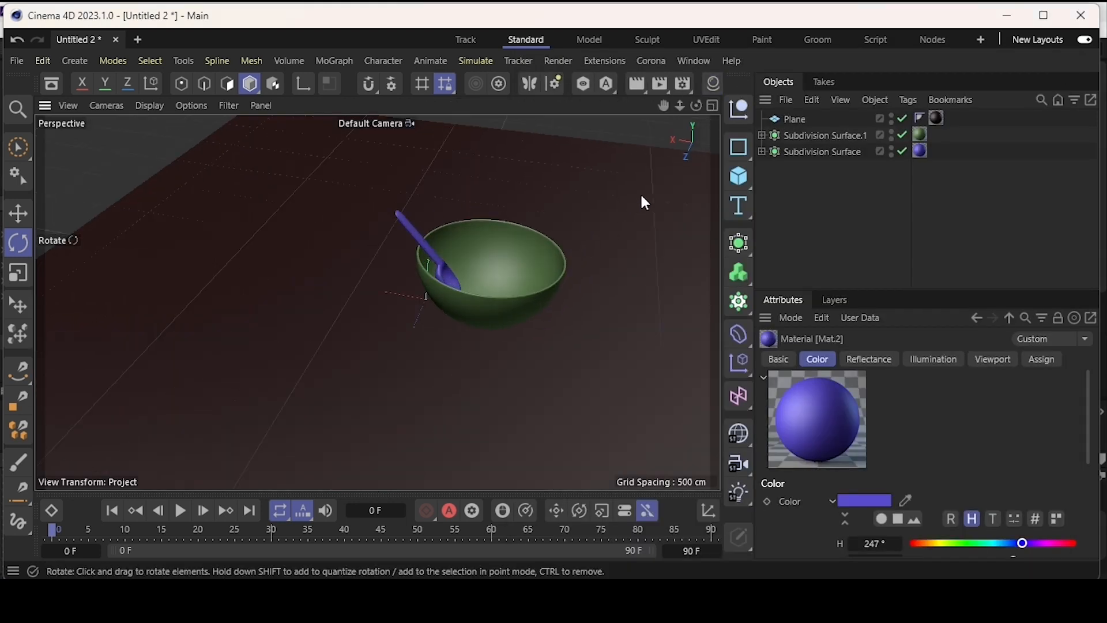
drag(696, 105, 577, 121)
click(376, 313)
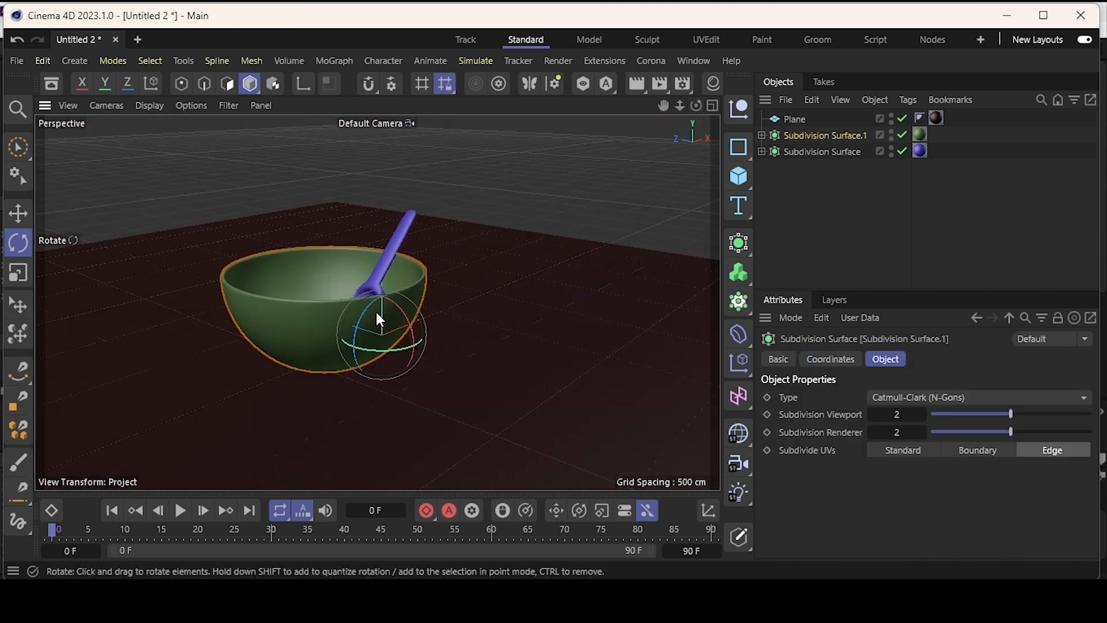
key(e)
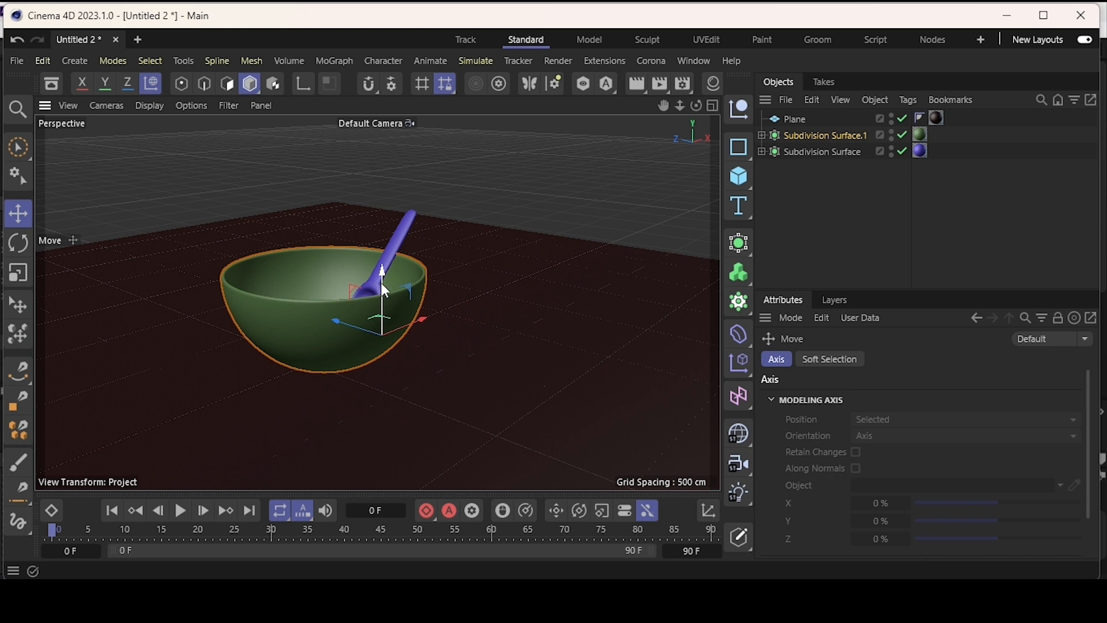
scroll(359, 282, up, 5)
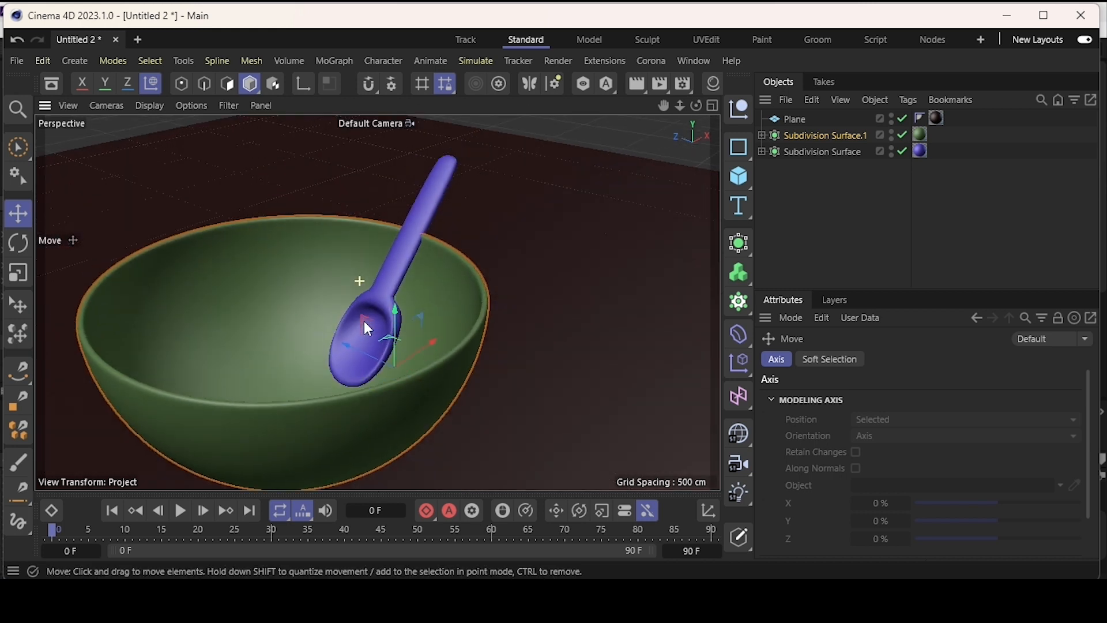
- Frame the bowl and spoon from slightly above as the render view, and deselect the bowl
drag(396, 321, 701, 283)
scroll(369, 319, down, 3)
scroll(369, 318, down, 3)
scroll(469, 273, up, 5)
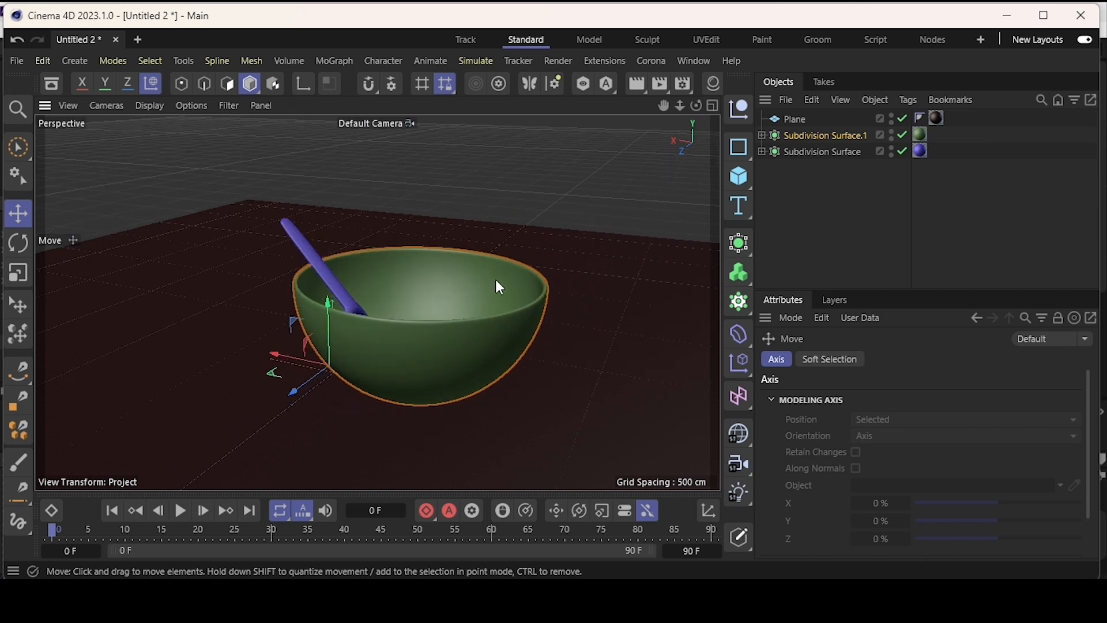
alt+middle_drag(496, 279, 496, 299)
click(804, 239)
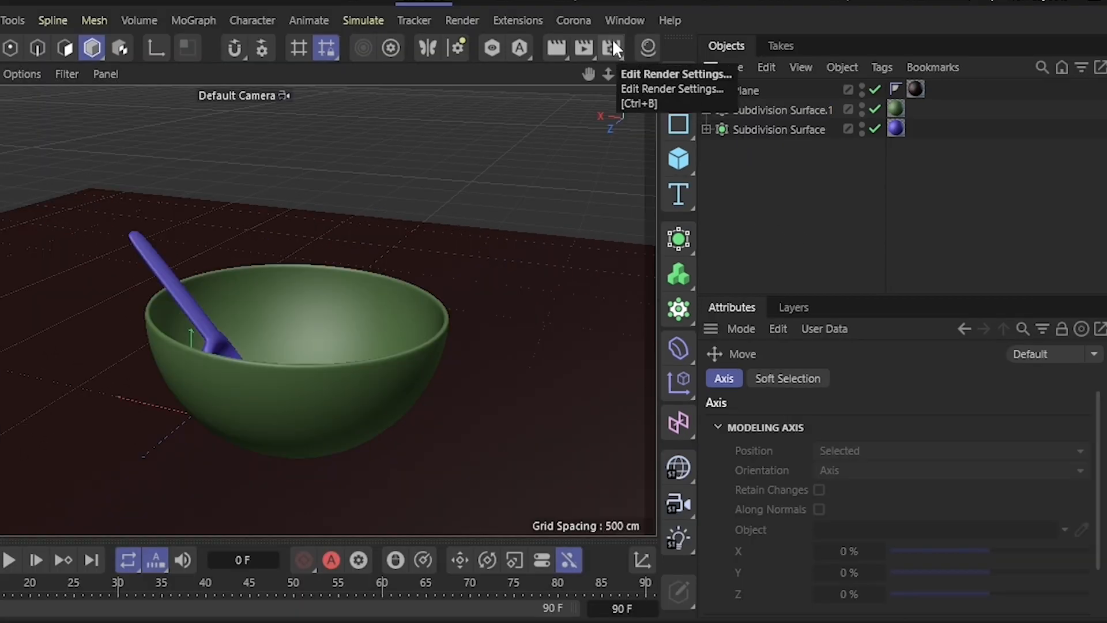
- Set the saved image format to JPG in the render settings
click(615, 46)
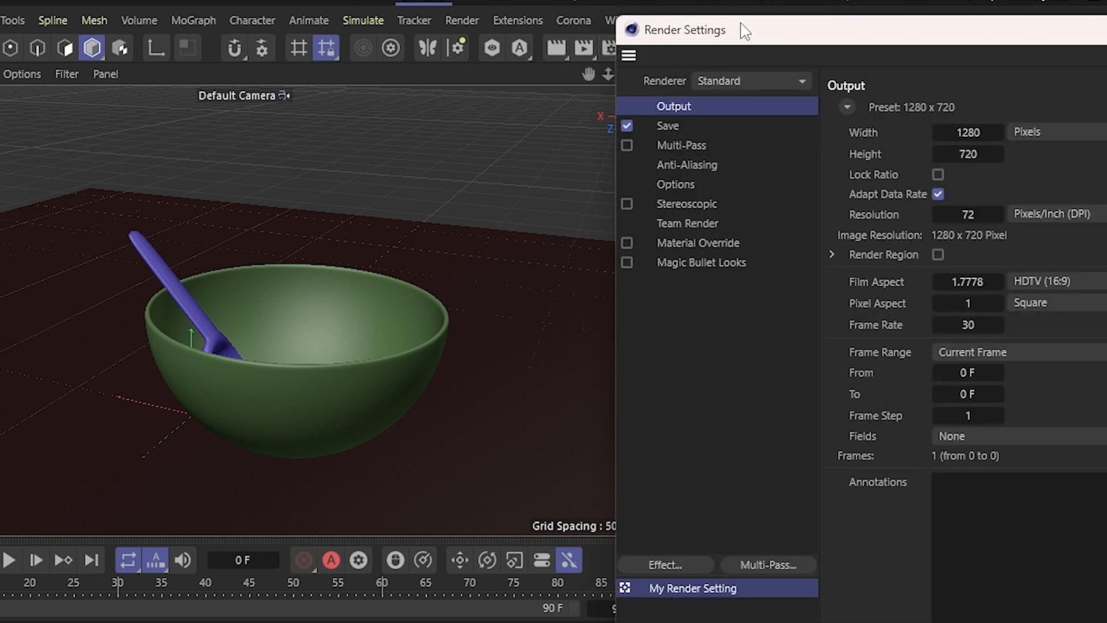
drag(743, 32, 534, 13)
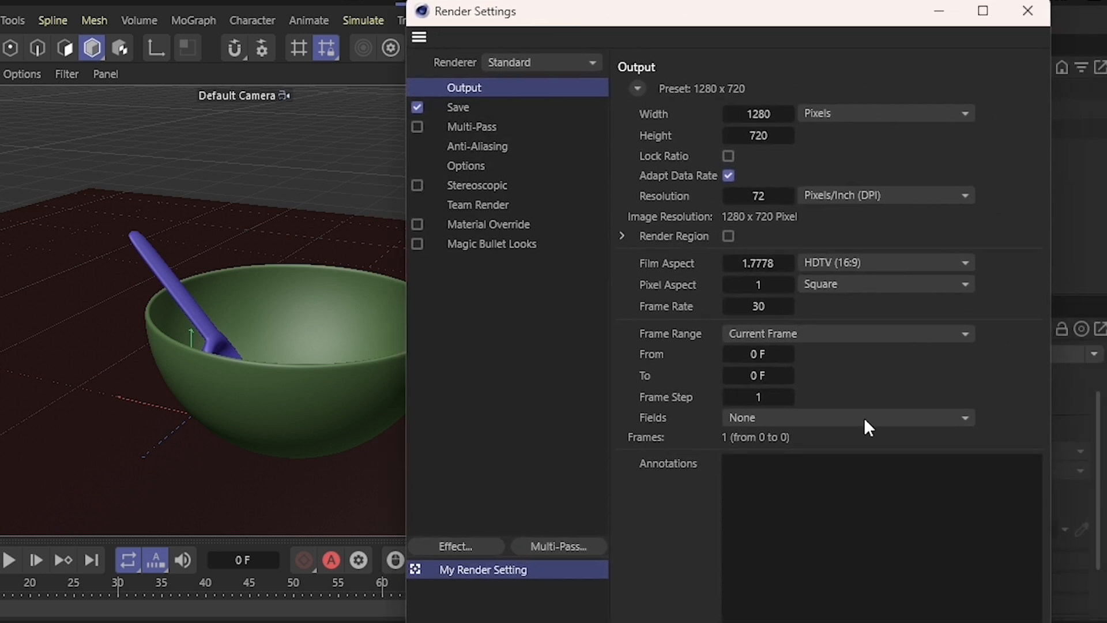
click(460, 107)
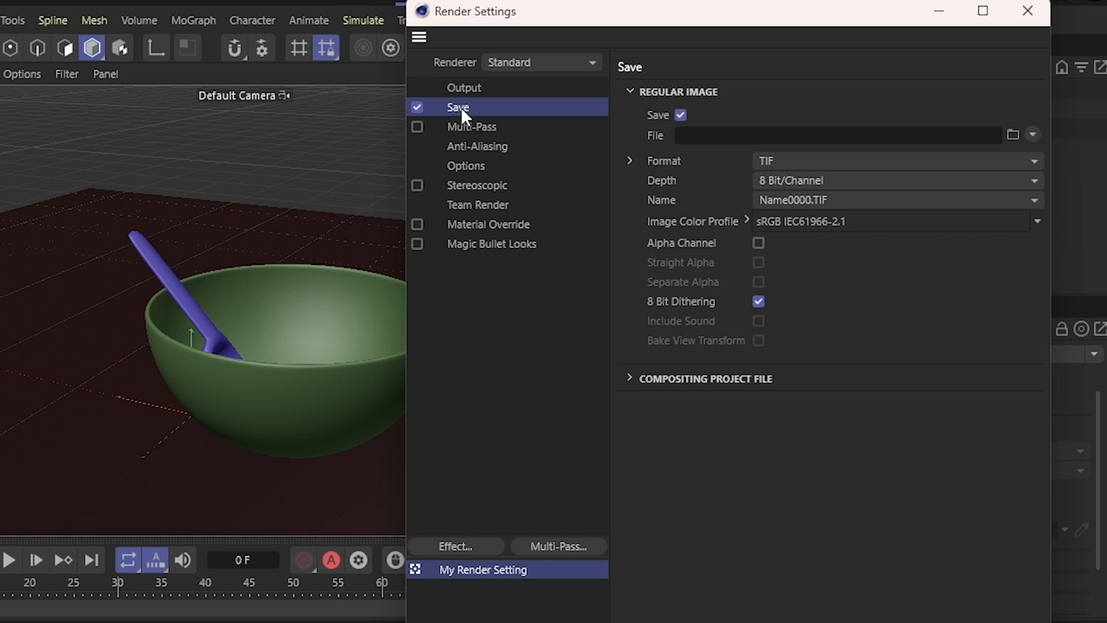
click(856, 161)
click(836, 162)
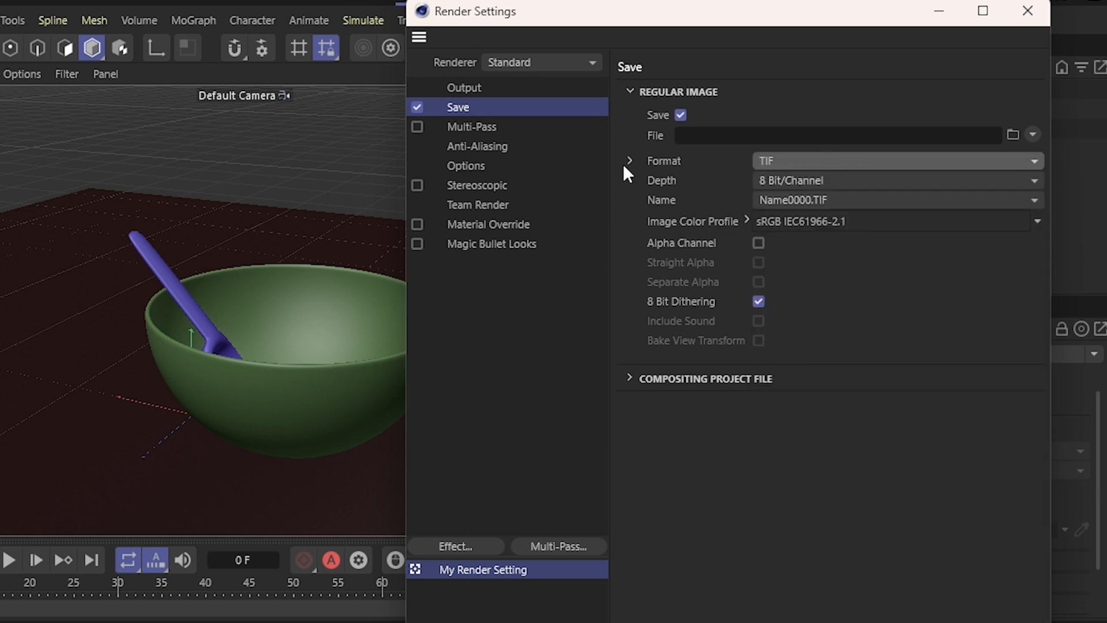
click(778, 160)
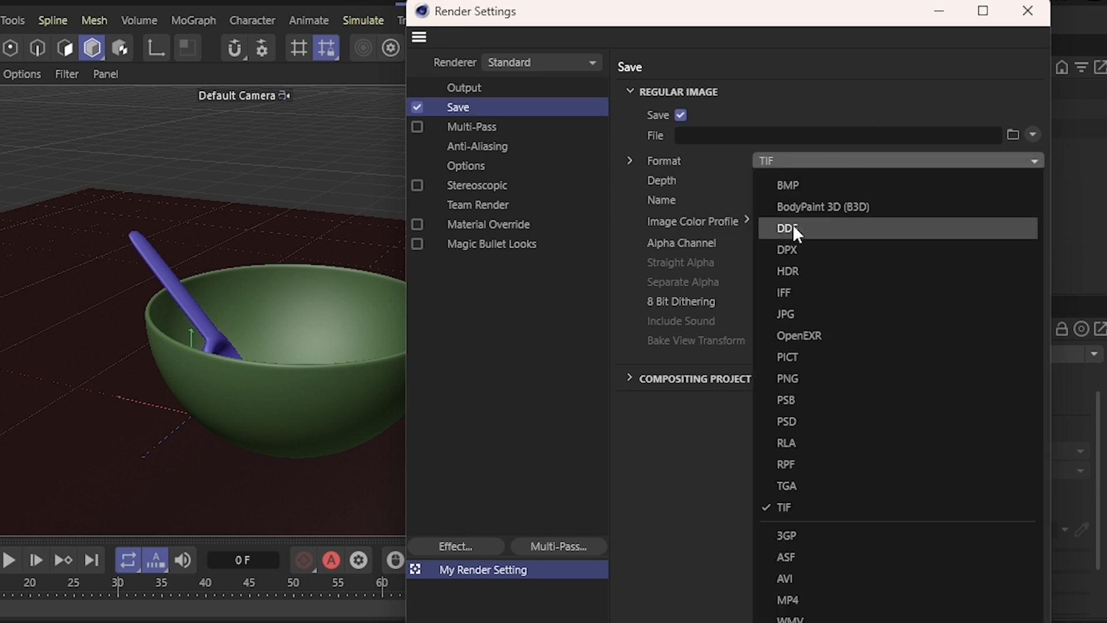
click(818, 313)
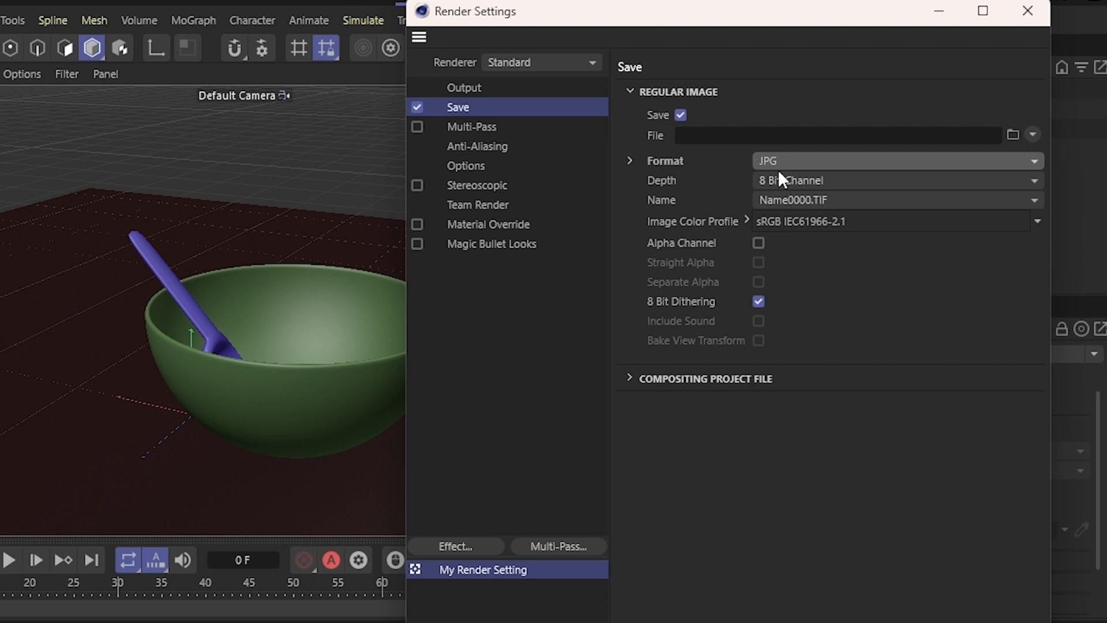
- Set the render's save file to Camera Roll in the Pictures folder, review the output settings and close them
click(1013, 135)
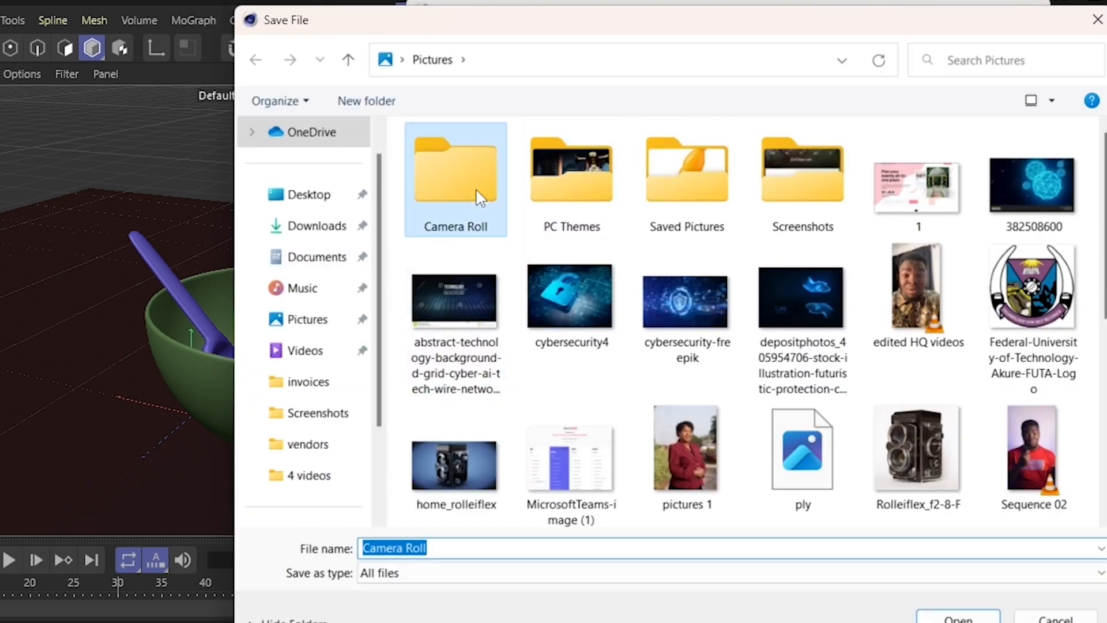
double_click(477, 198)
click(958, 616)
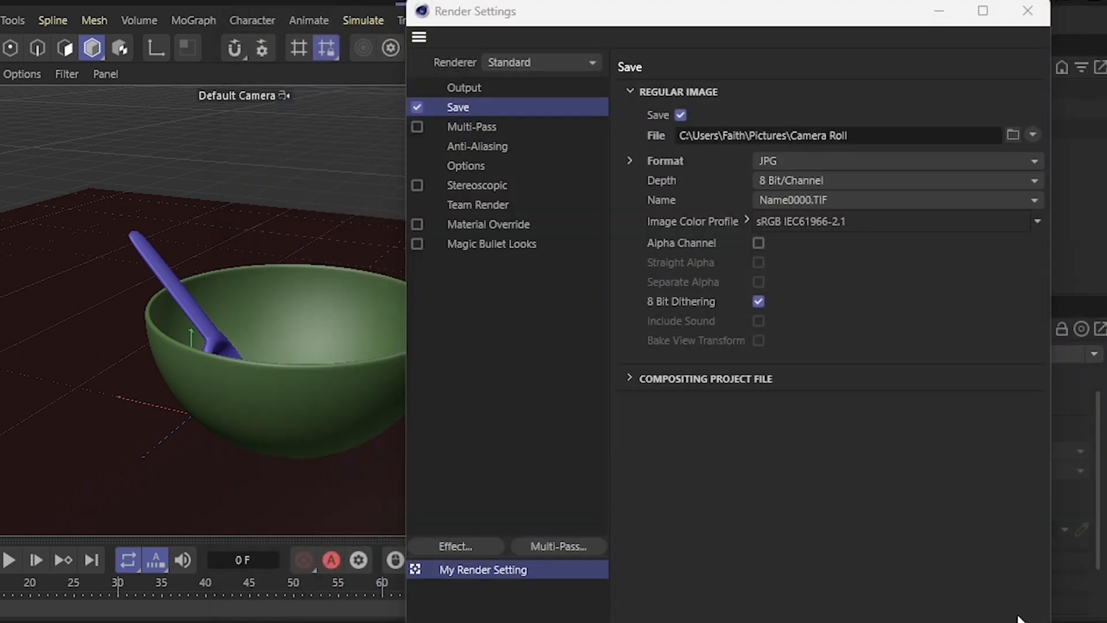
click(499, 88)
click(1010, 14)
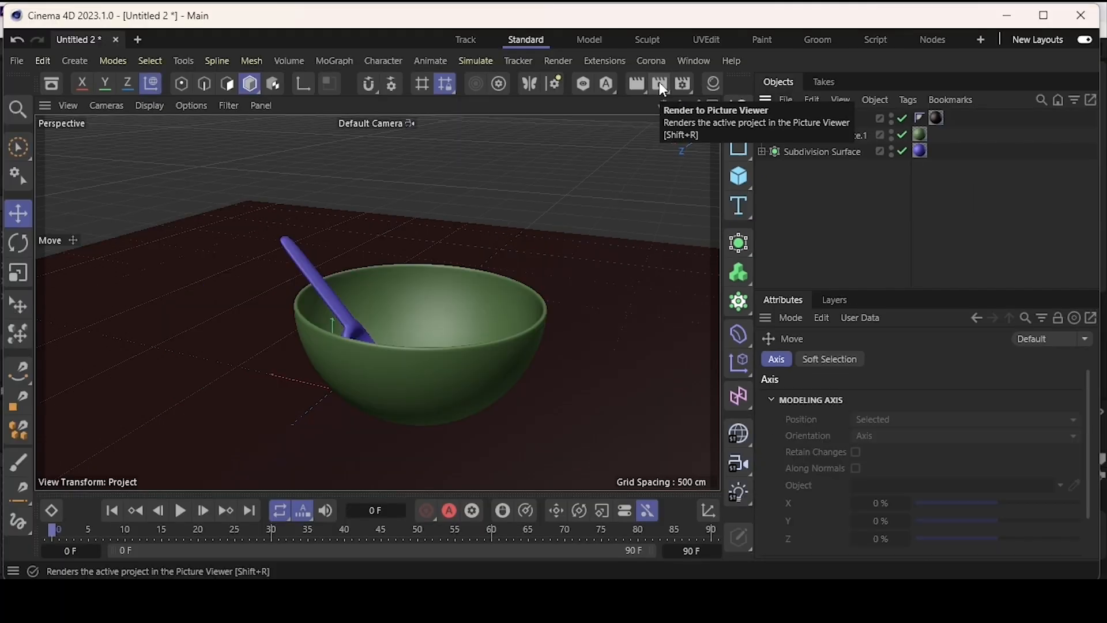
- Render the scene to the Picture Viewer, maximize the viewer and inspect the rendered bowl and spoon
click(583, 47)
scroll(686, 241, down, 2)
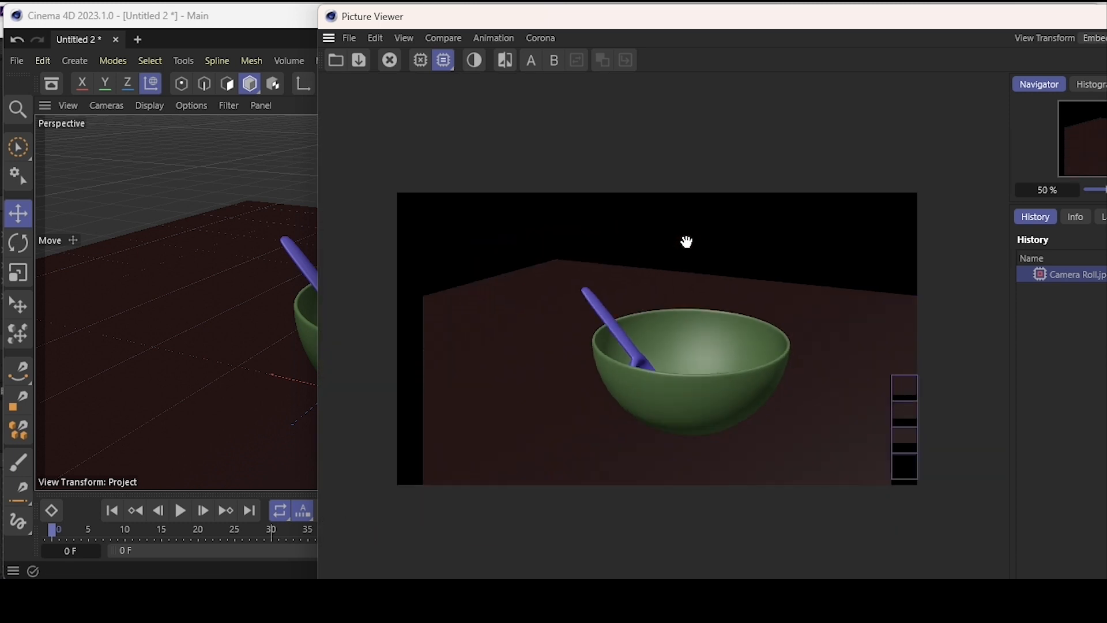
double_click(771, 18)
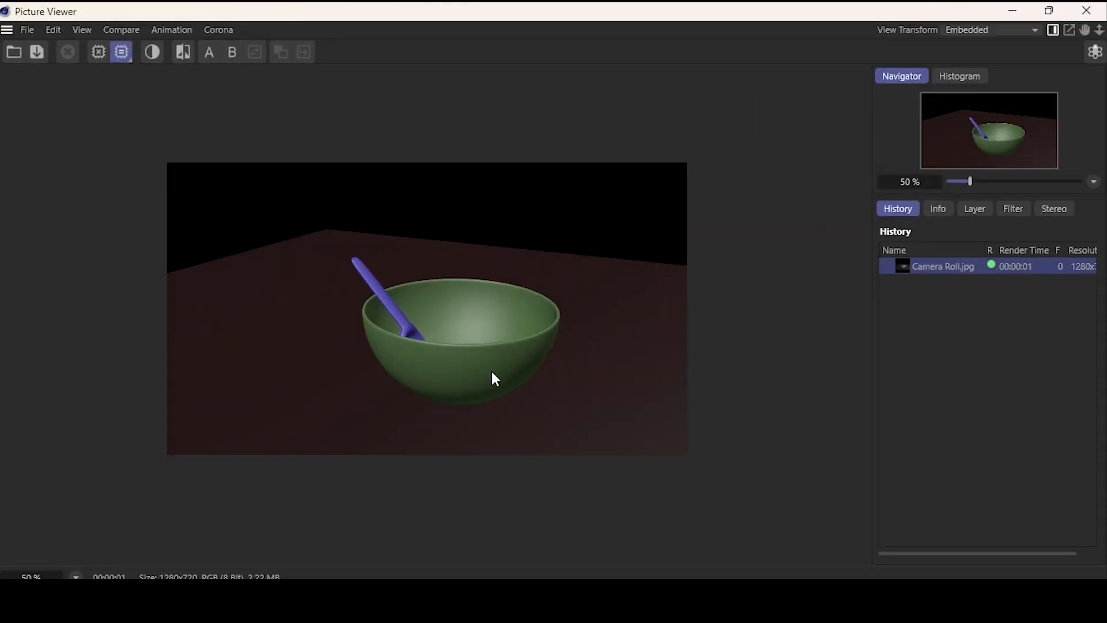
scroll(495, 379, up, 3)
scroll(492, 378, down, 3)
scroll(495, 363, up, 4)
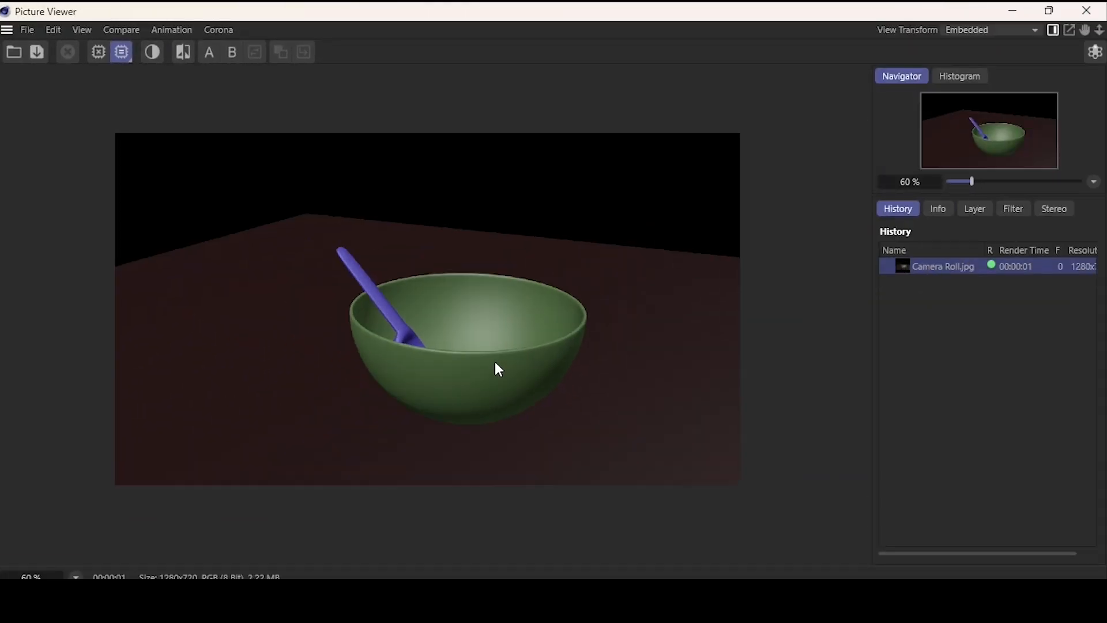
scroll(496, 363, down, 3)
scroll(523, 360, down, 2)
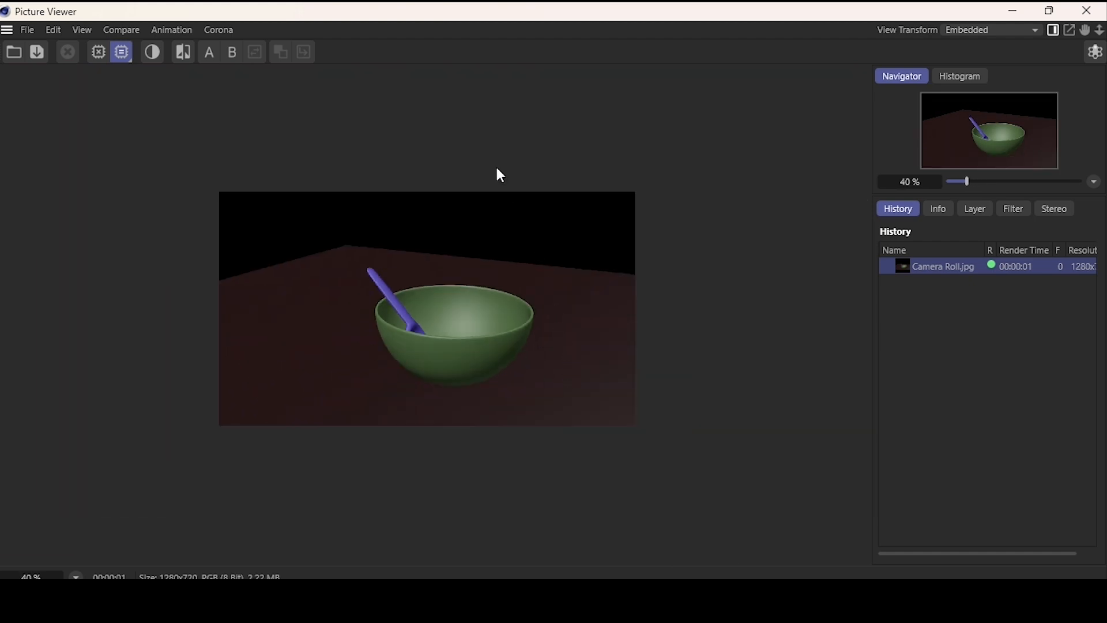
- Close the Picture Viewer to return to the modelling scene
click(1087, 11)
- Add a Figure primitive beside the bowl and scale it up uniformly until it stands well above the bowl
click(739, 176)
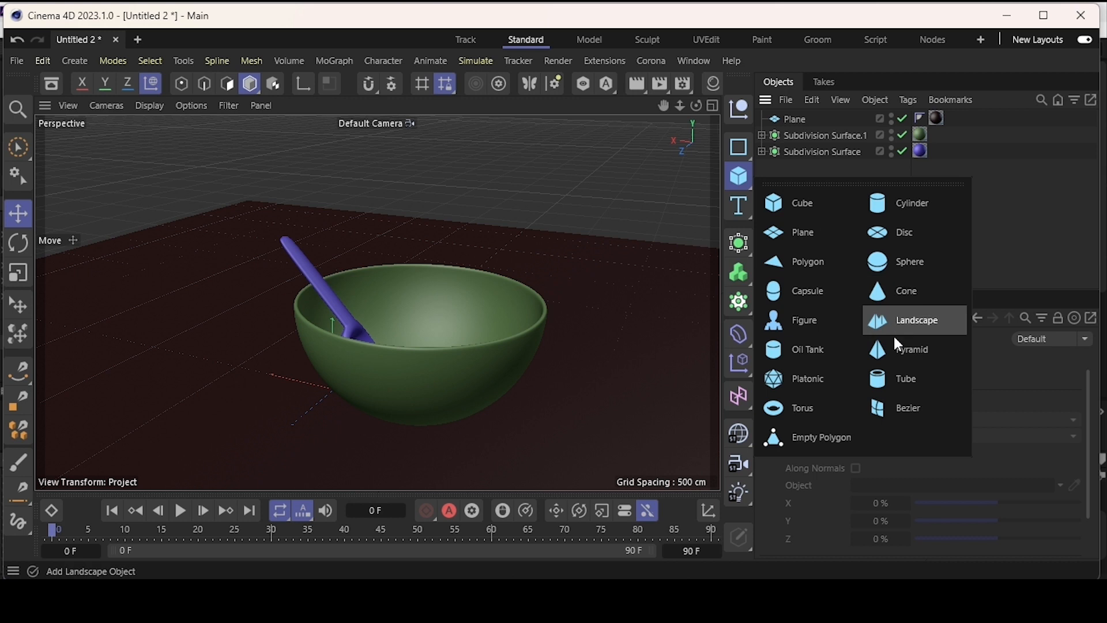
click(805, 324)
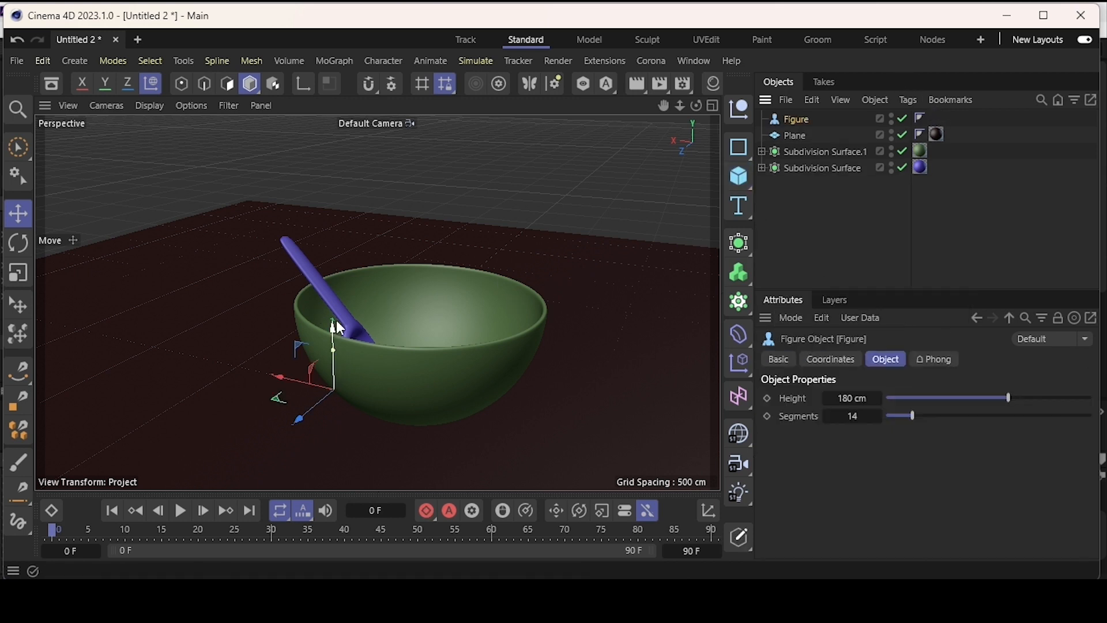
key(t)
drag(346, 327, 409, 293)
scroll(463, 325, down, 10)
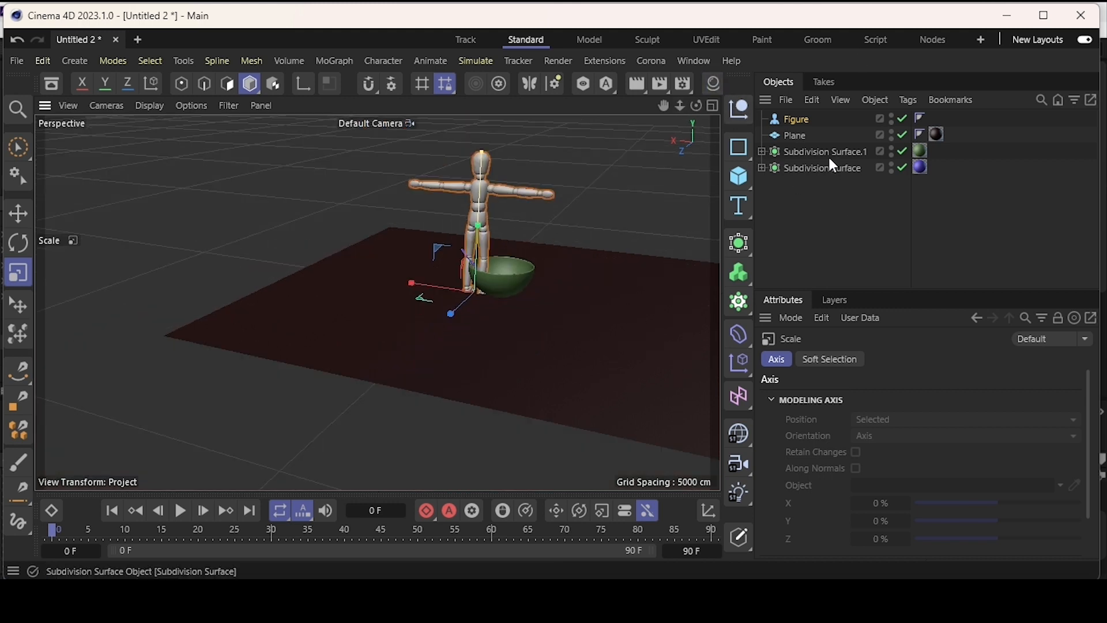
- Show the scene's materials and apply the green Mat.1 material to the figure
click(714, 83)
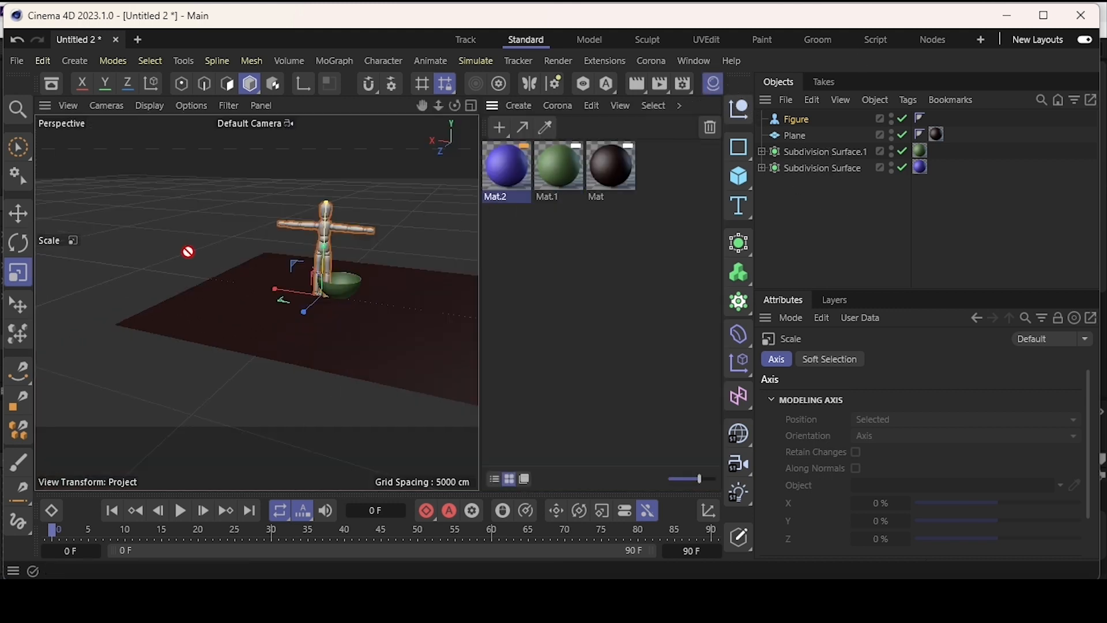
drag(344, 230, 341, 231)
scroll(403, 234, up, 7)
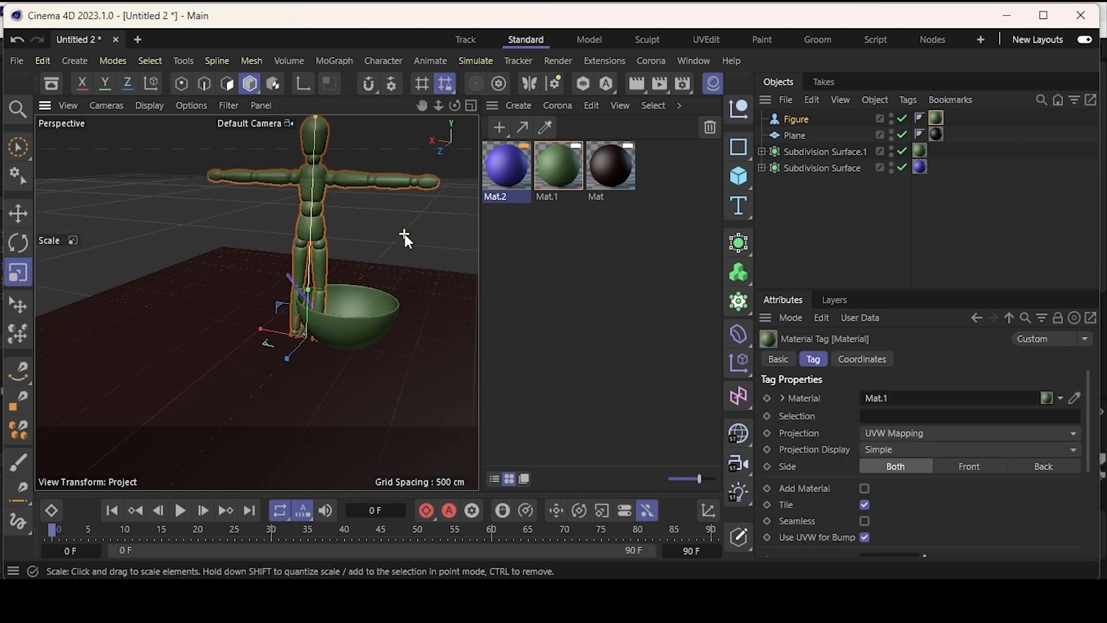
scroll(377, 235, down, 2)
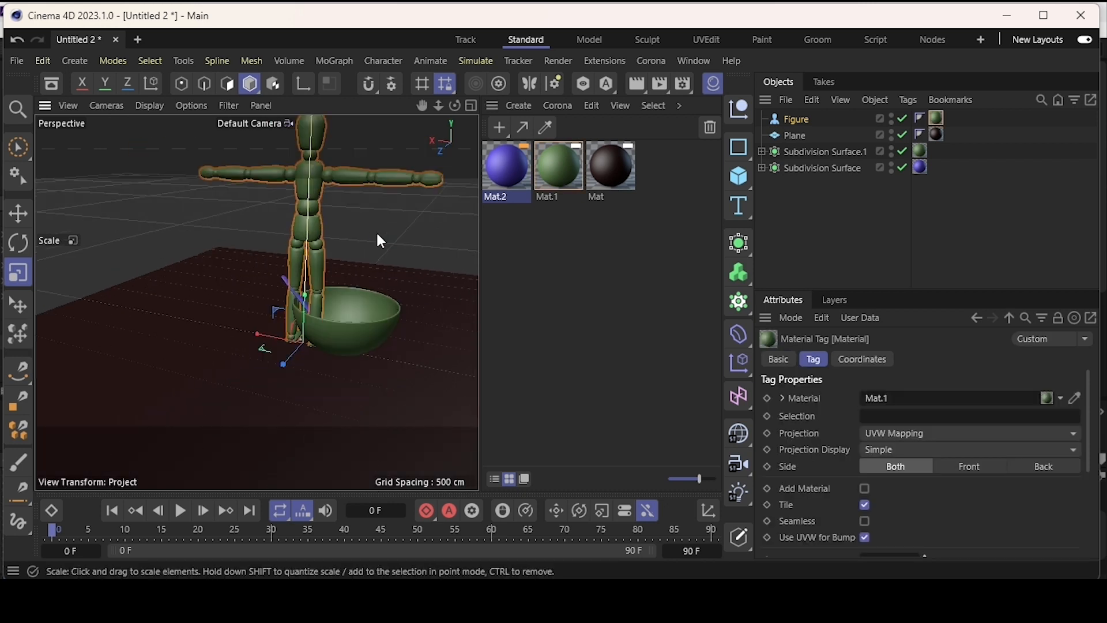
- Hide the materials and delete the figure from the scene, leaving the bowl, spoon and plane
click(715, 84)
scroll(493, 257, down, 4)
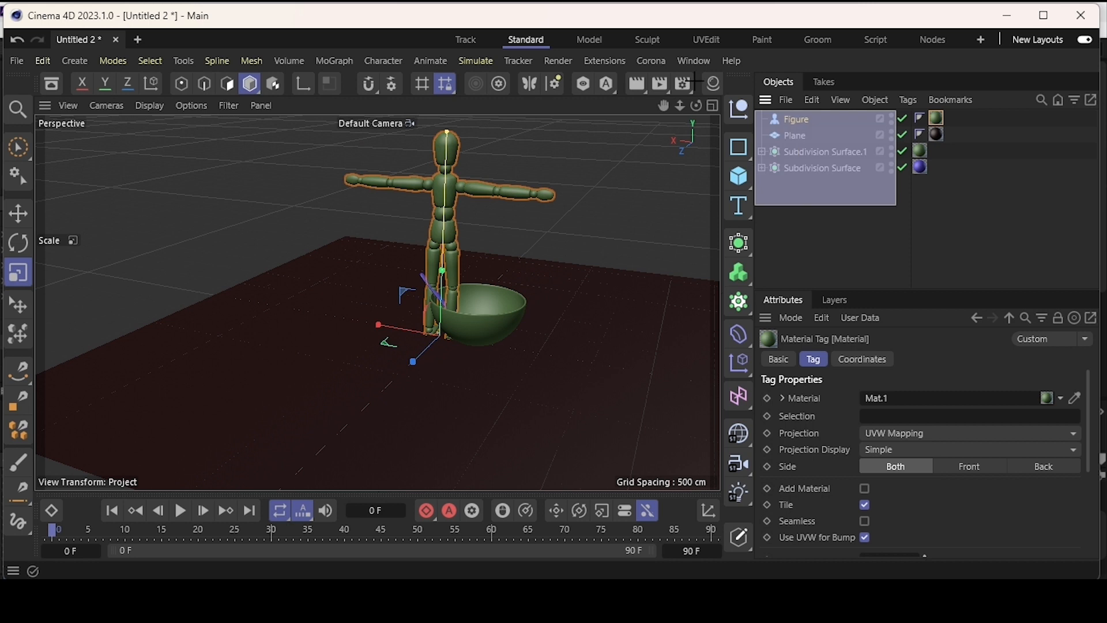
key(Delete)
scroll(523, 291, up, 4)
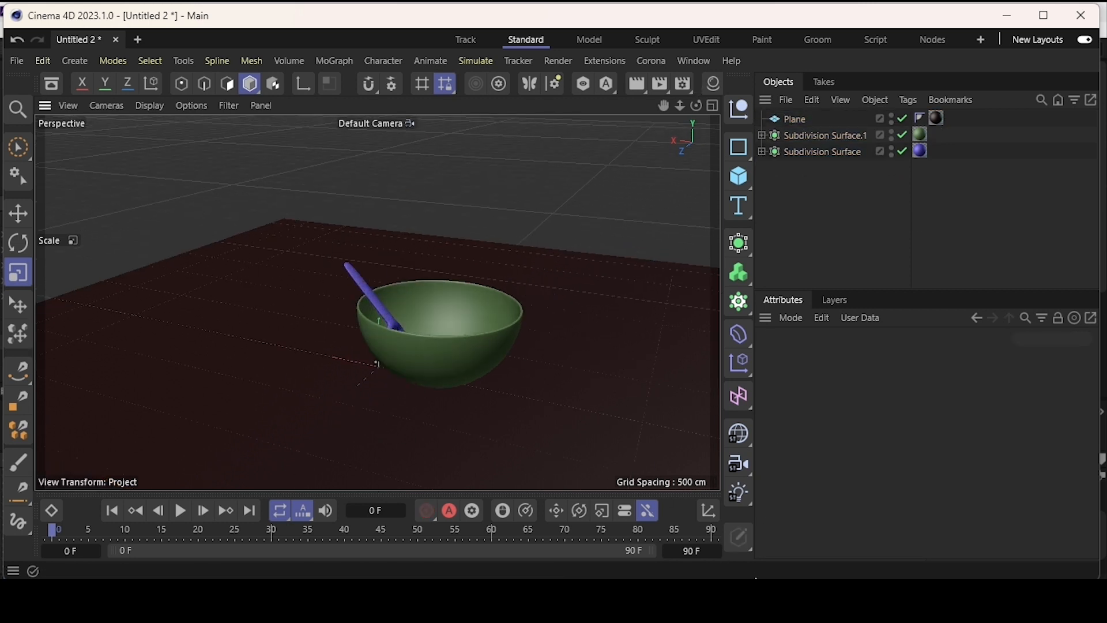